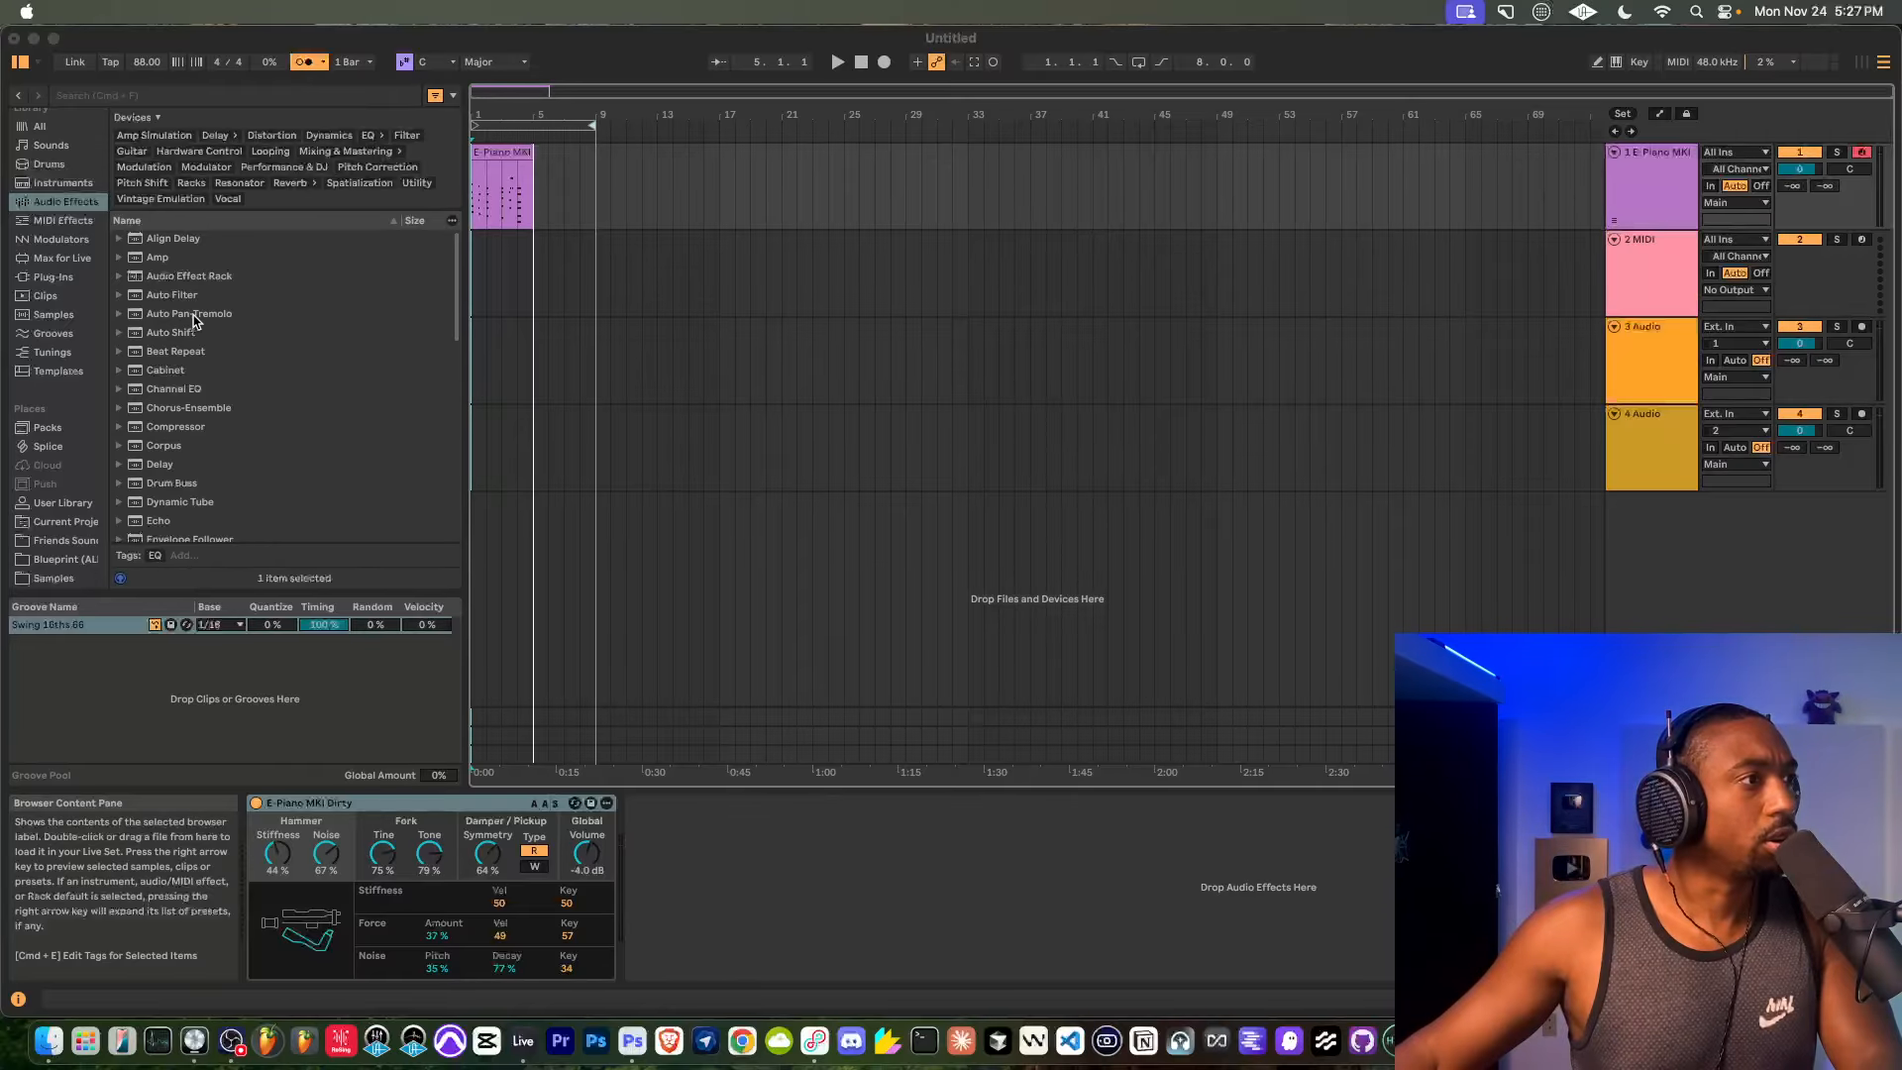
Play the piano clip and add the Auto Pan-Tremolo effect to the E-Piano track.
click(837, 62)
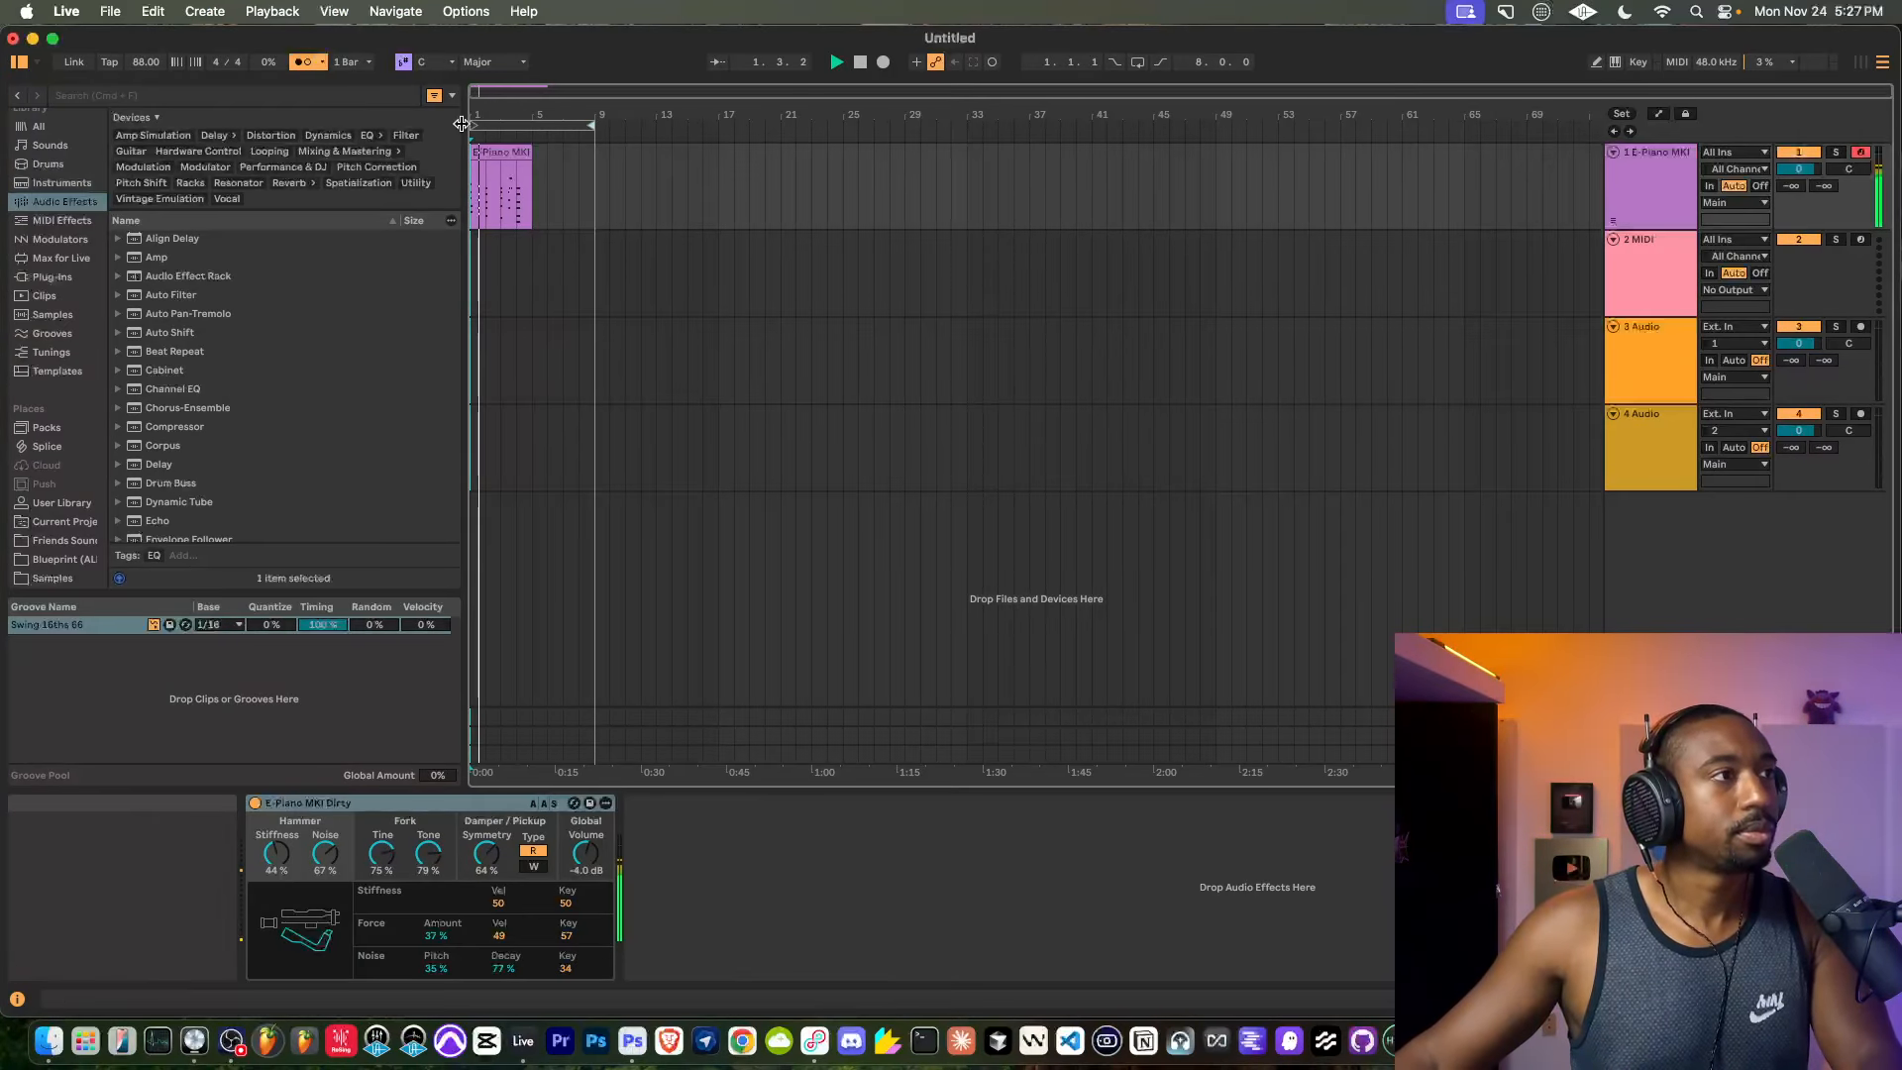
double_click(183, 316)
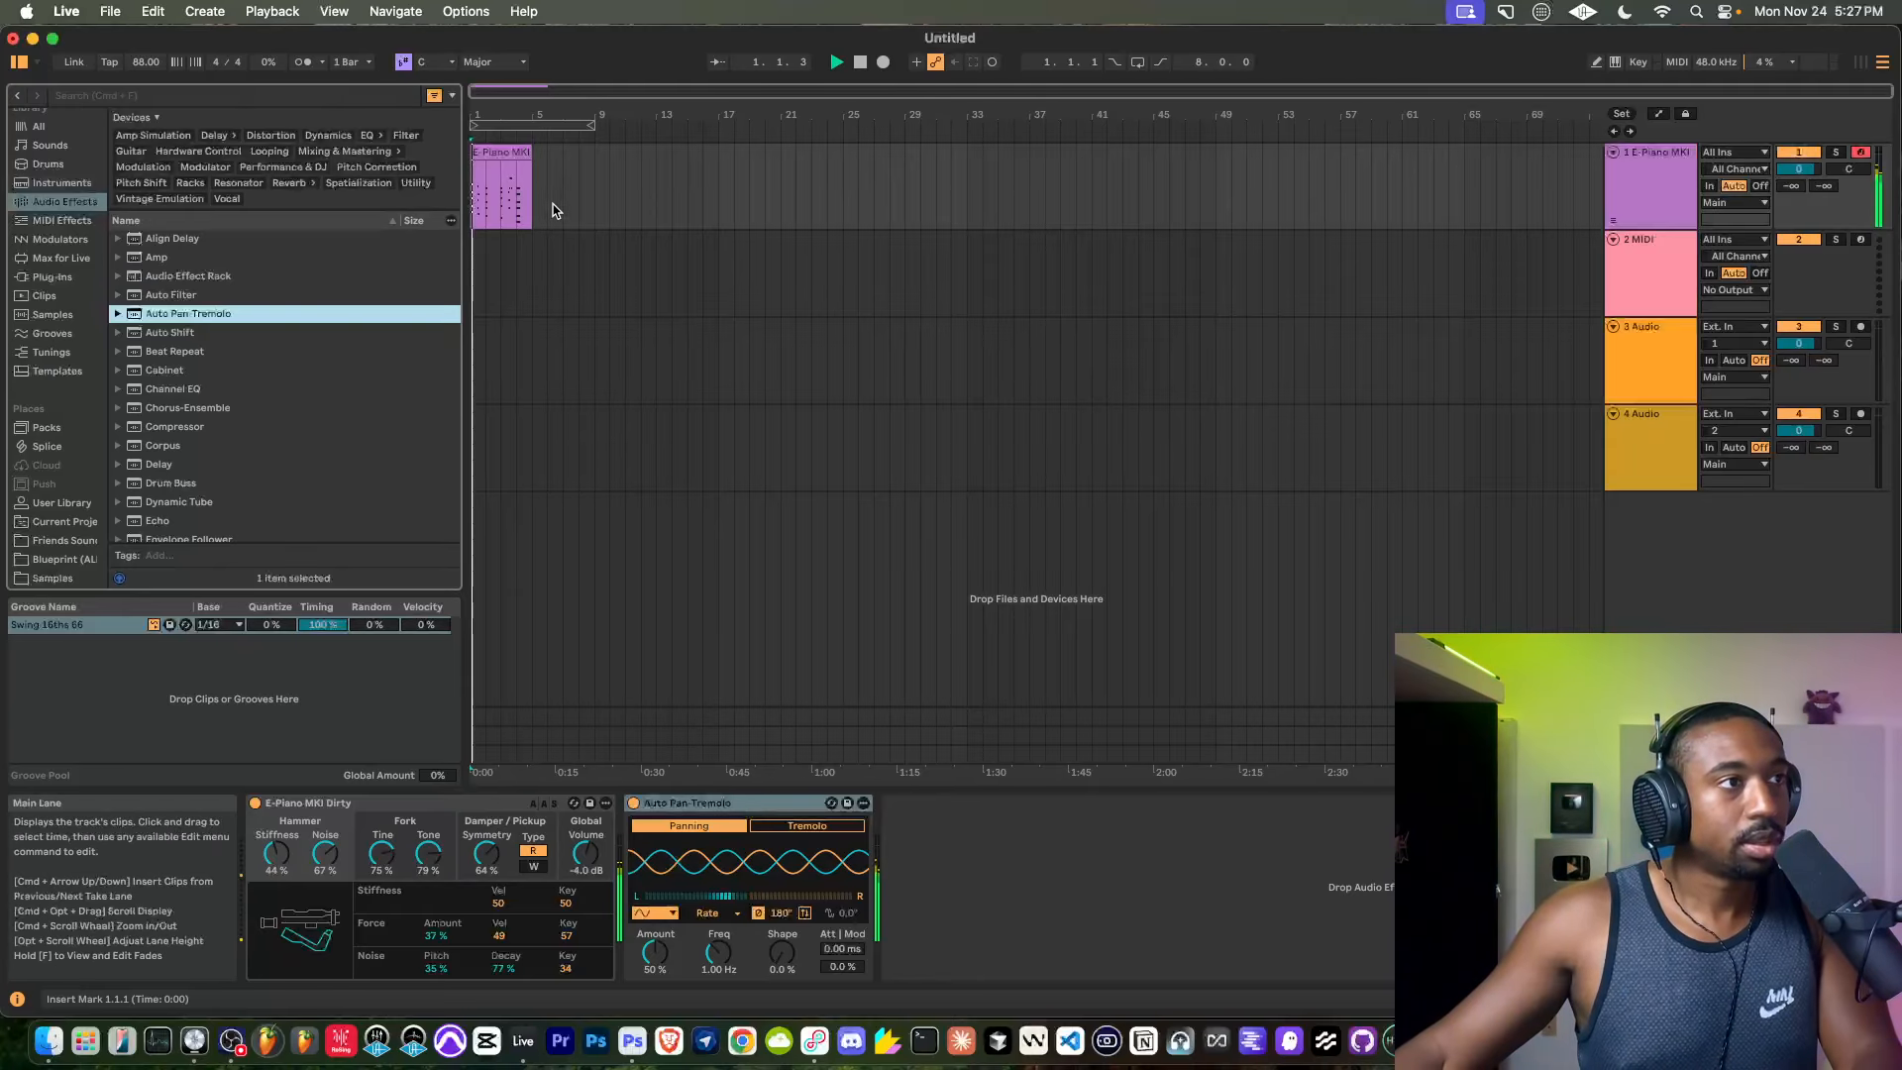
click(542, 125)
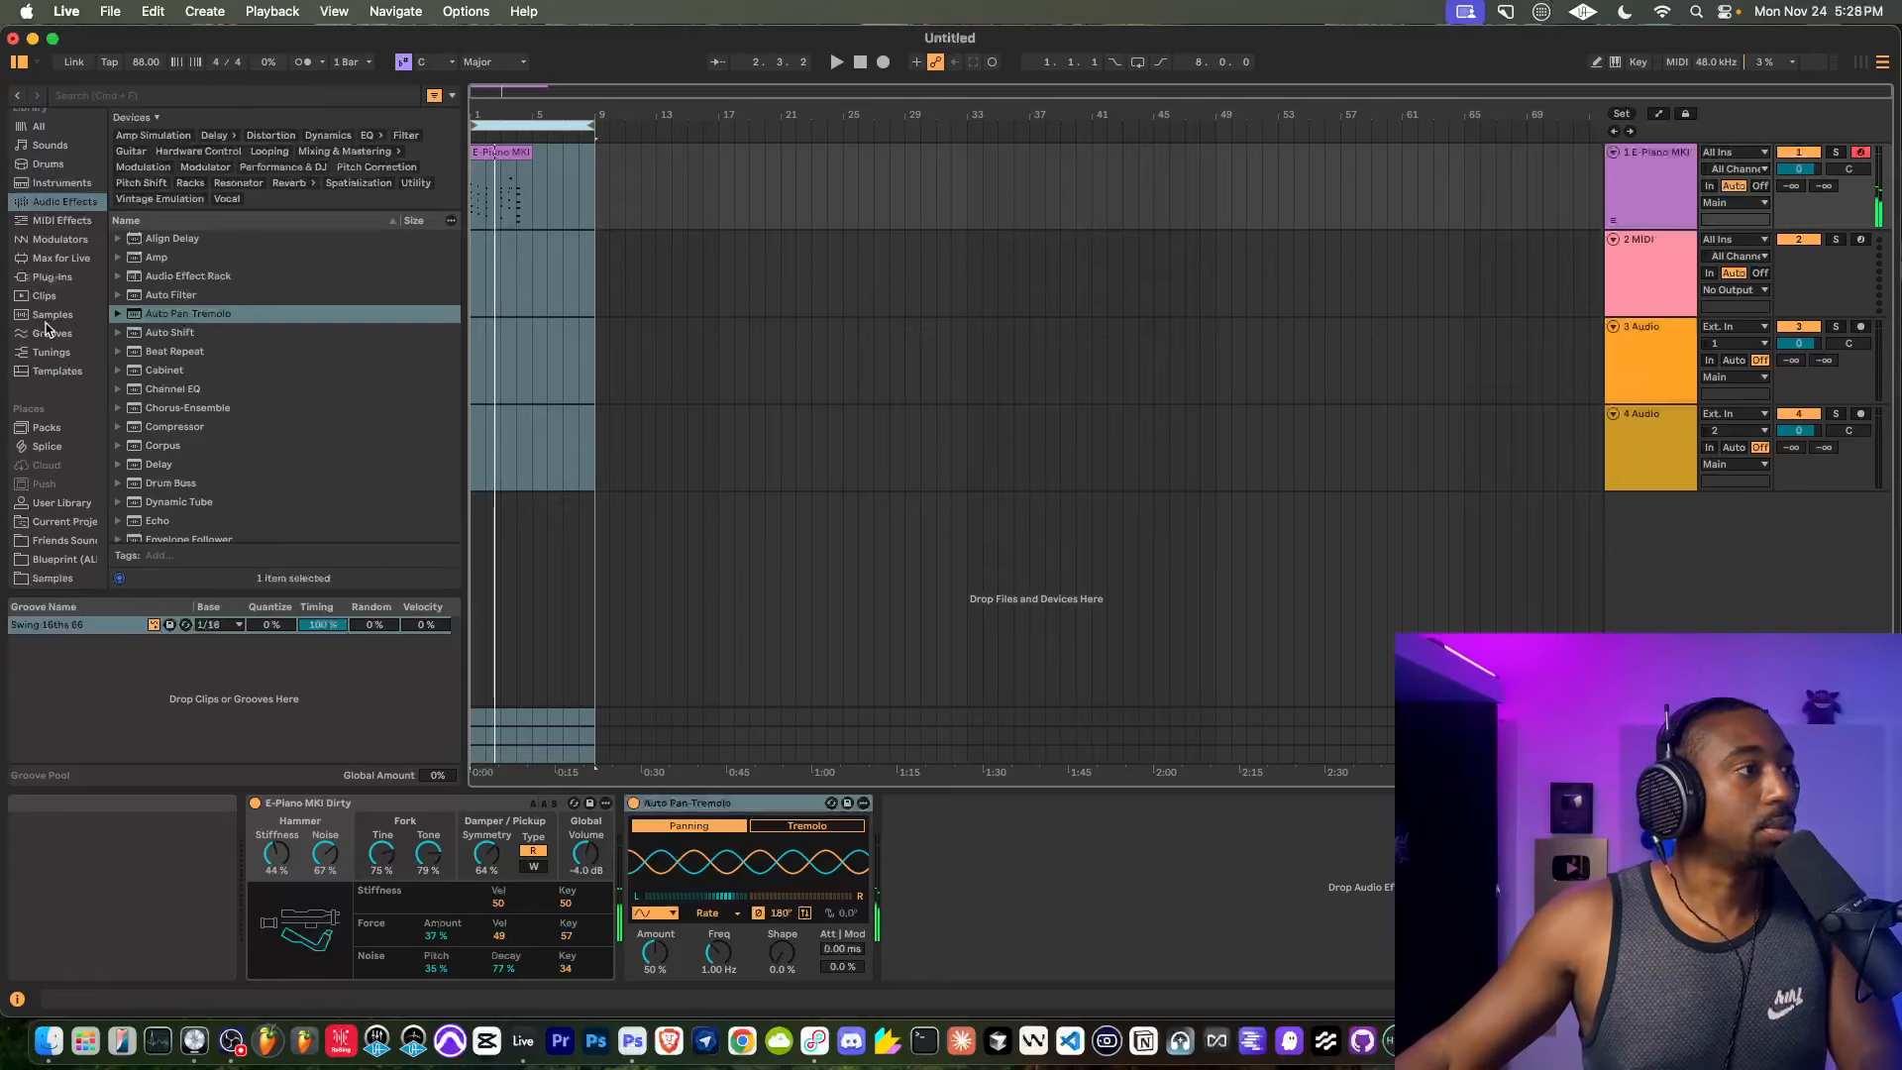
Browse the Samples folder under Places and delete the E-Piano track from the arrangement.
scroll(57, 476, down, 1)
click(57, 560)
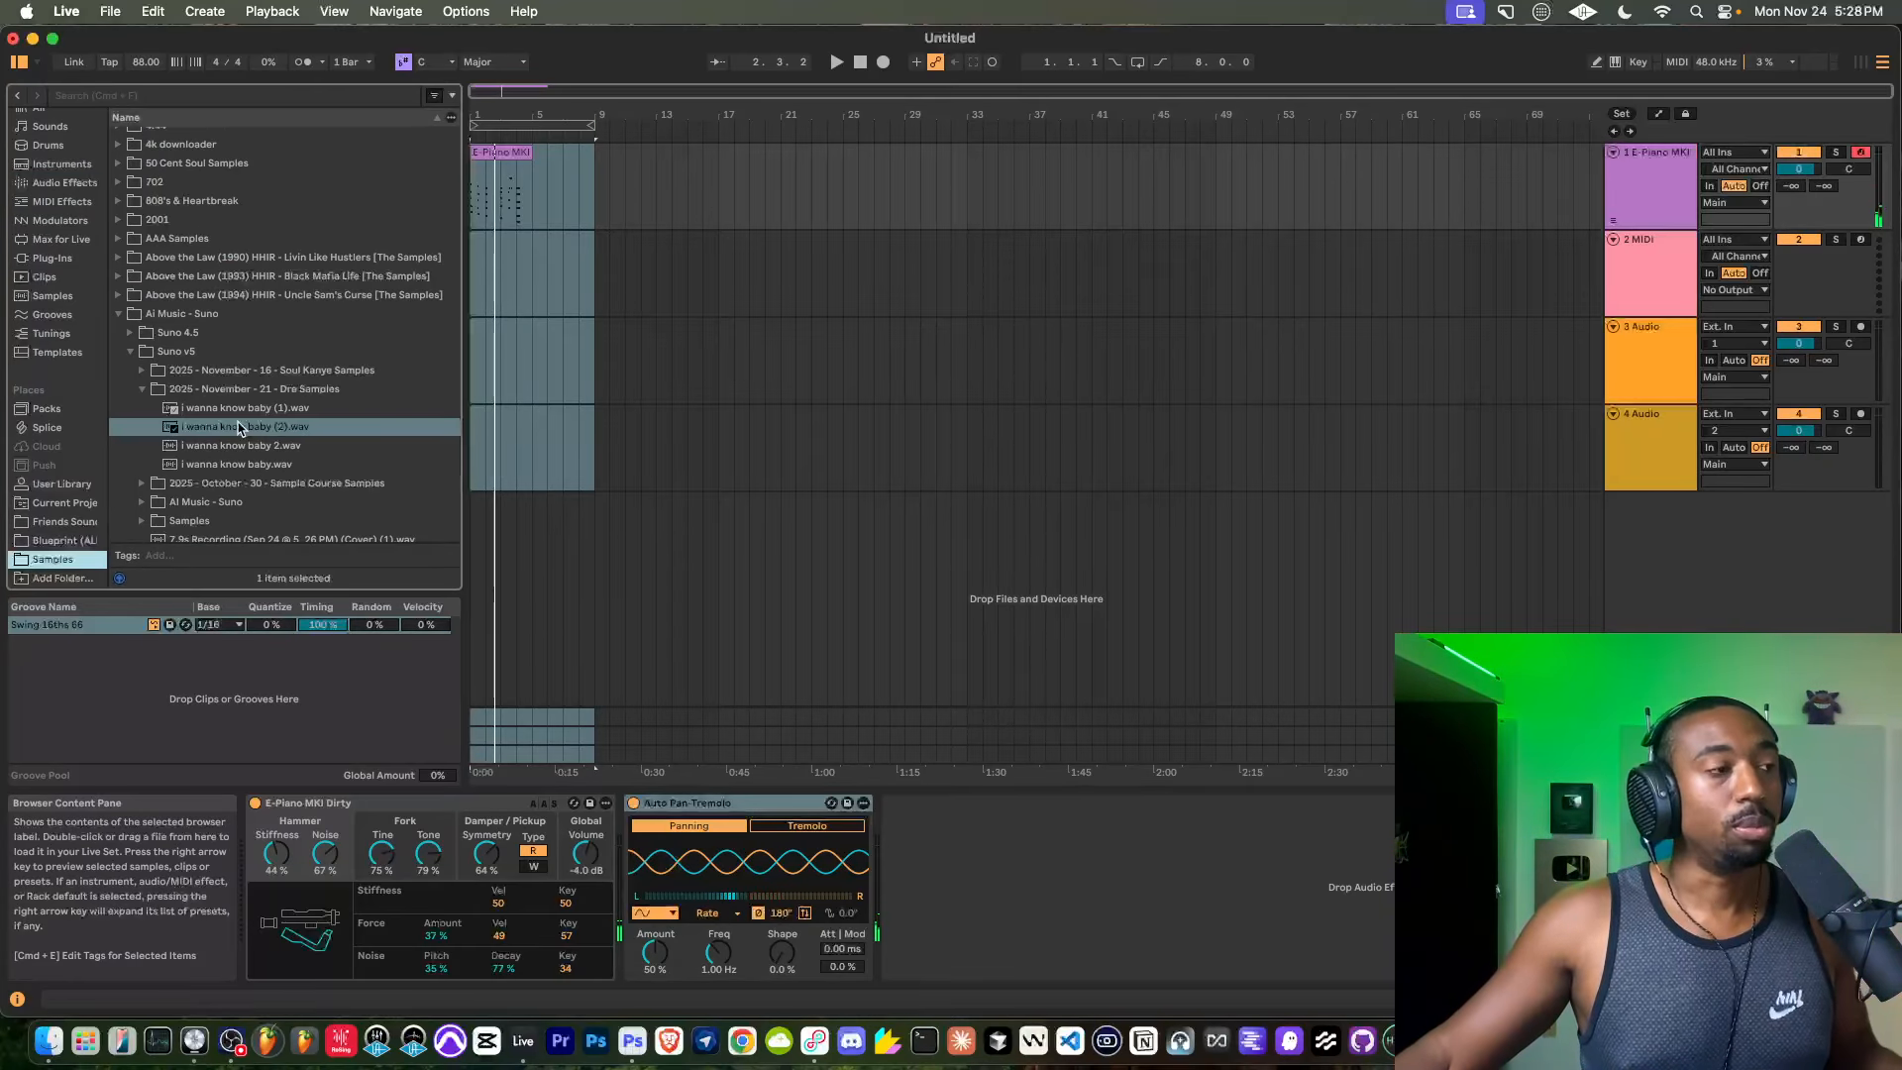
scroll(238, 426, down, 1)
click(1684, 203)
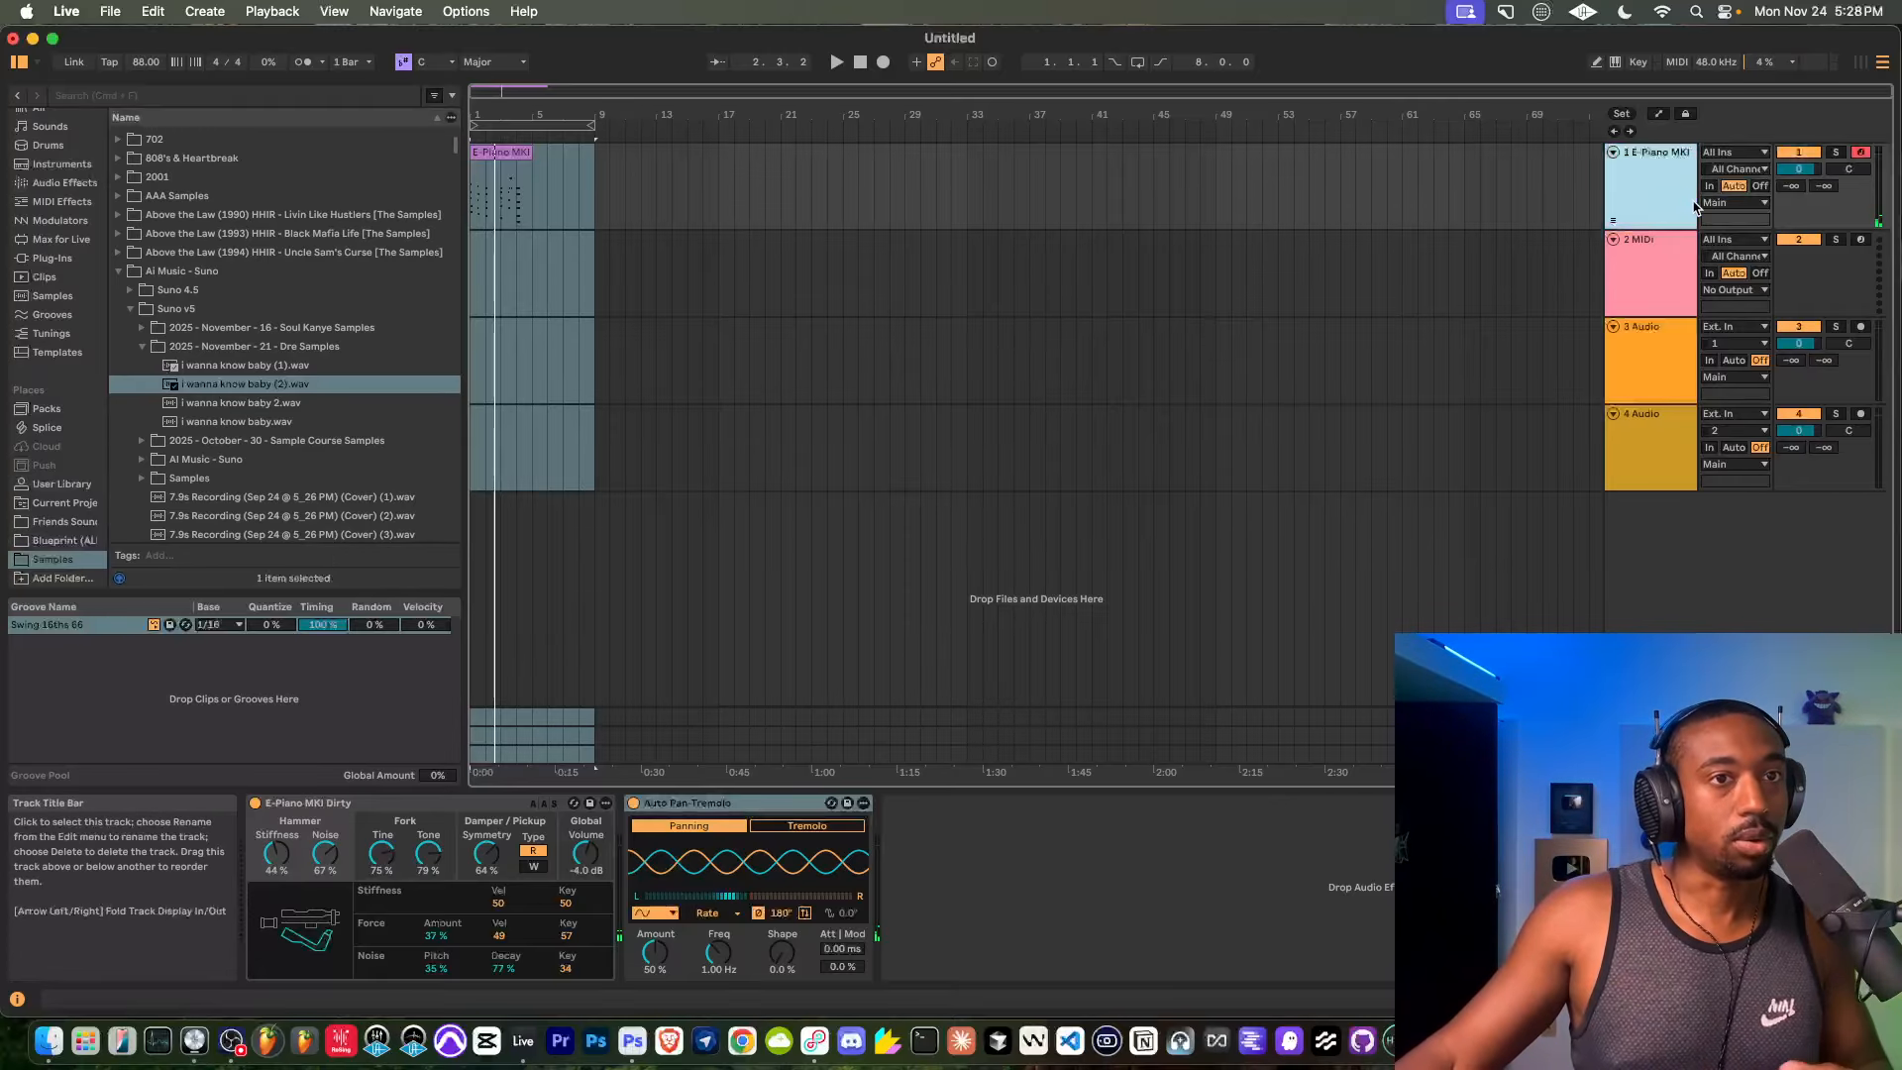
key(Delete)
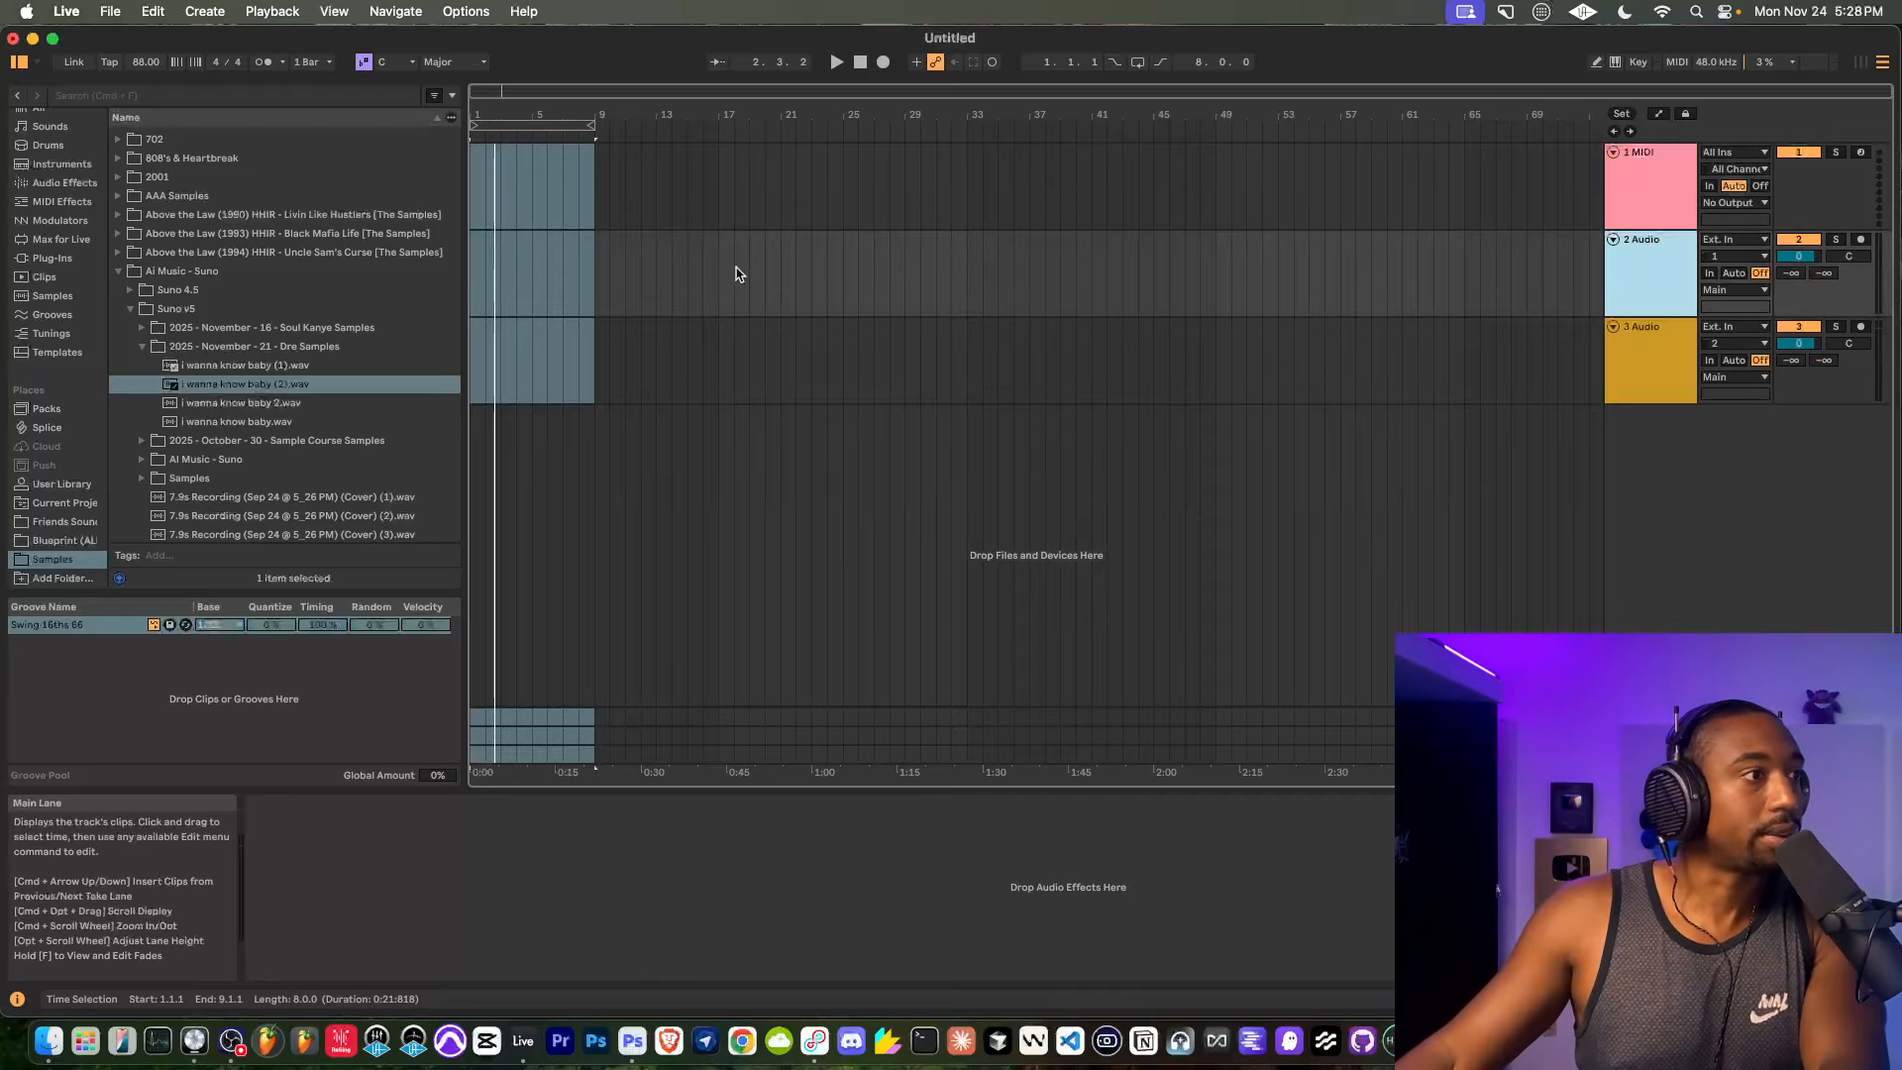
Place Samples (1).wav from the "2025 - October - 30 - Sample Course Samples" folder at the start of the first audio track.
click(605, 309)
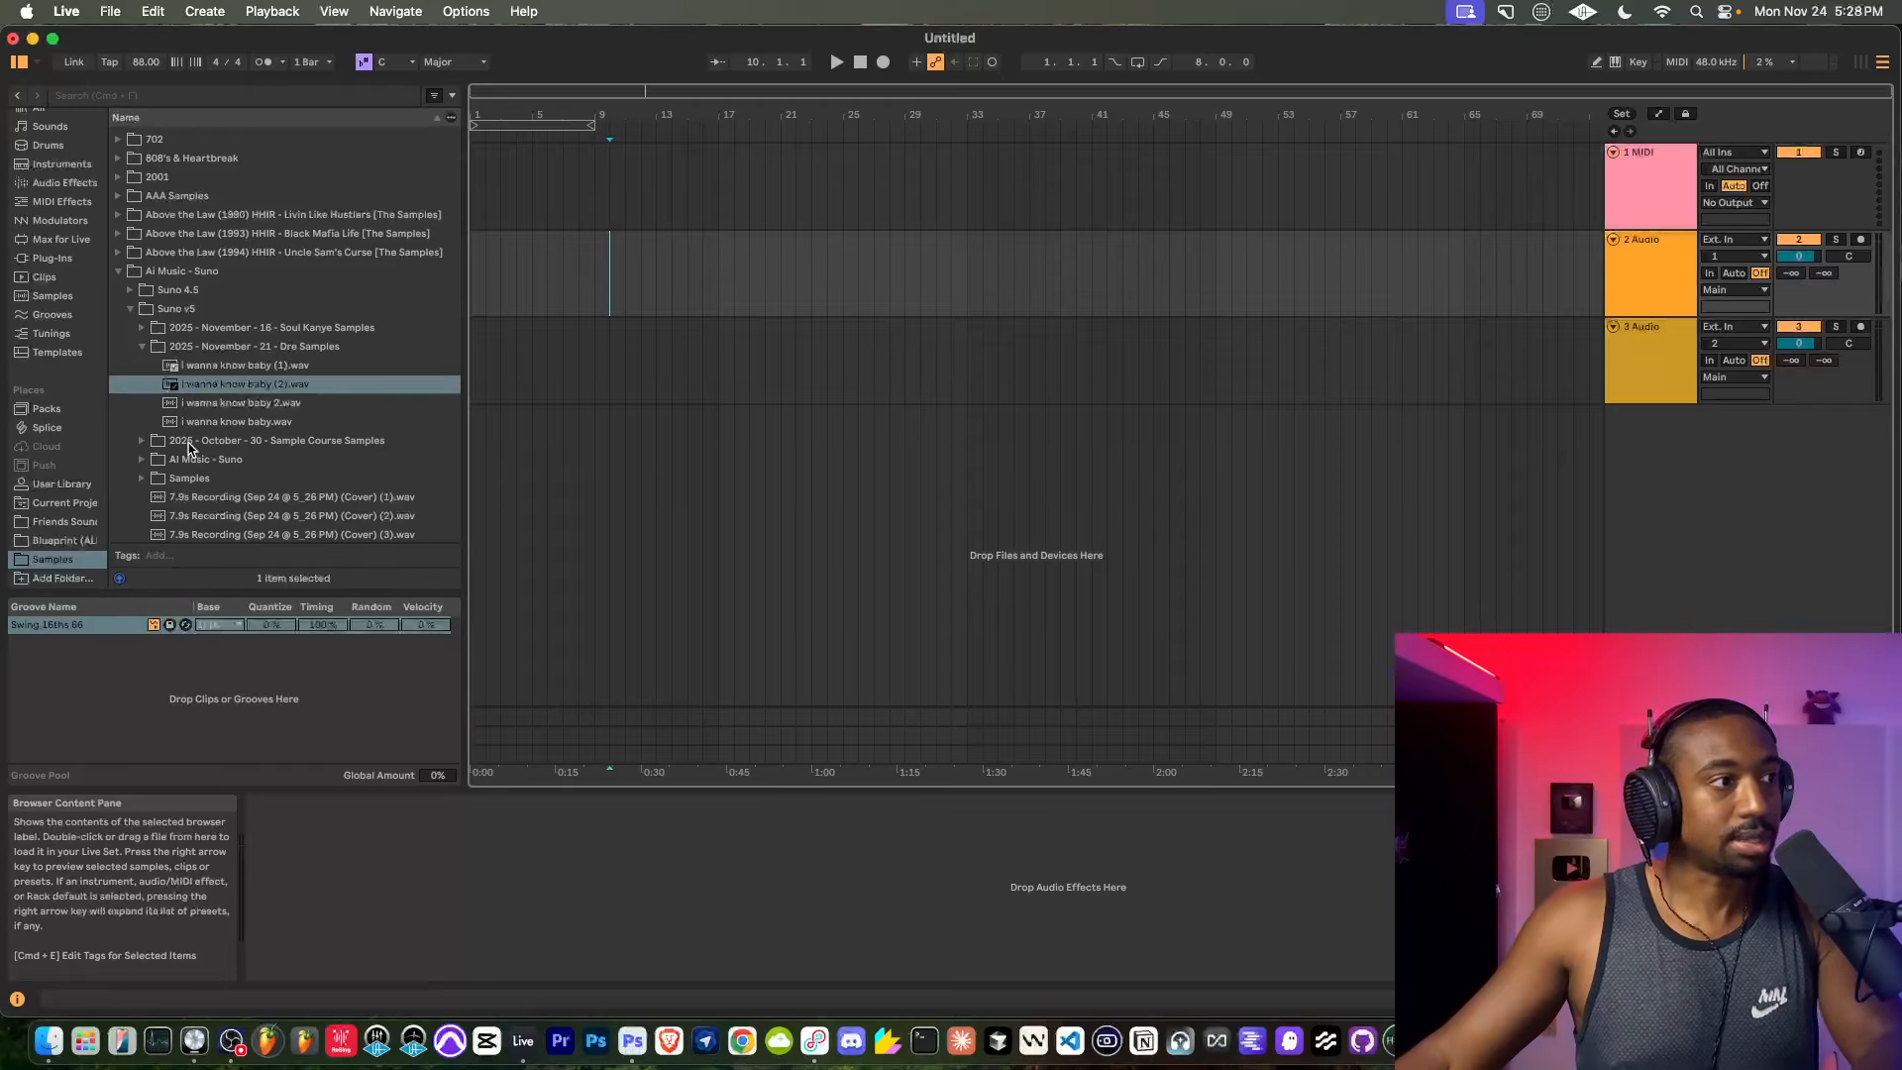
scroll(182, 442, down, 1)
click(143, 412)
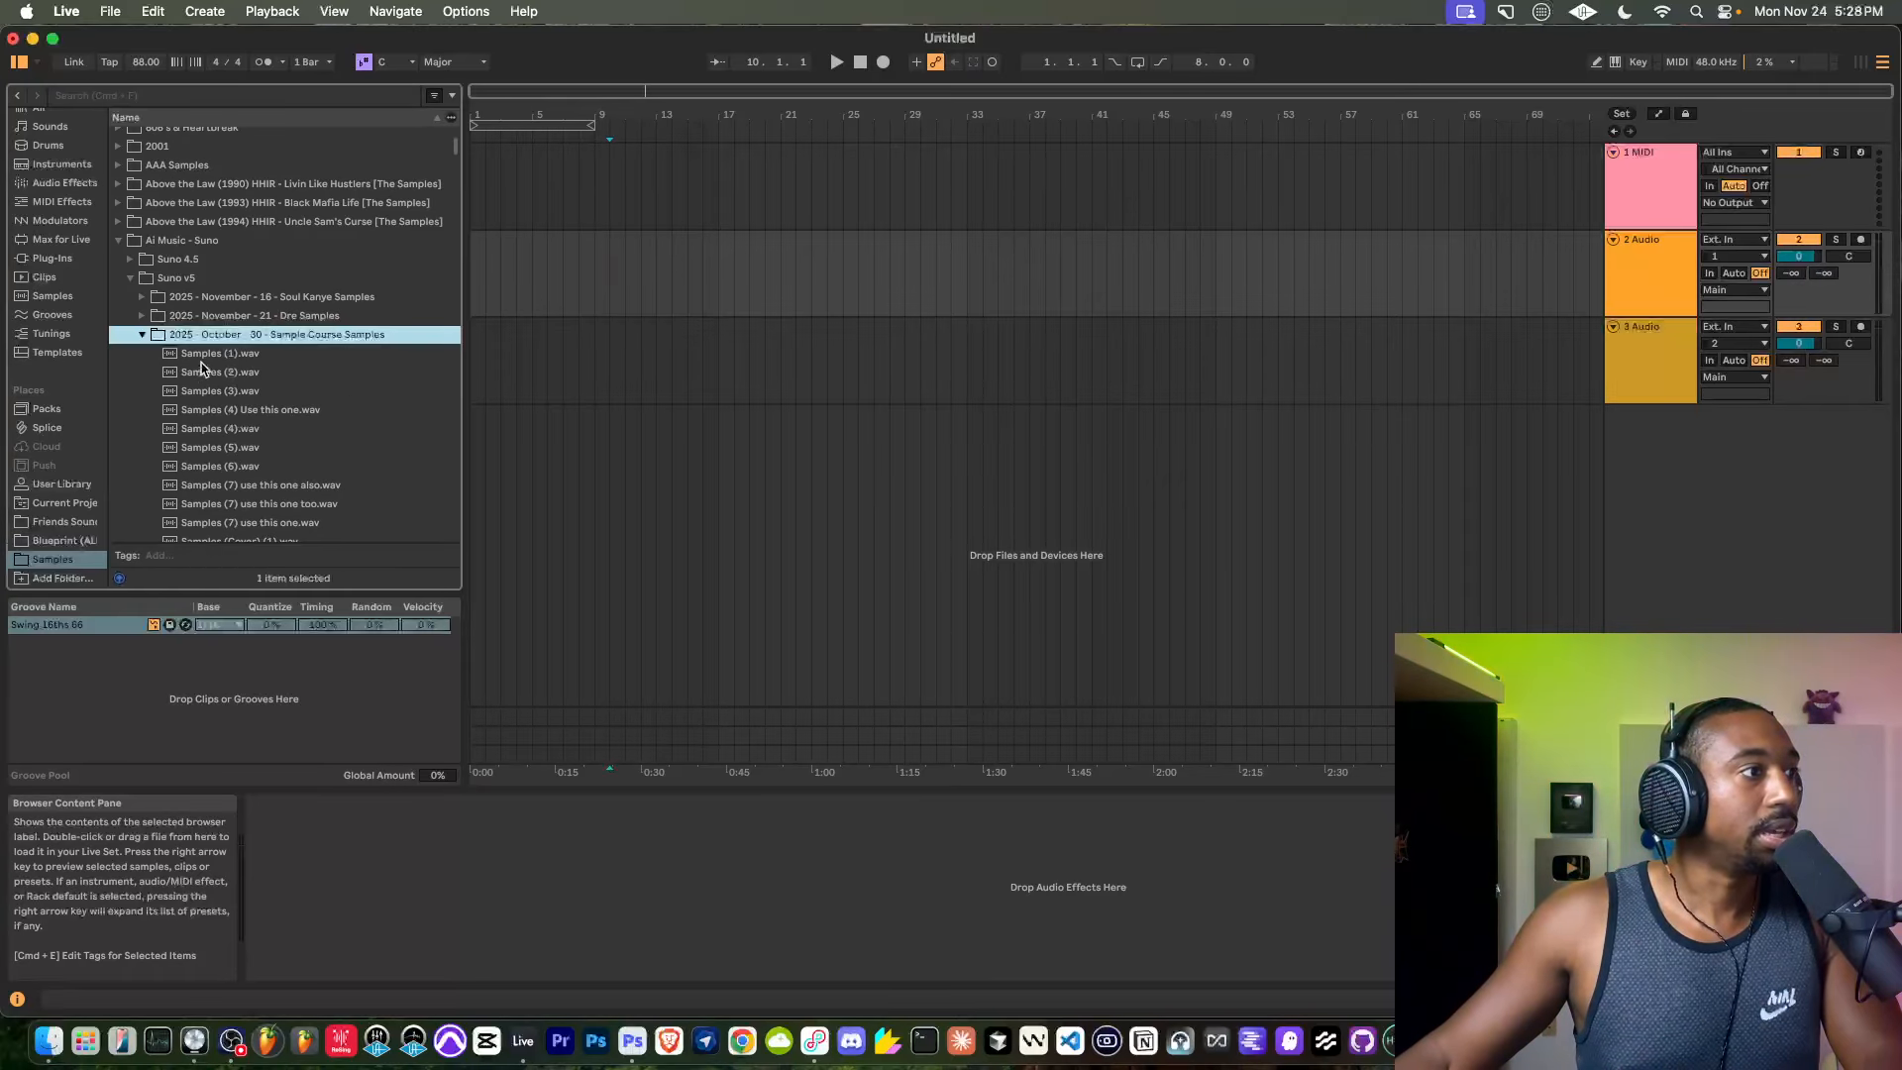
key(Down)
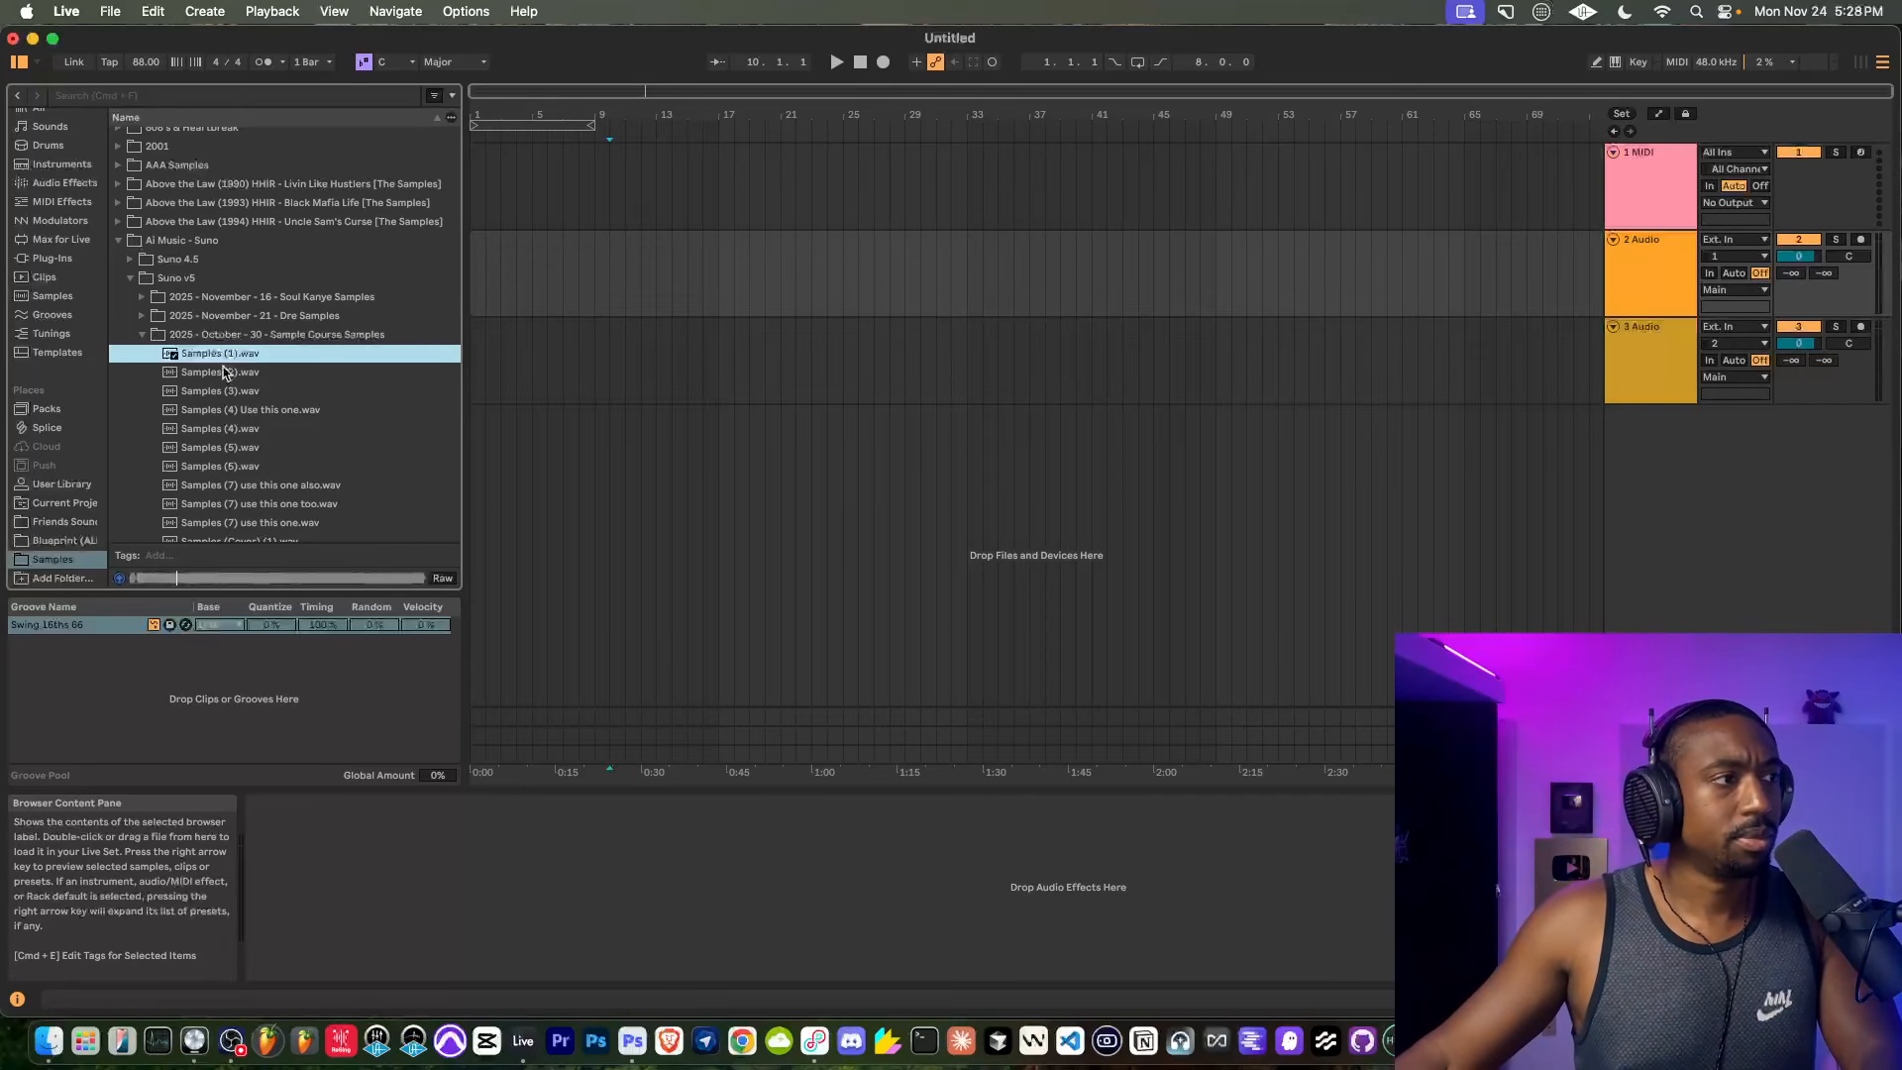
drag(218, 354, 473, 297)
Separate the Samples (1) clip into vocals, drums, bass and others stems on new audio tracks.
right_click(528, 239)
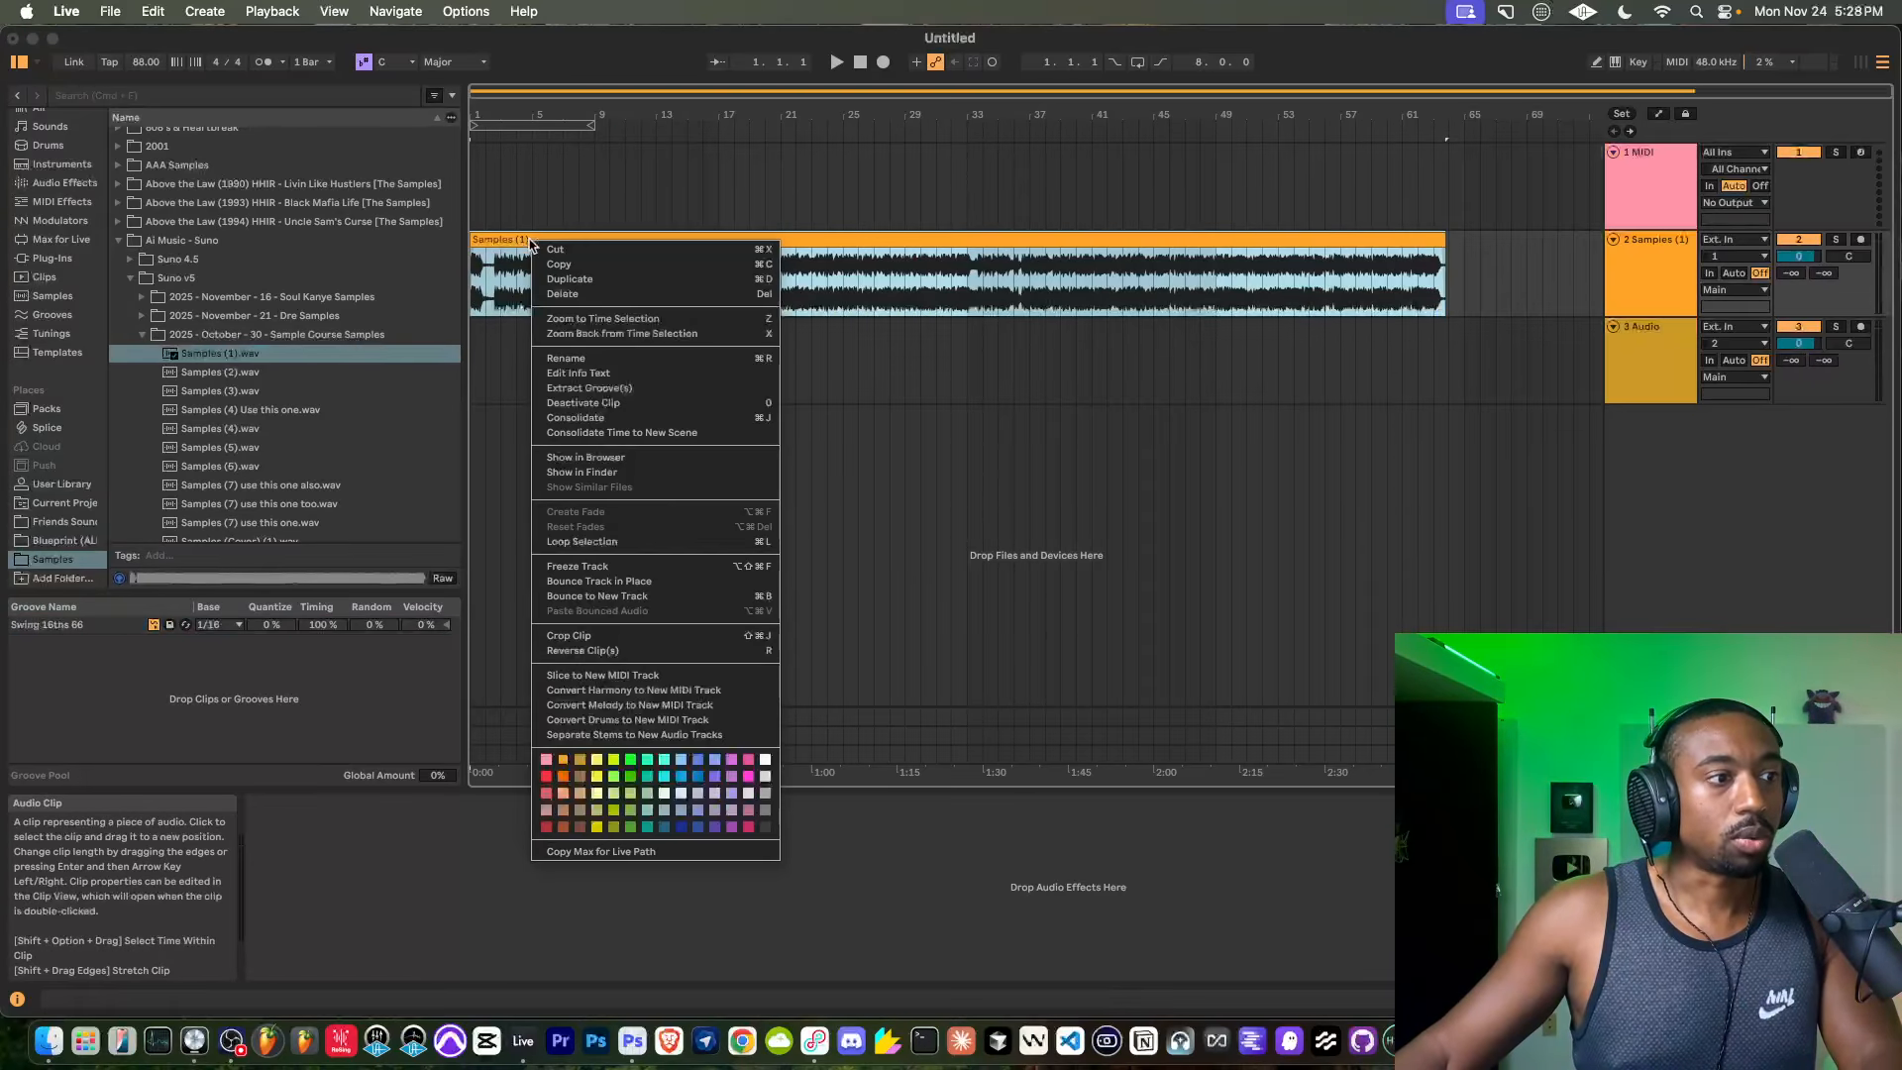
click(614, 745)
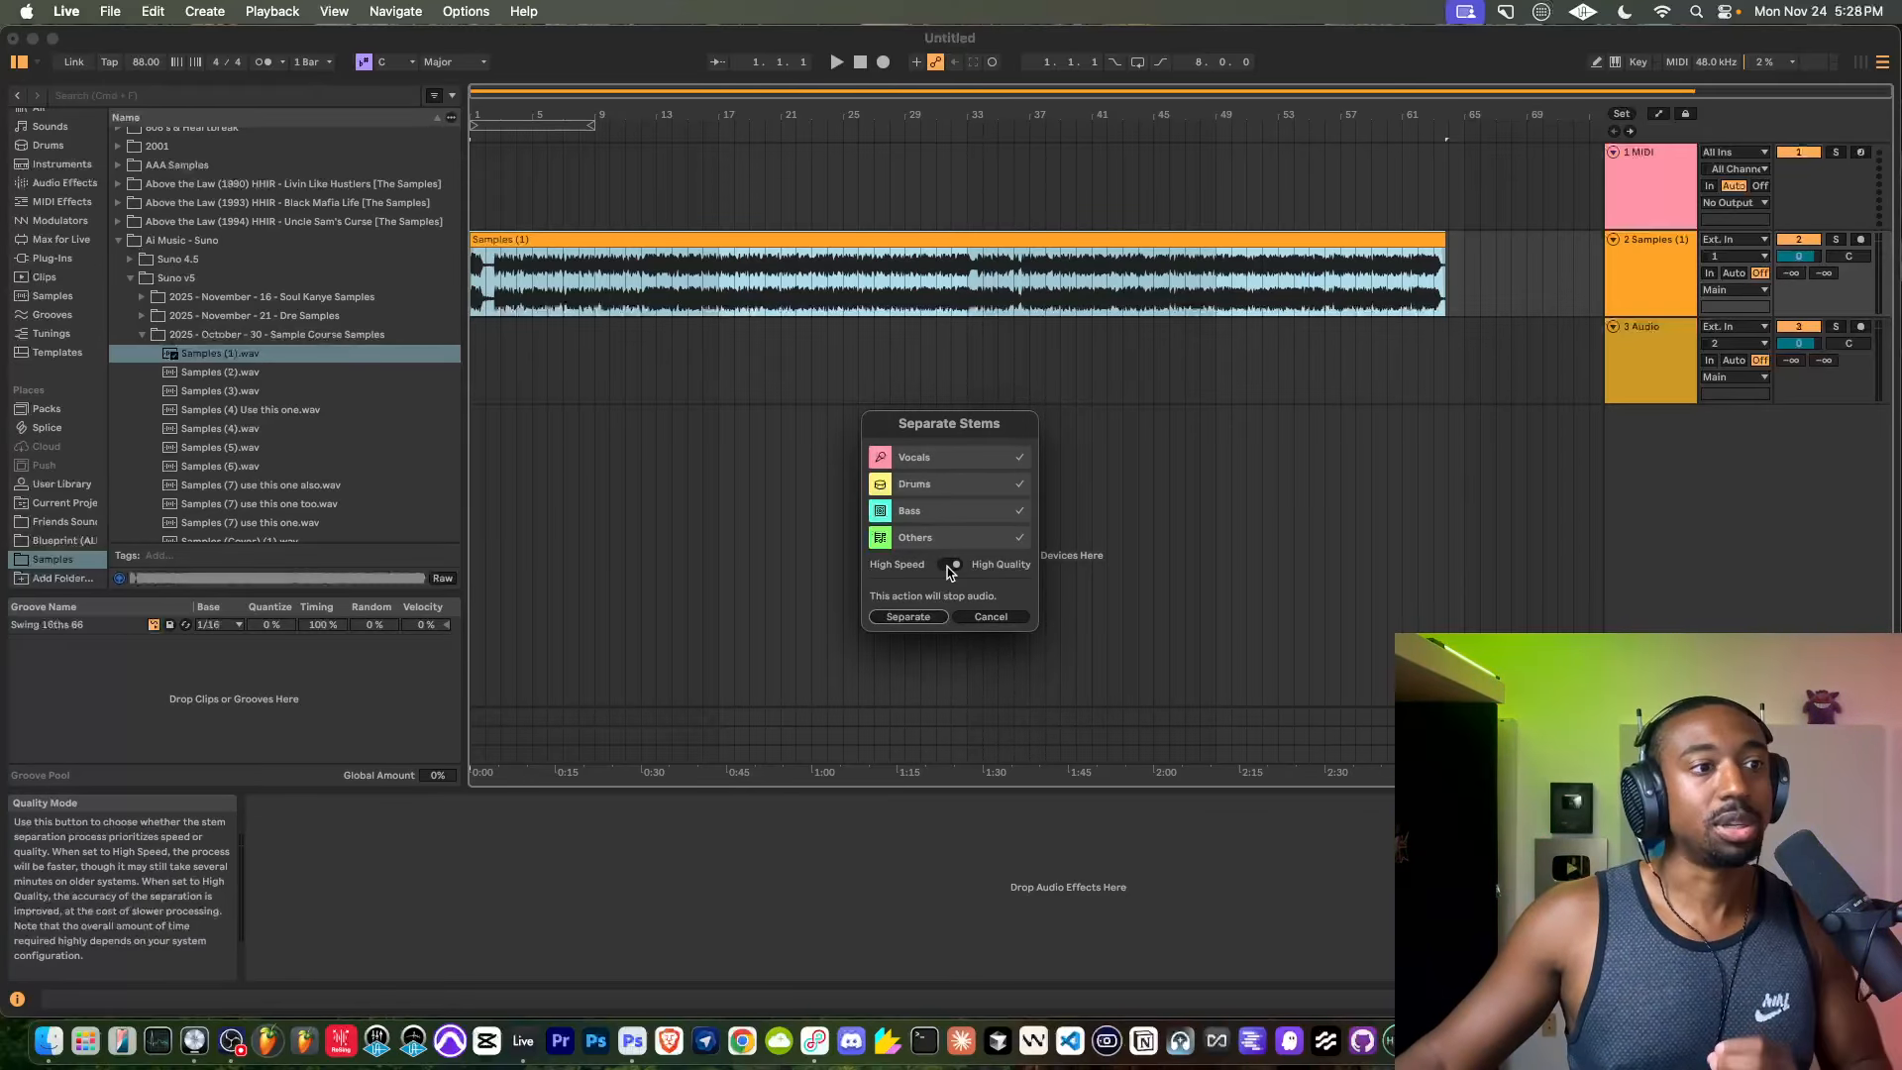
click(908, 617)
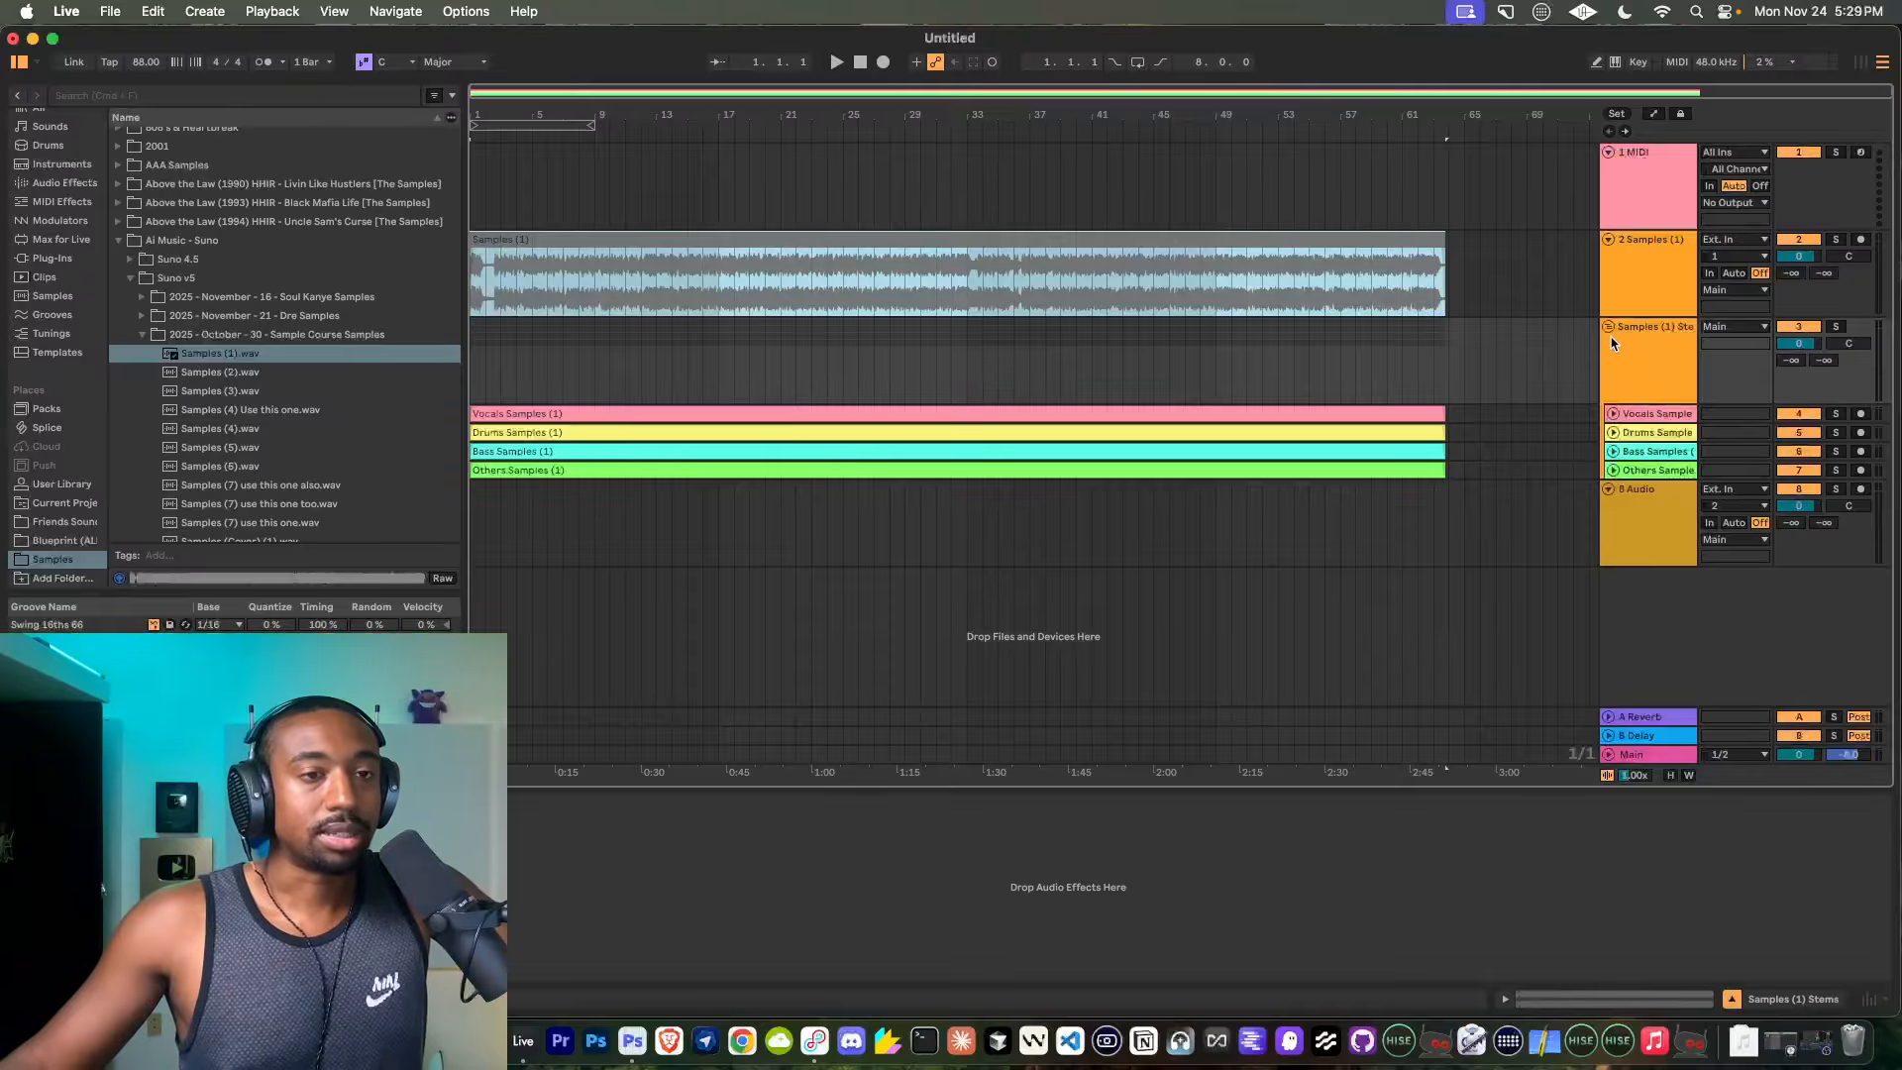
Unfold the vocals, drums, bass and others tracks inside the Samples (1) stems group to show their waveforms.
click(1607, 328)
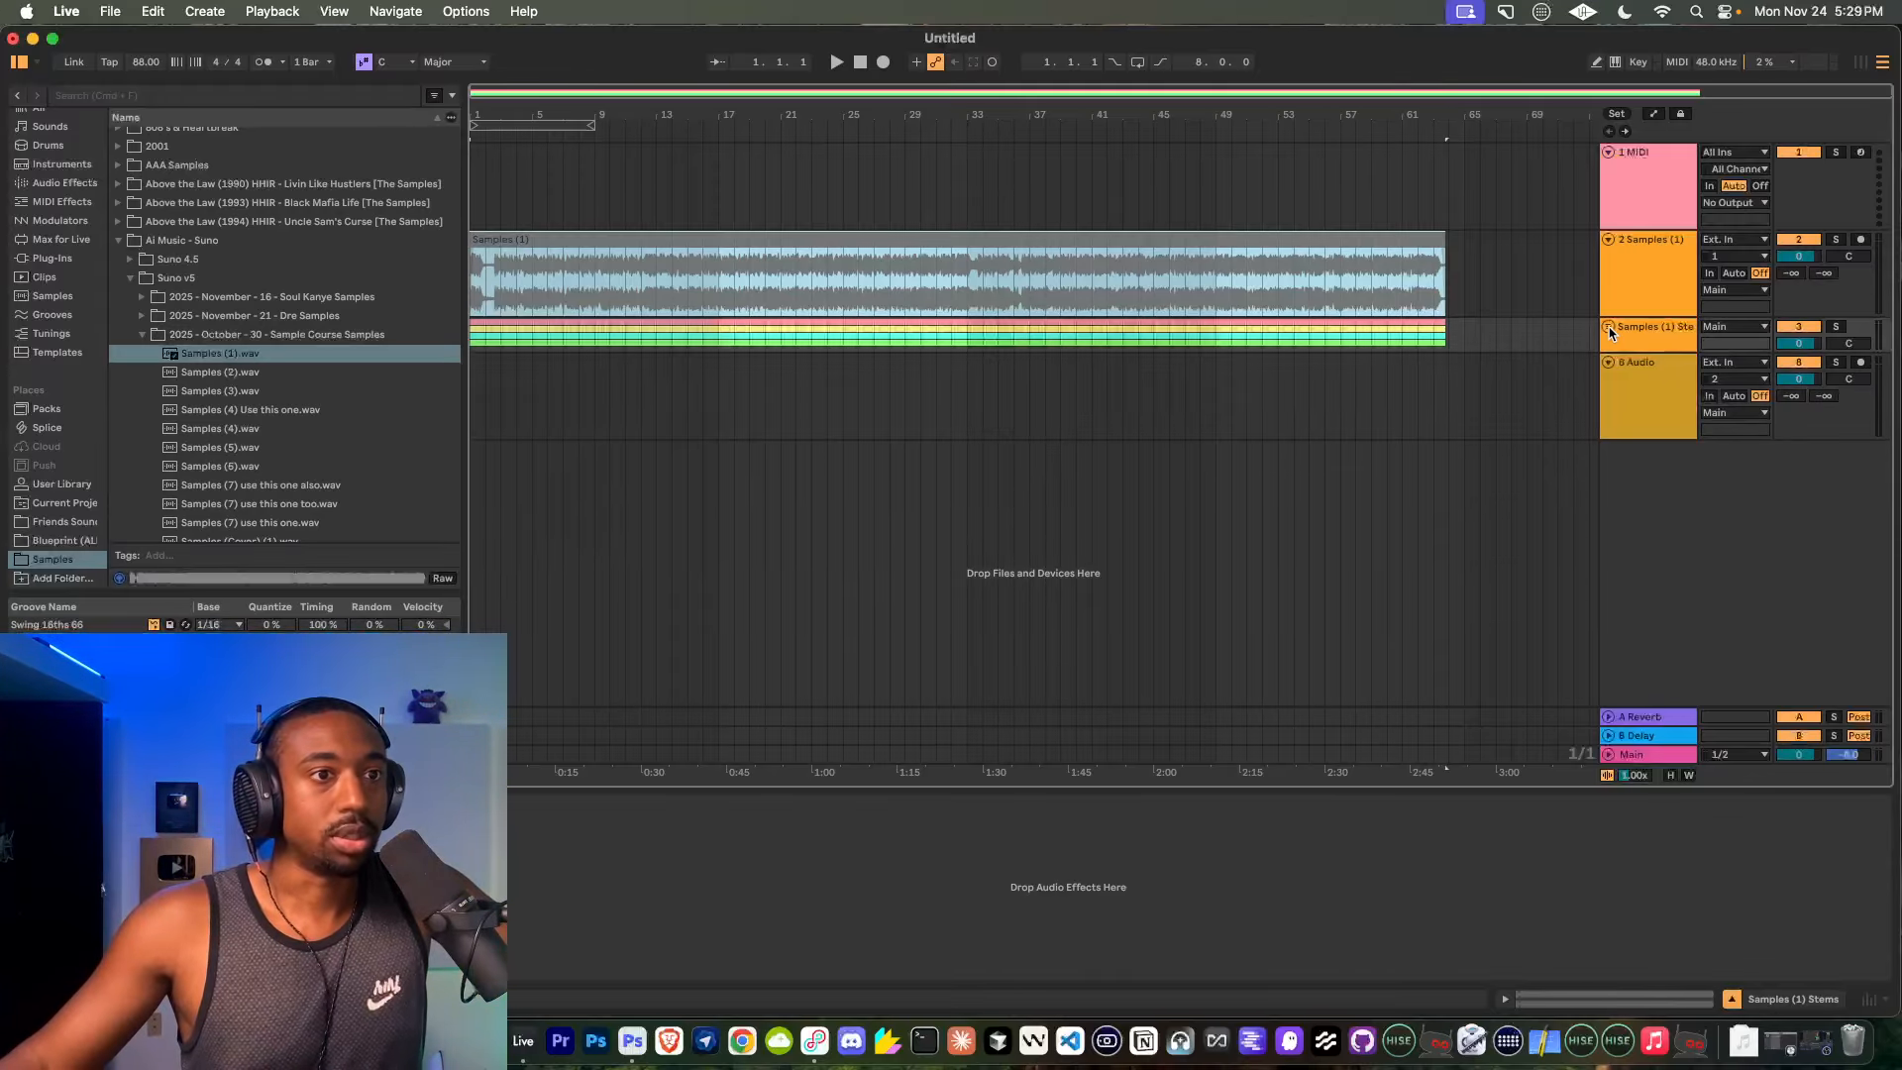
click(1608, 328)
click(1613, 415)
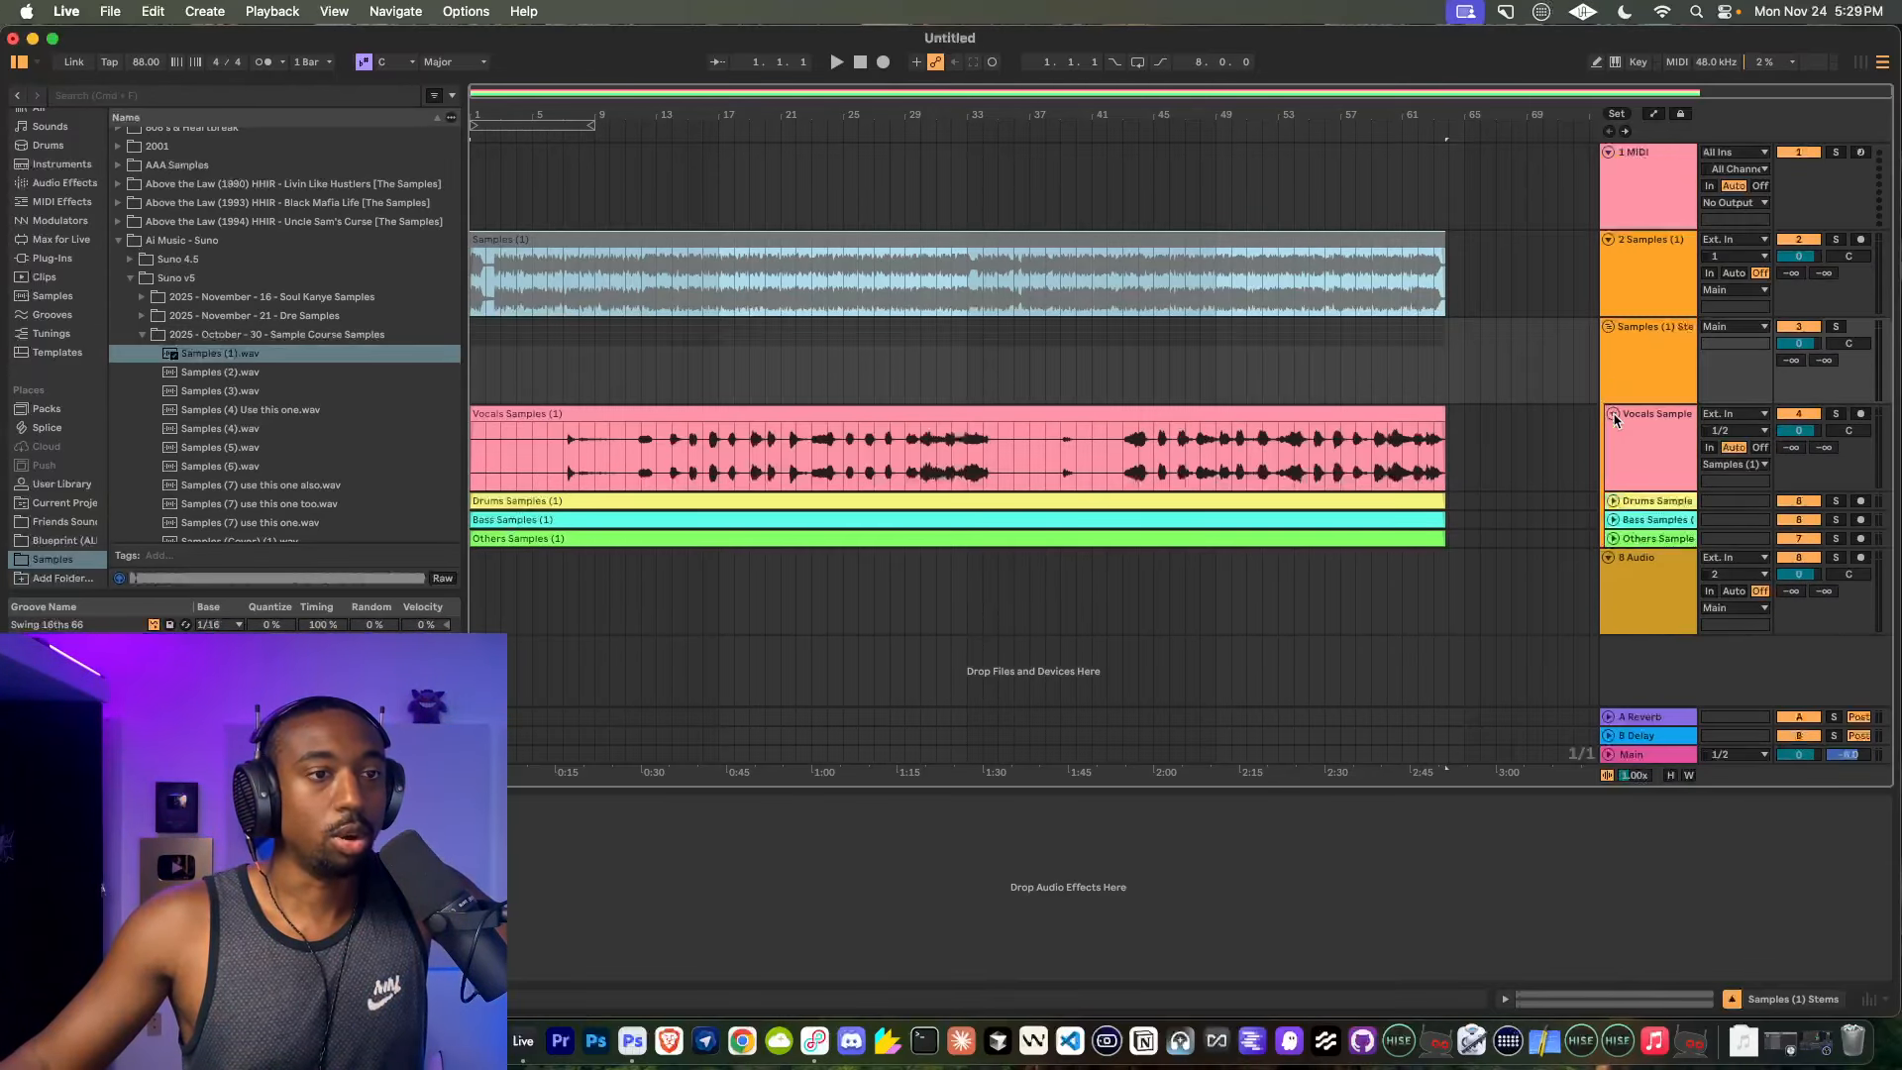
click(1614, 502)
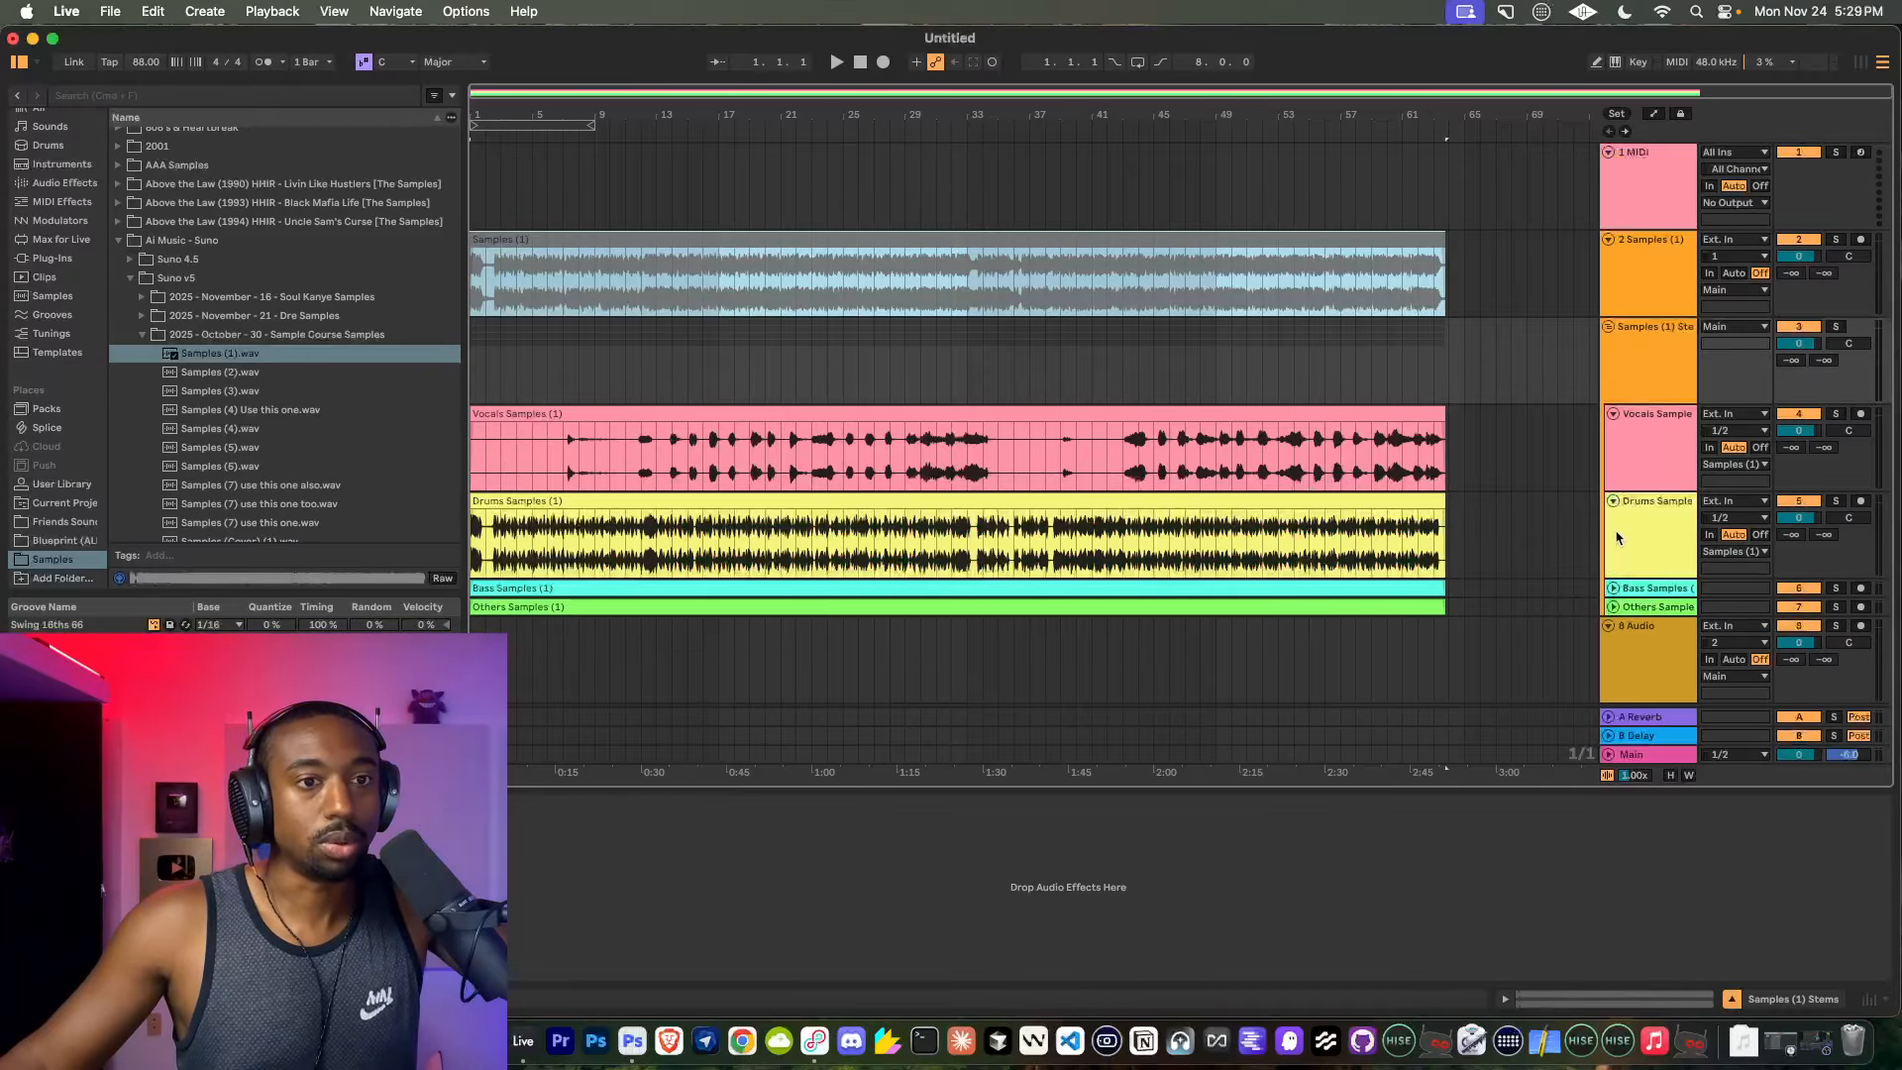
click(1613, 589)
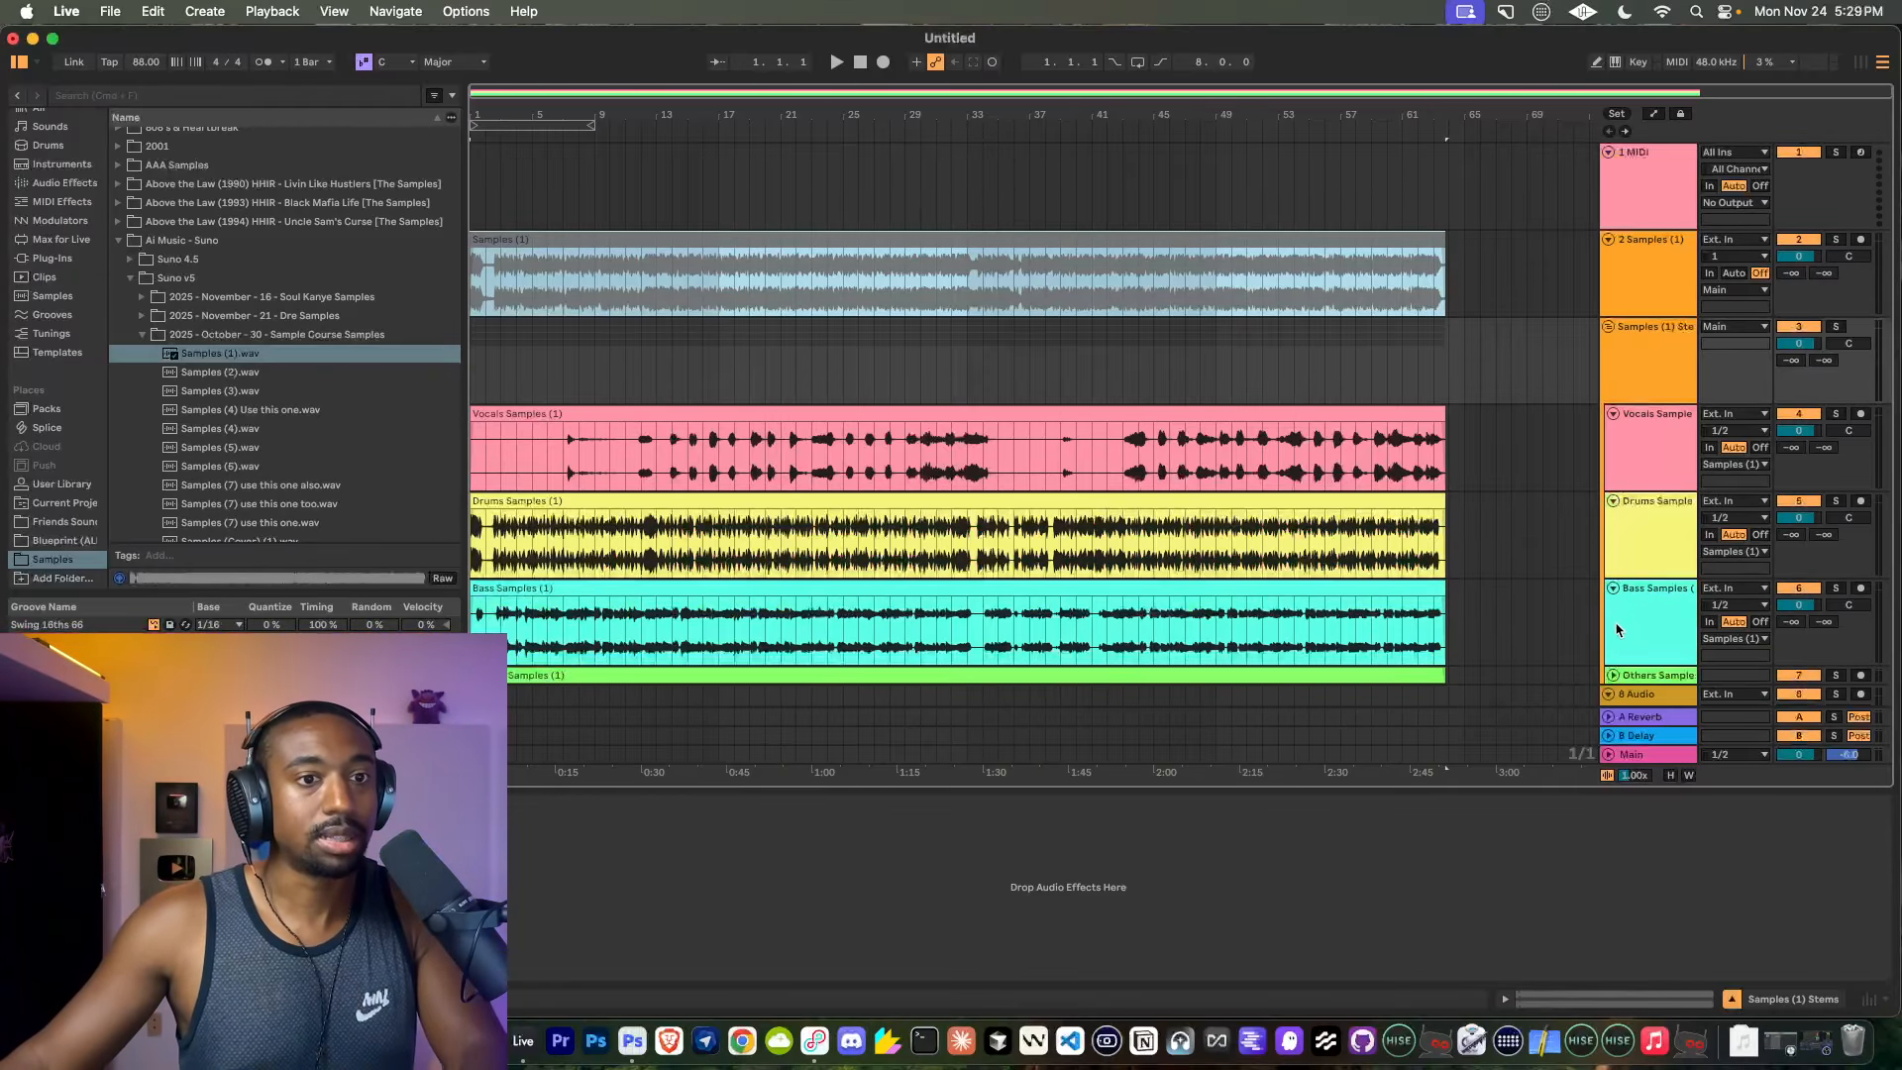
click(1613, 675)
Preview the original Samples (1).wav from the browser.
click(238, 357)
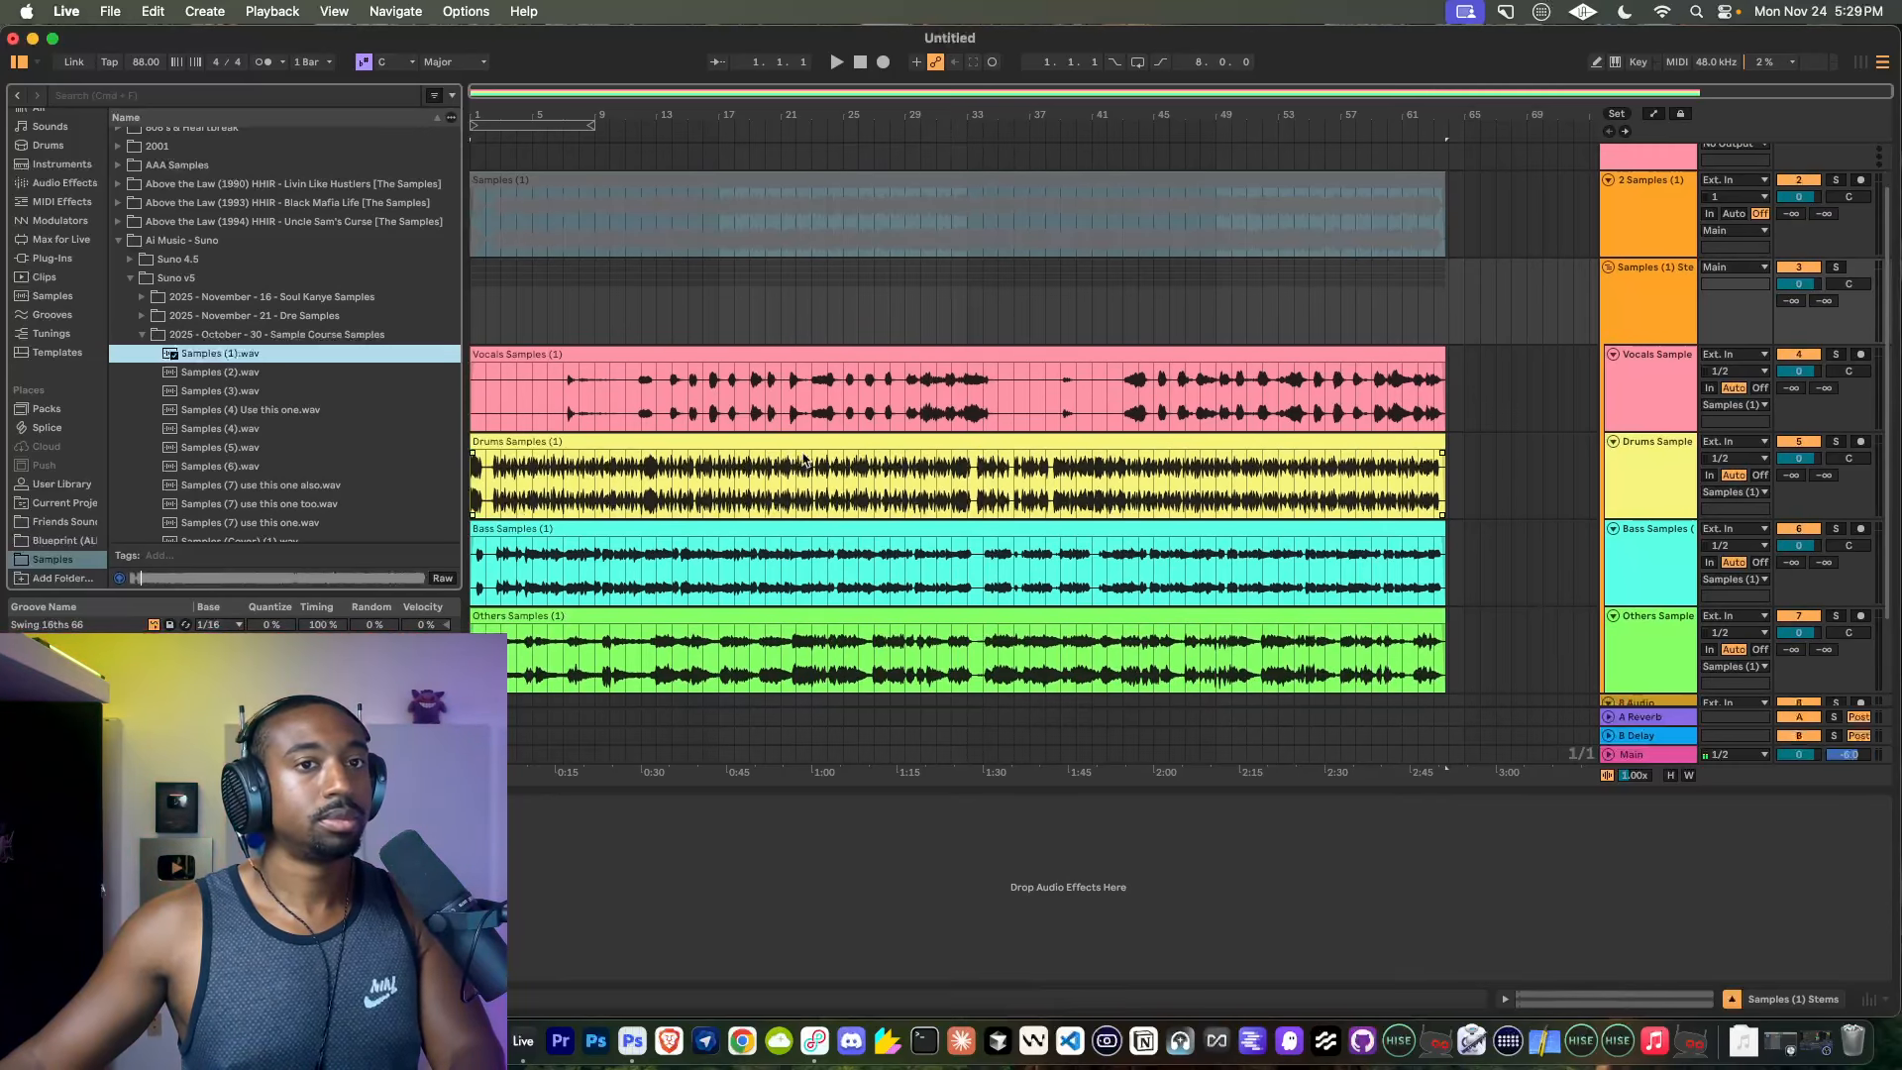
scroll(738, 438, up, 1)
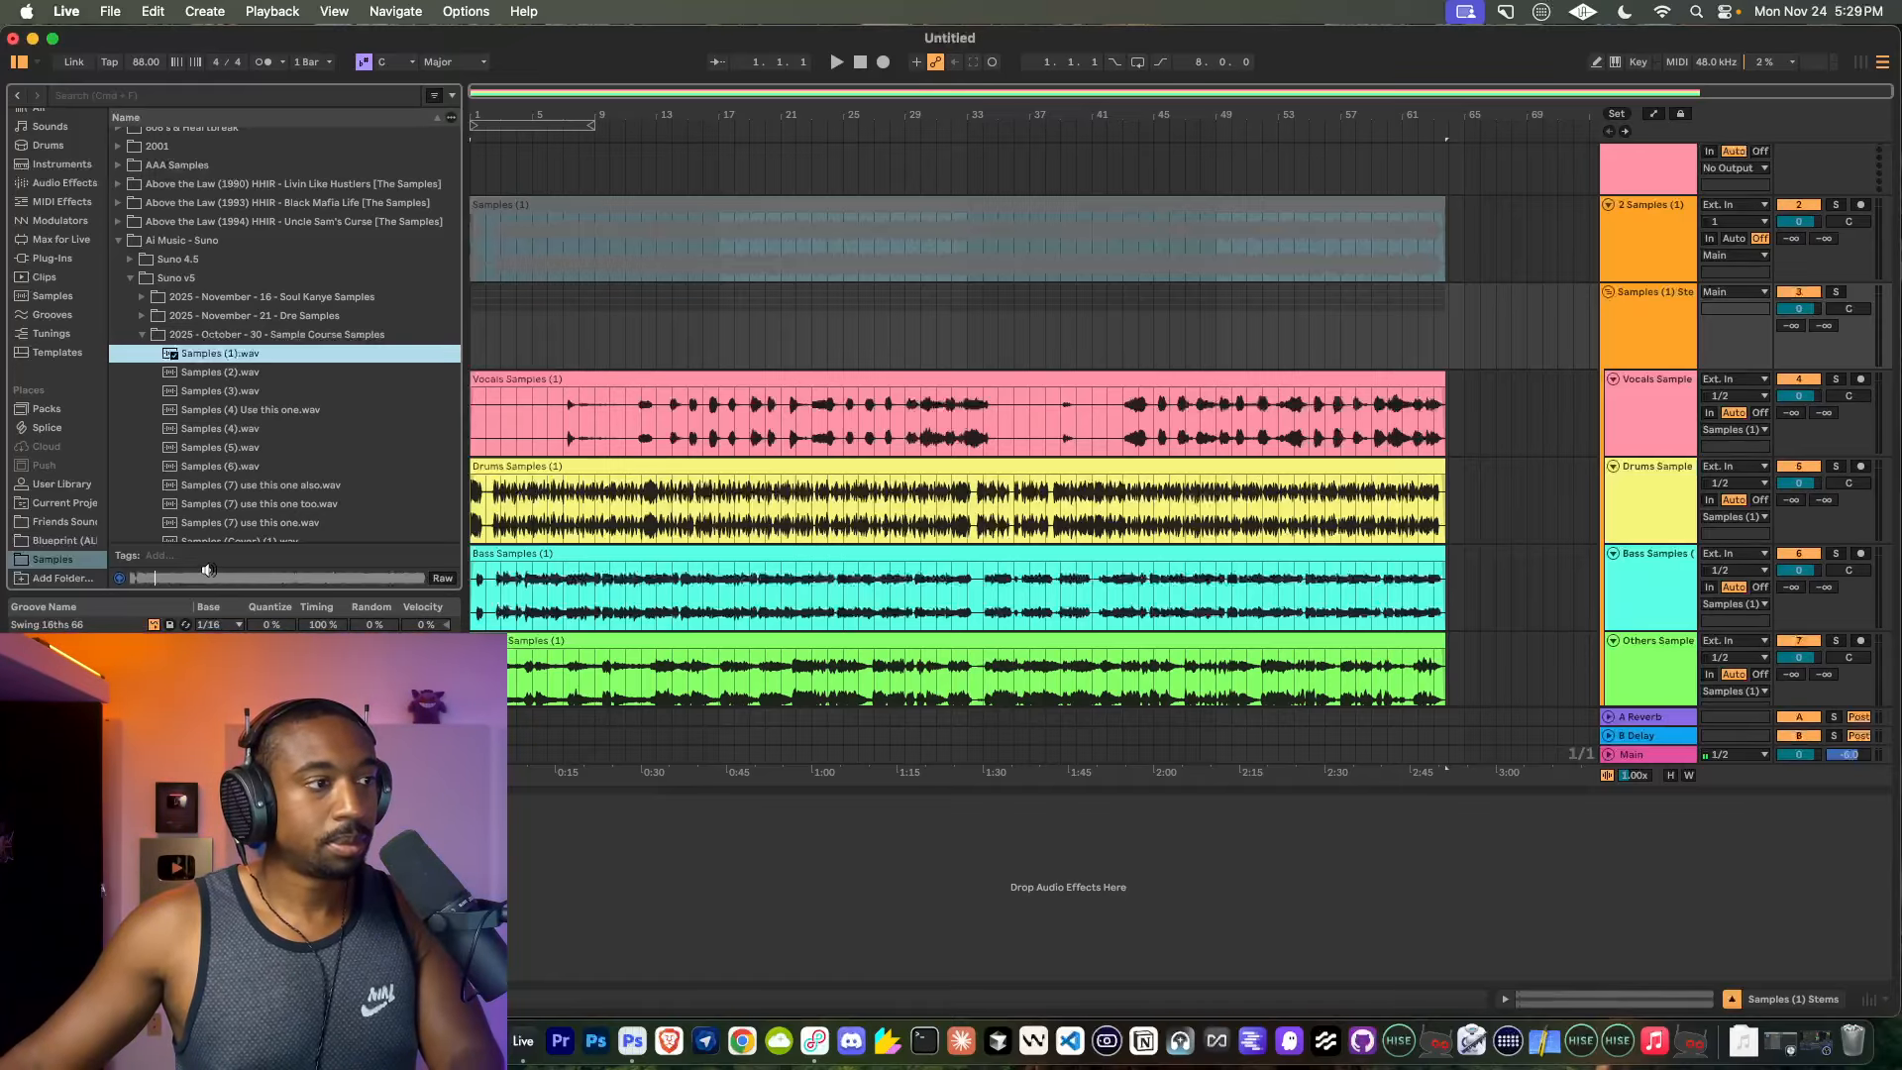
click(1815, 1041)
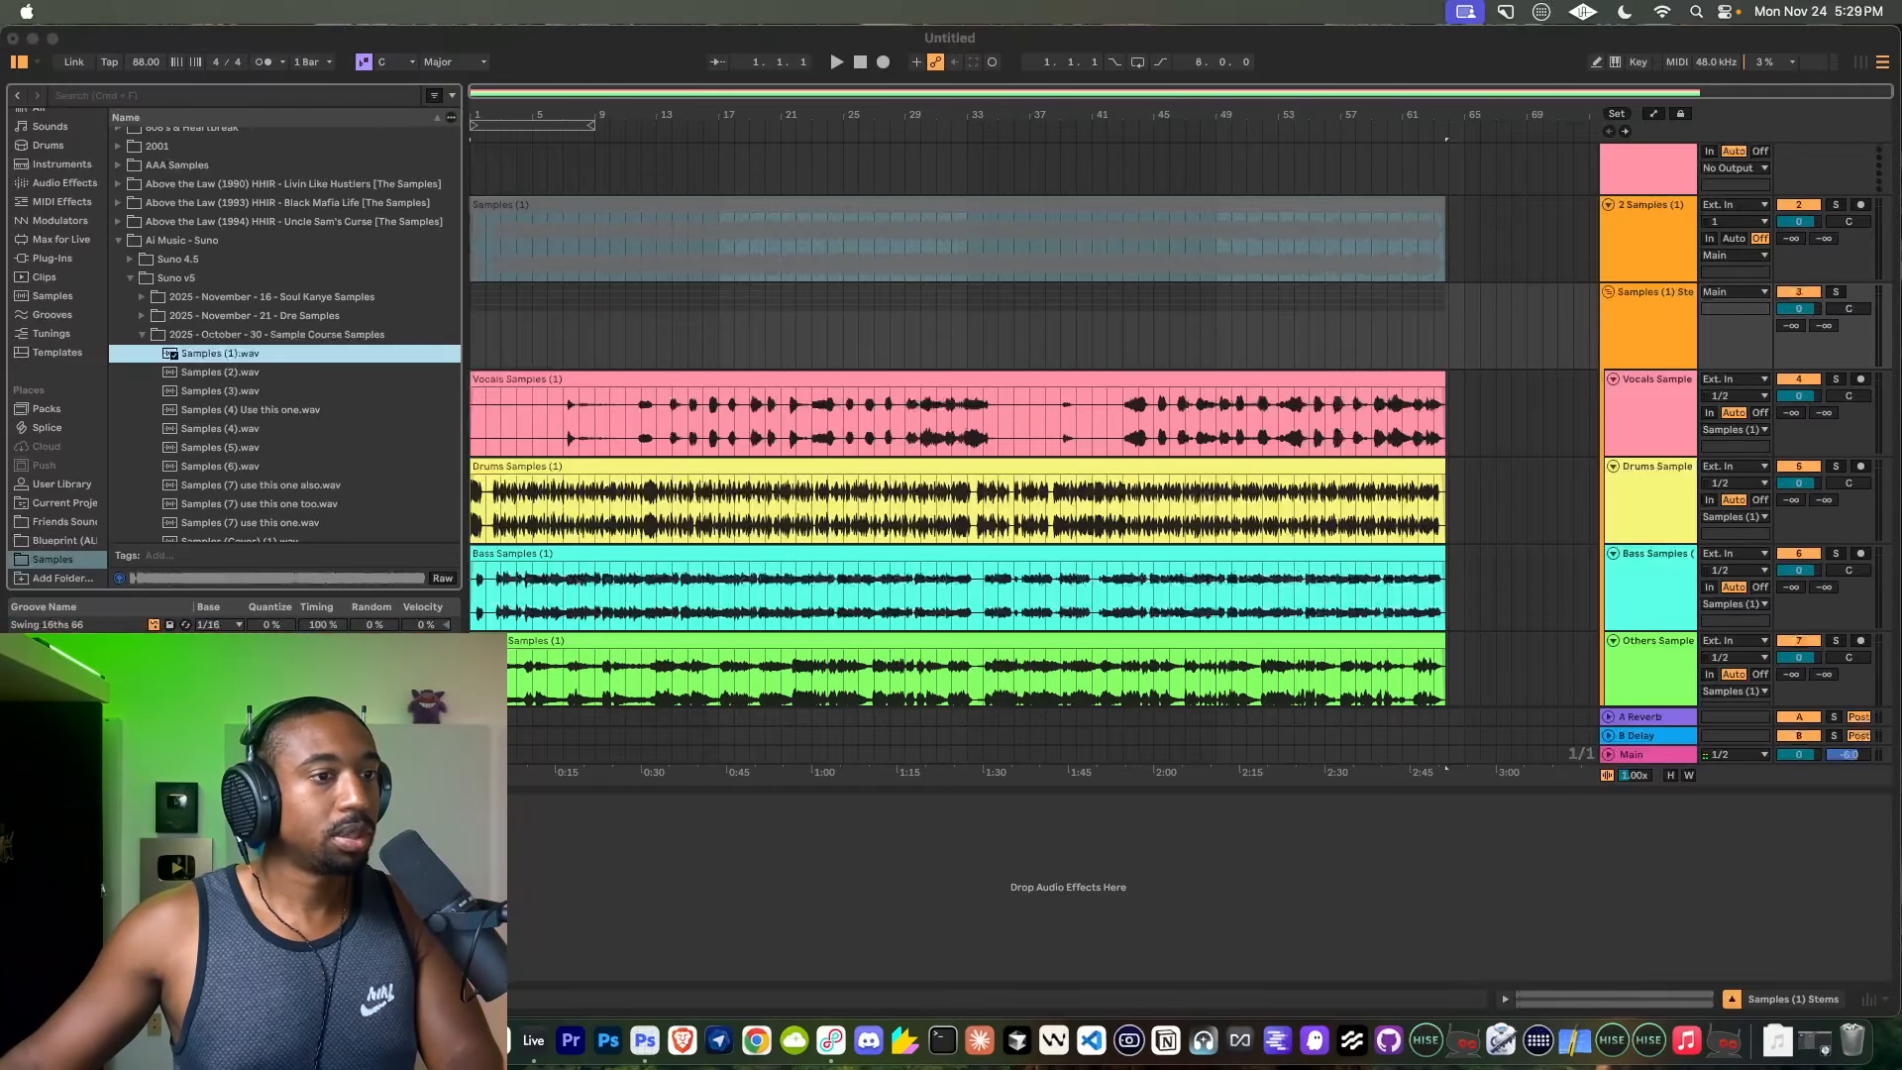
click(349, 632)
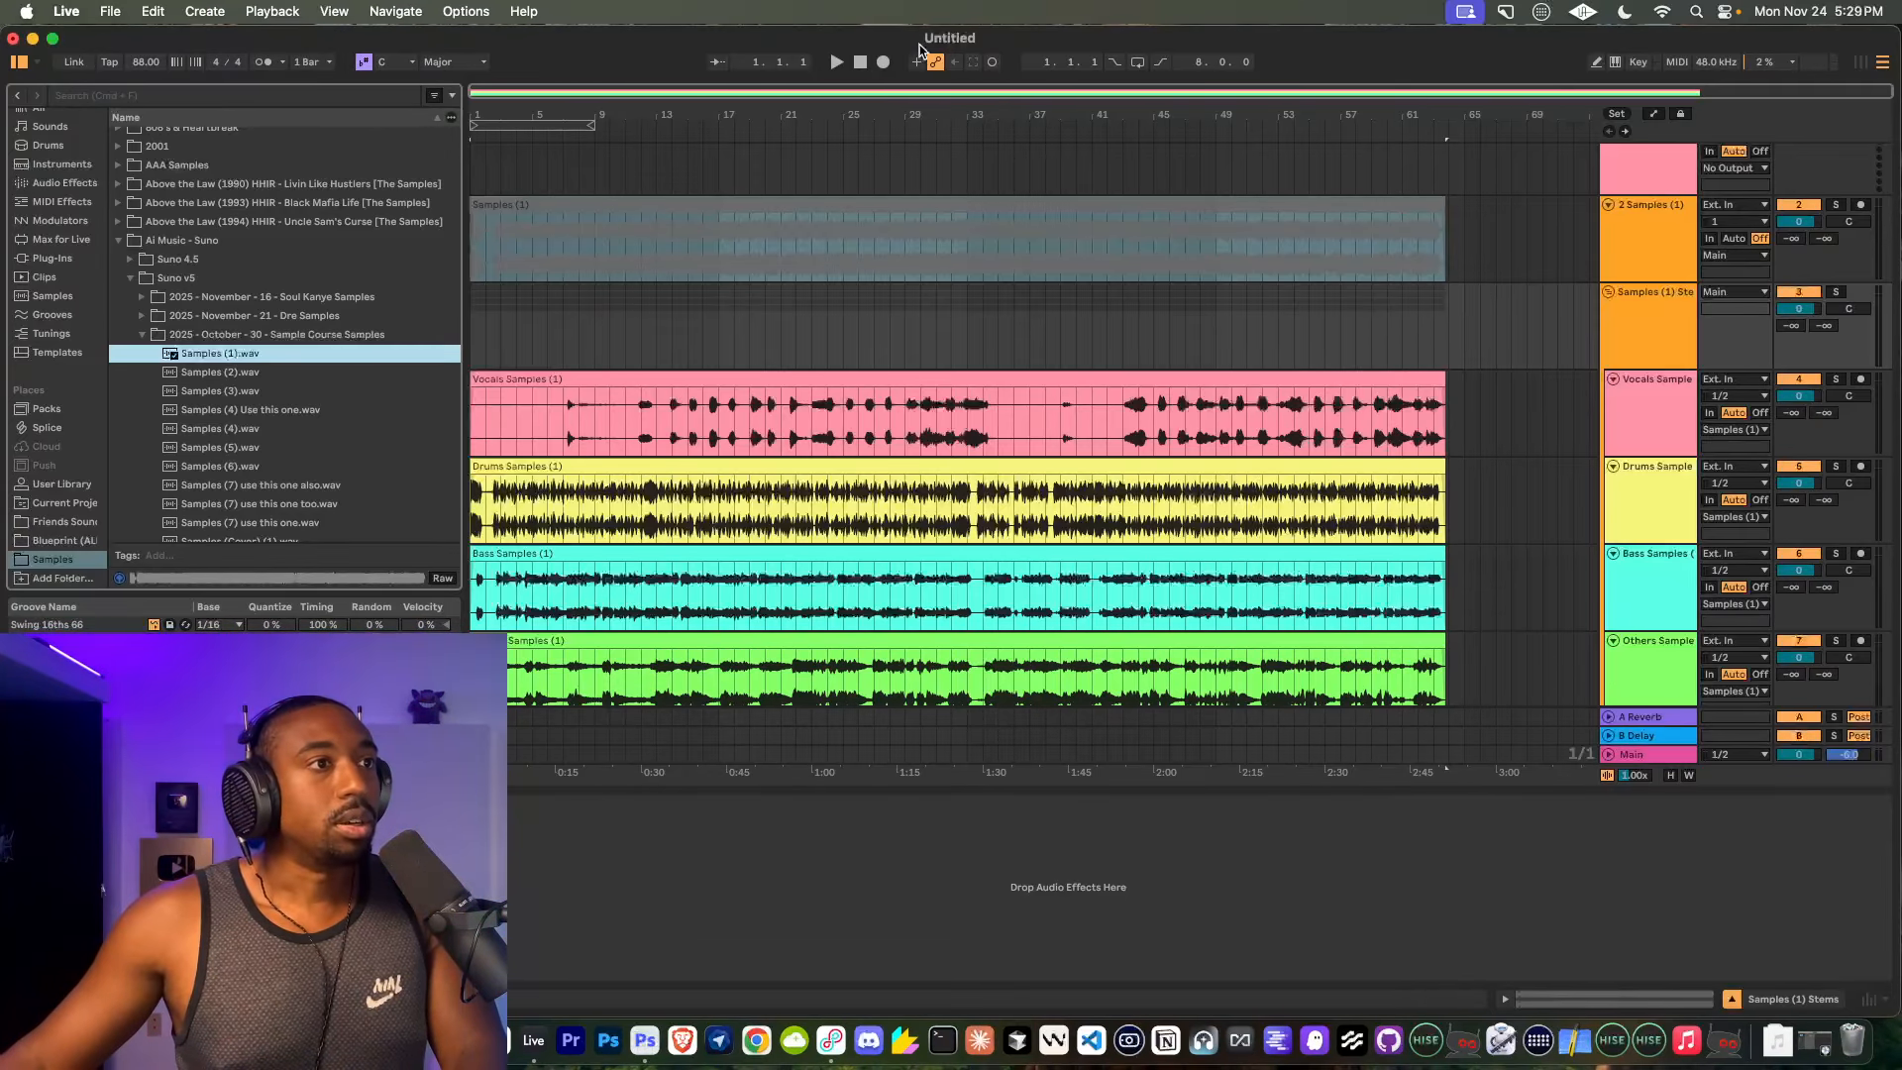
Play the separated stems and lower the stems group volume to about -6 dB, keeping the vocals track at 0.
click(837, 61)
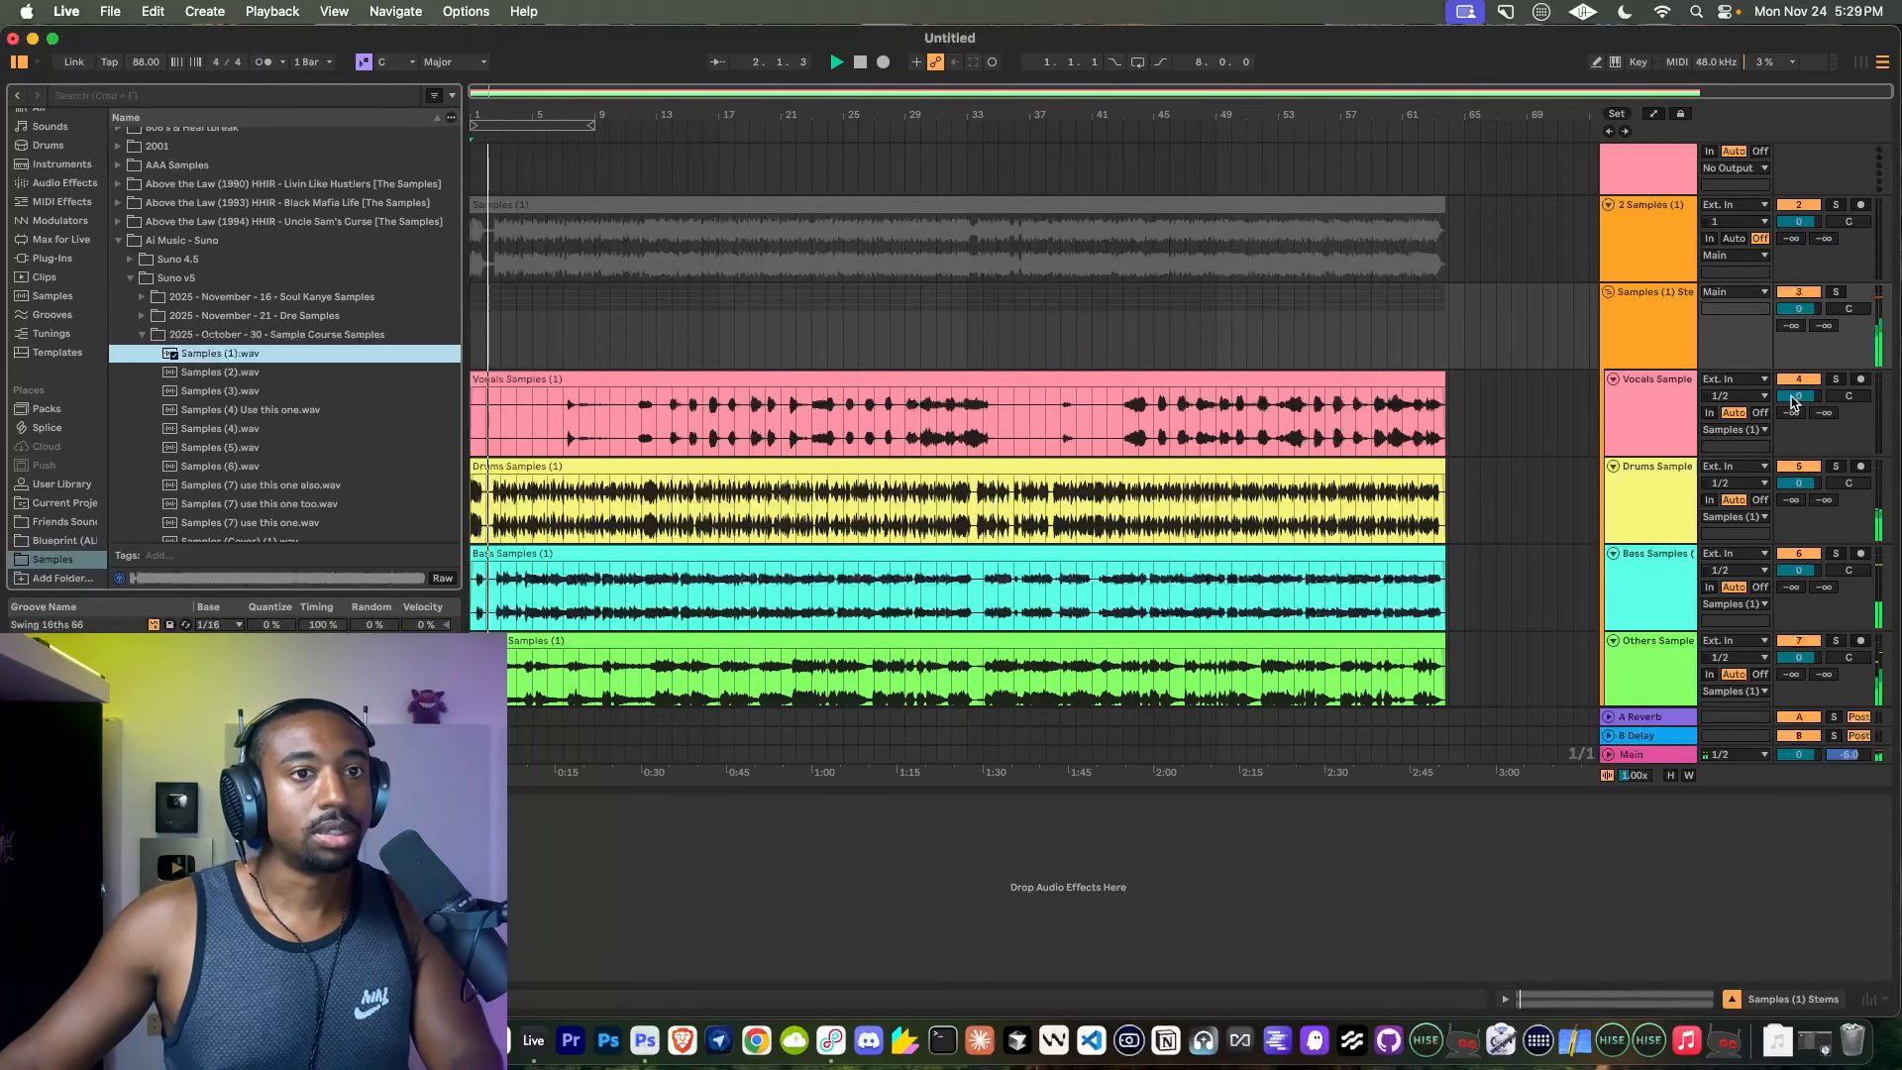
drag(1795, 401, 1794, 428)
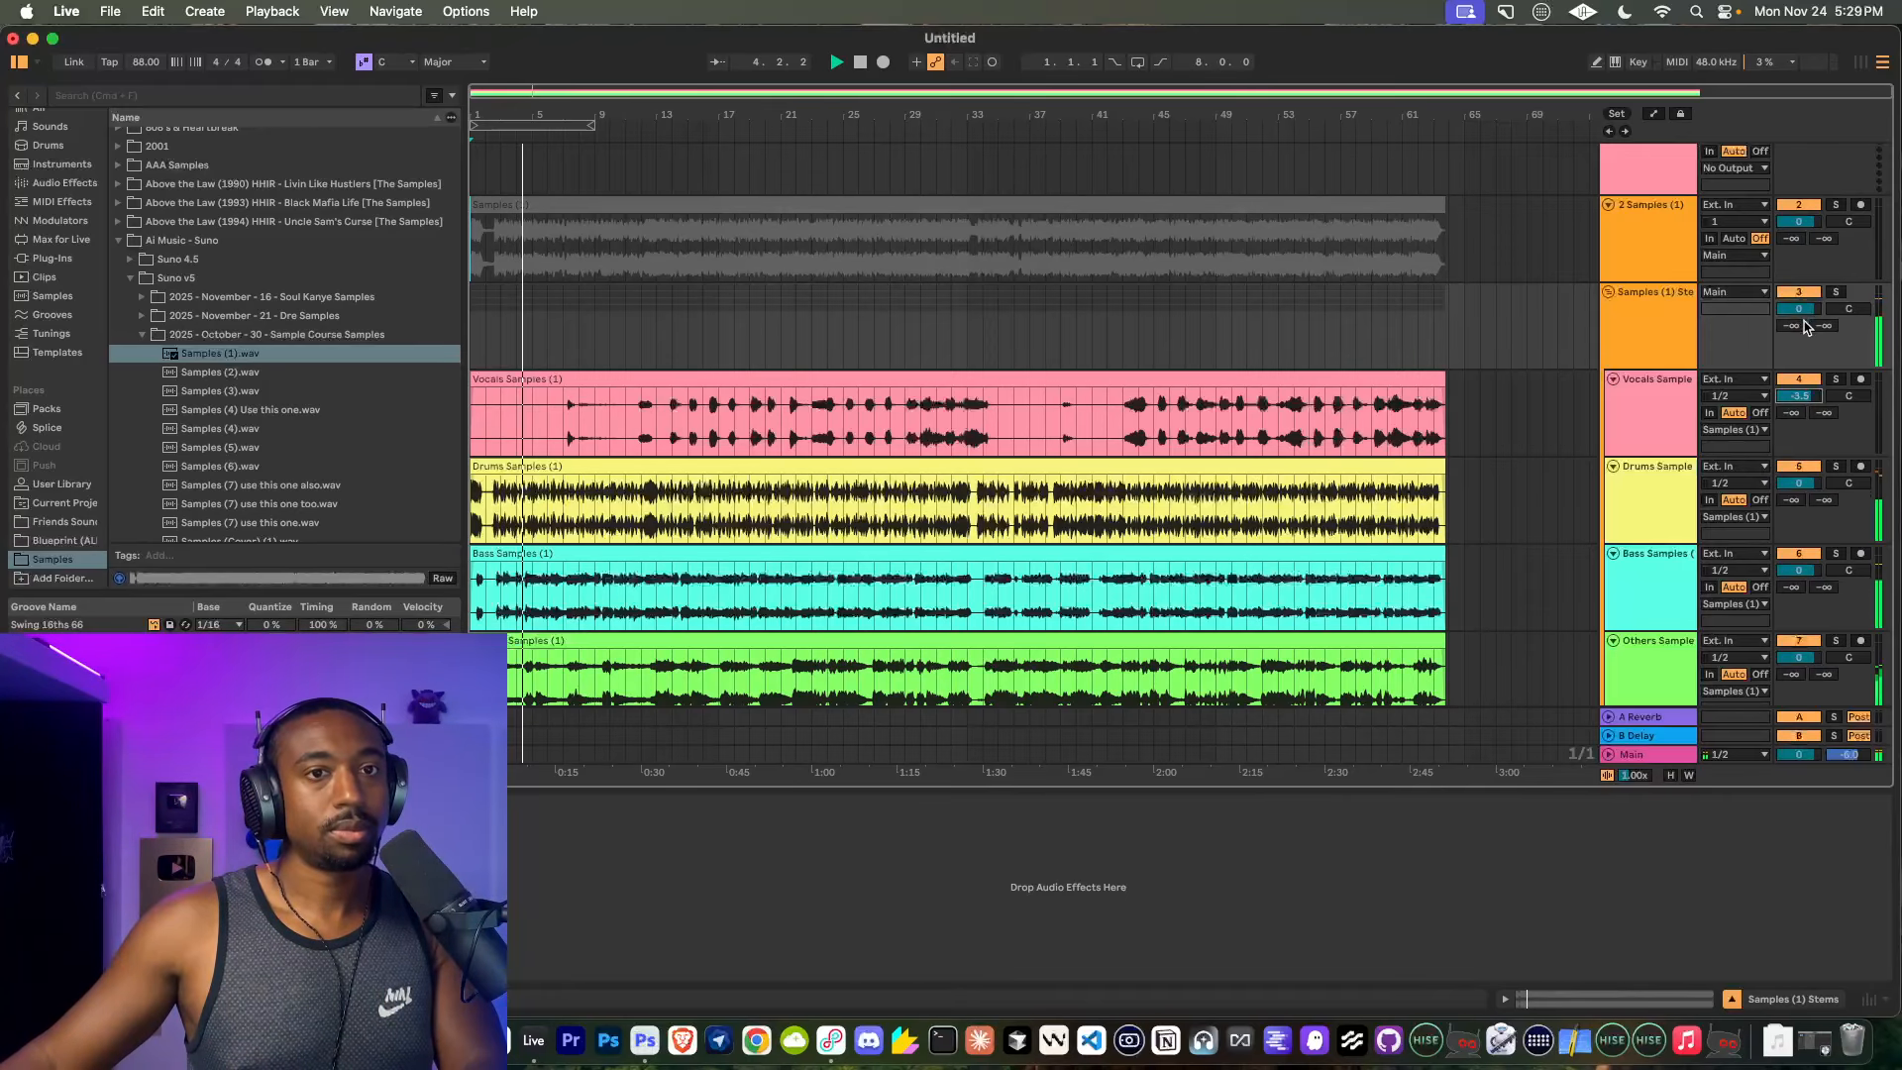
double_click(1800, 396)
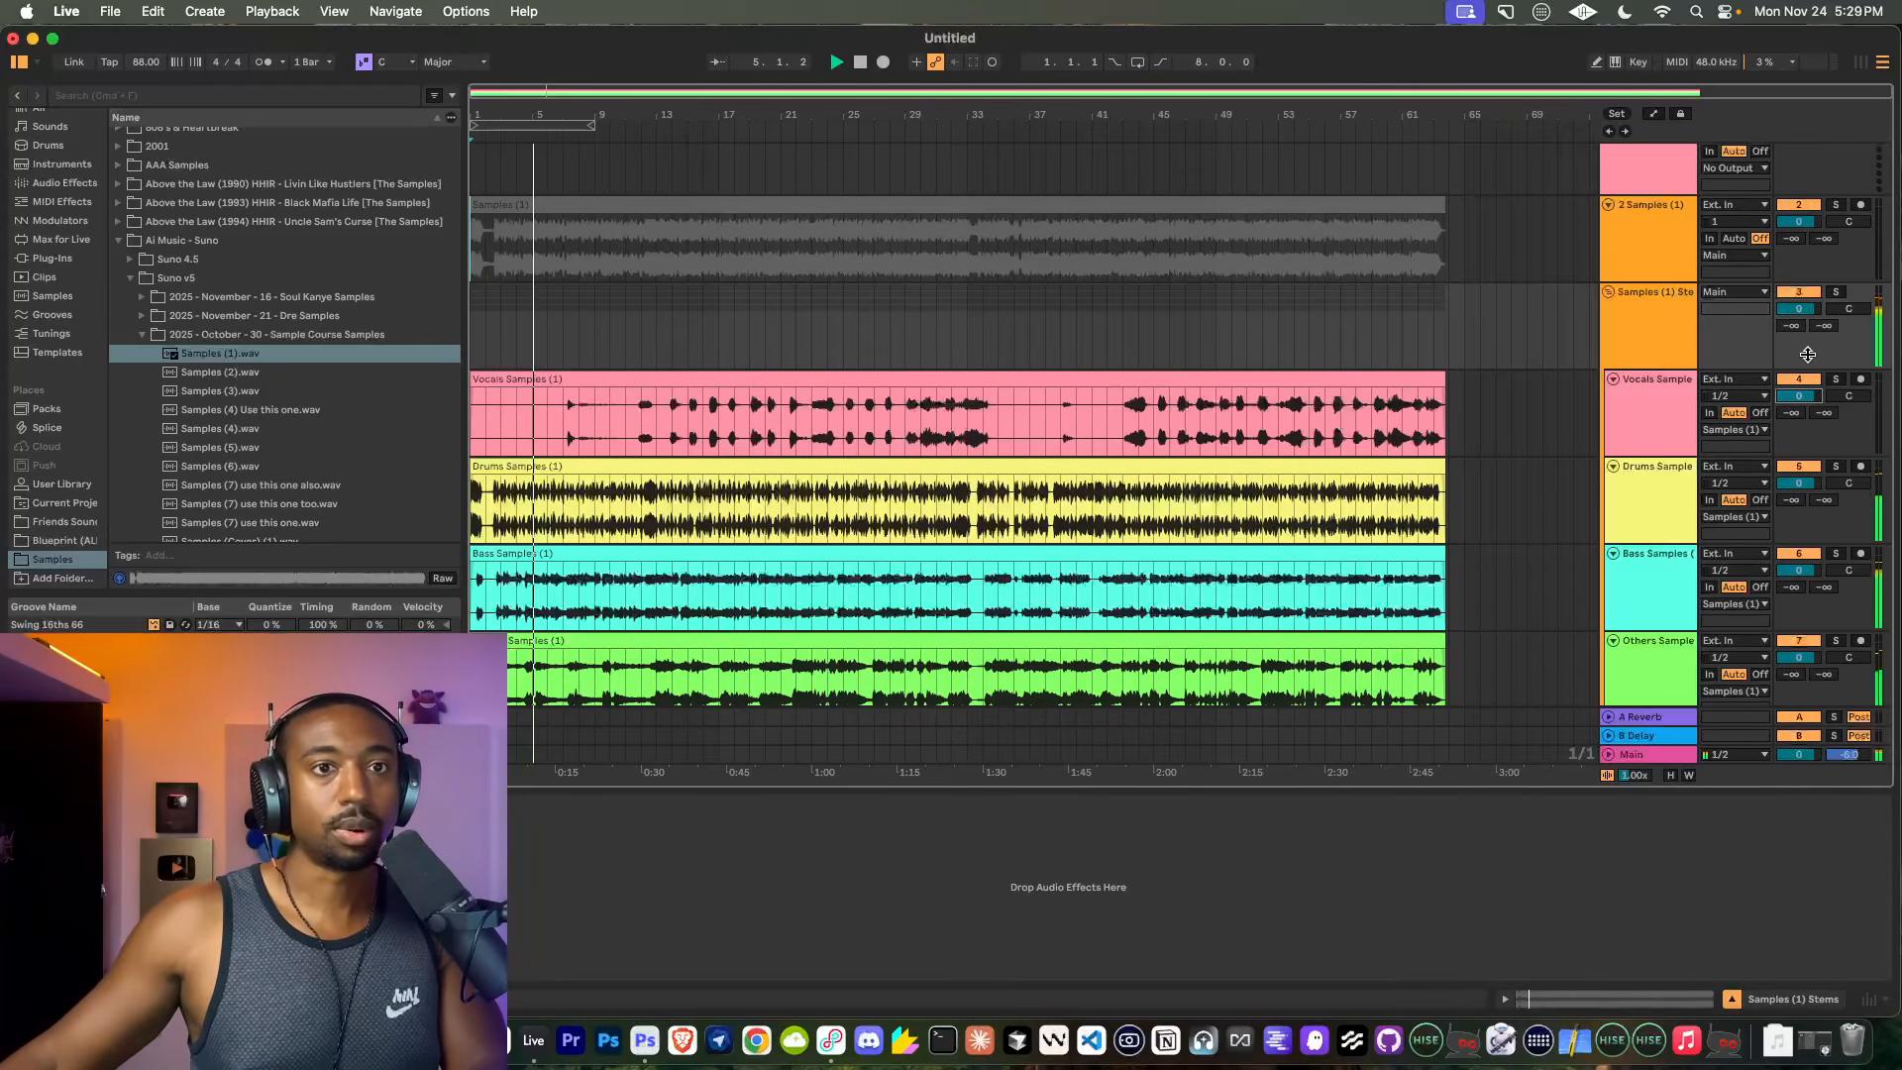
drag(1809, 314, 1809, 344)
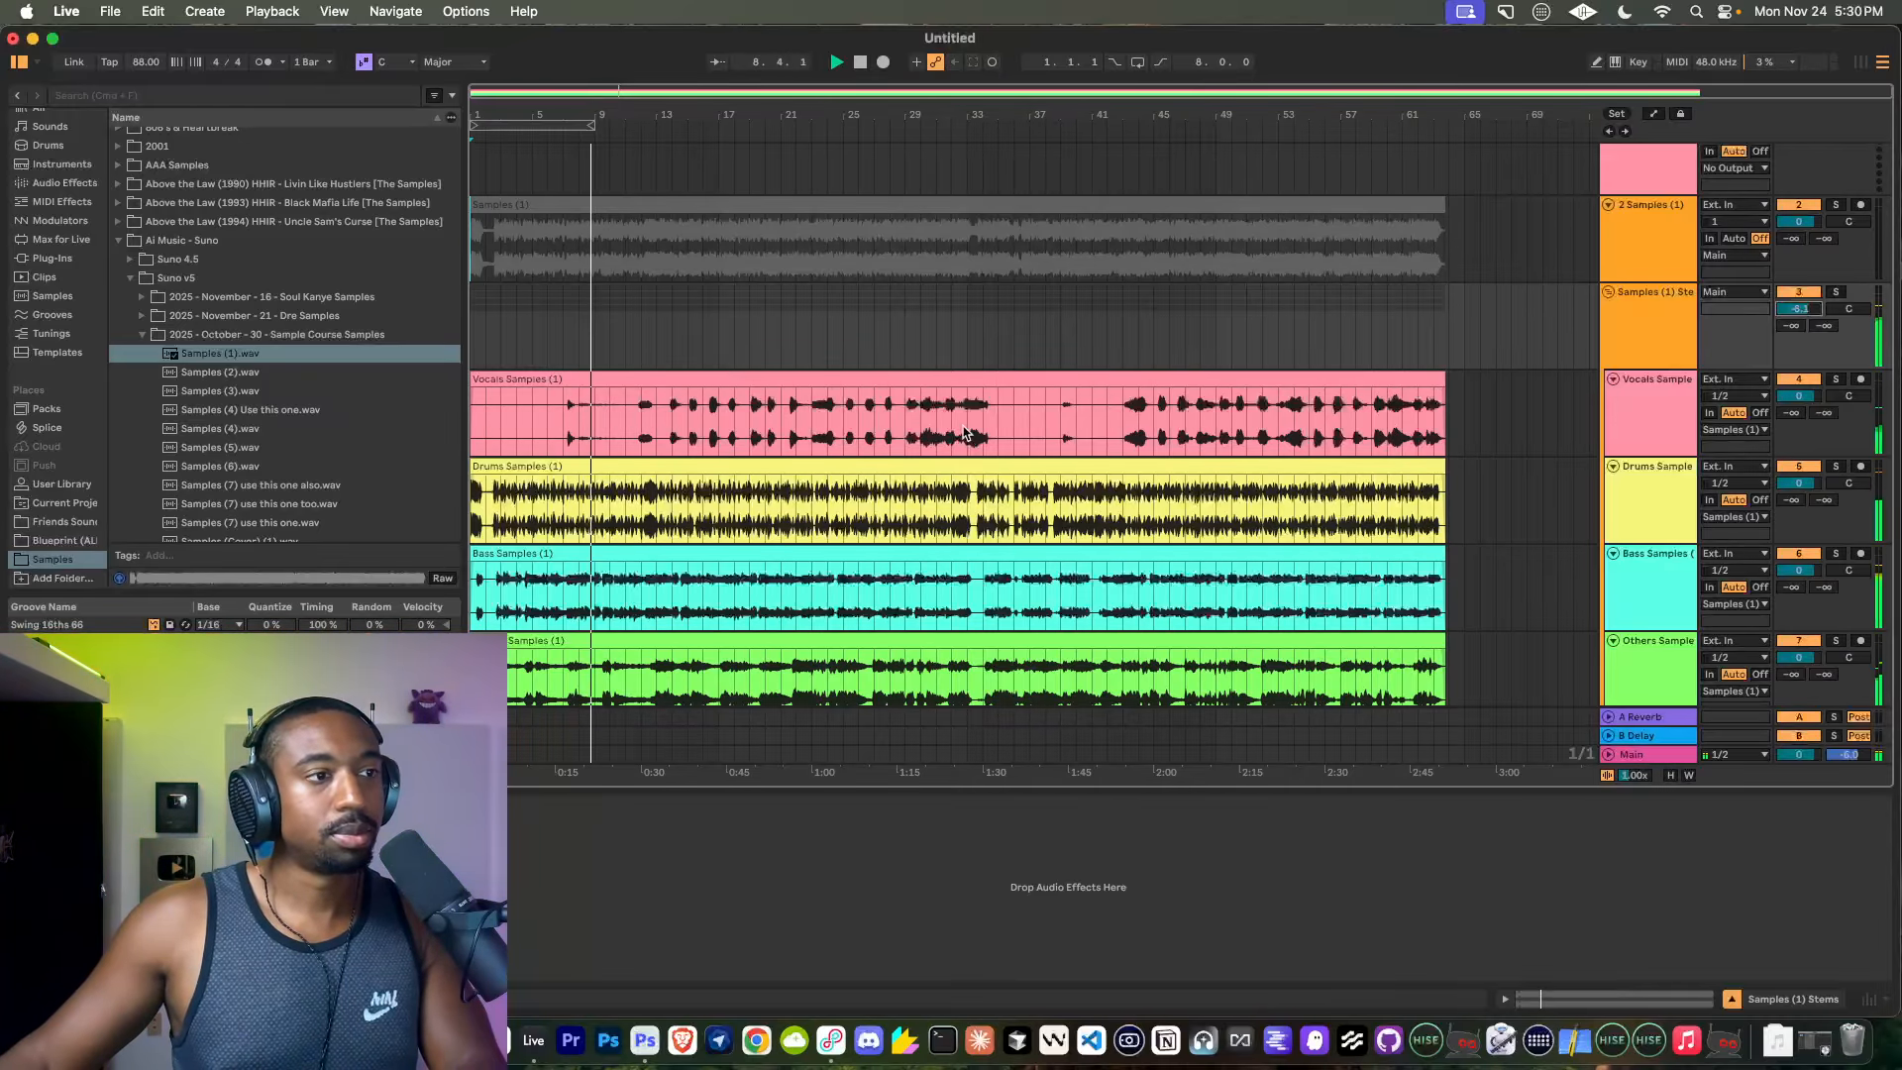
key(space)
Audition the original Samples (1).wav again from partway through and compare it with the stems' playback.
click(229, 359)
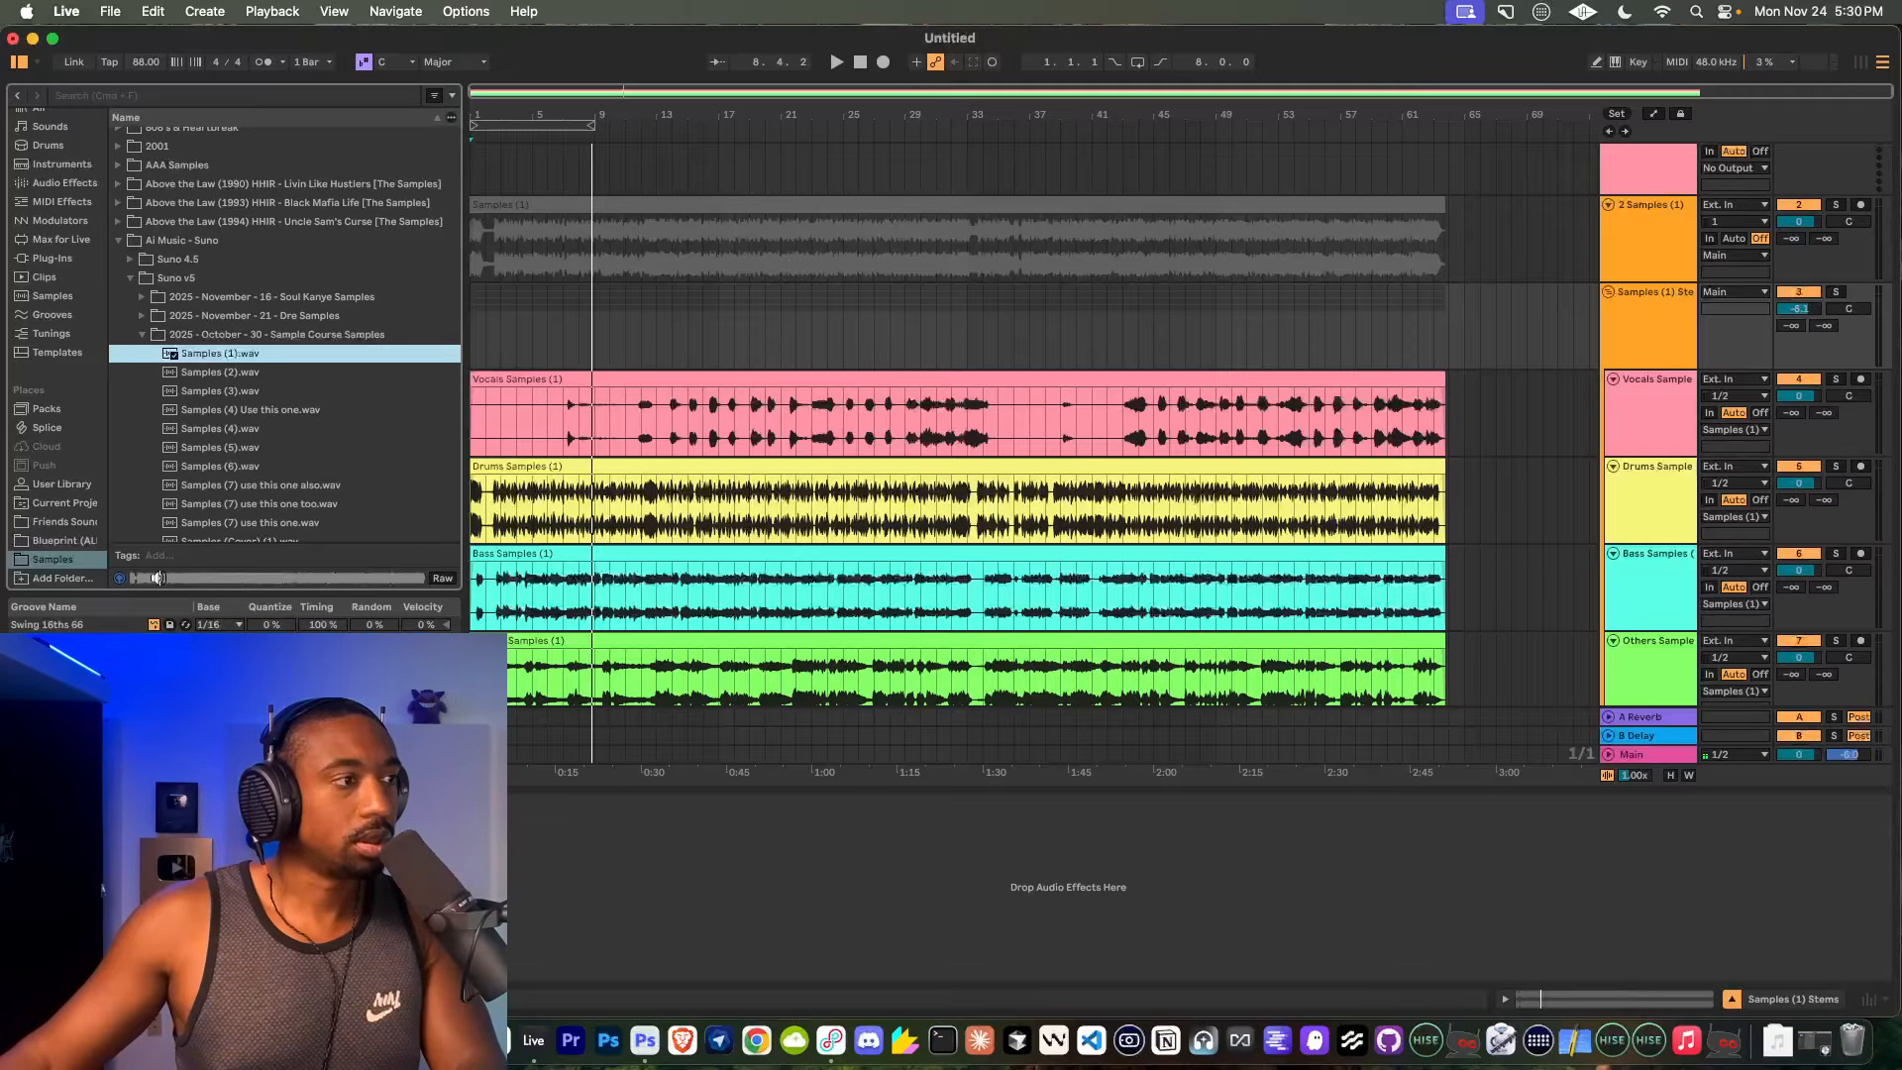
click(156, 577)
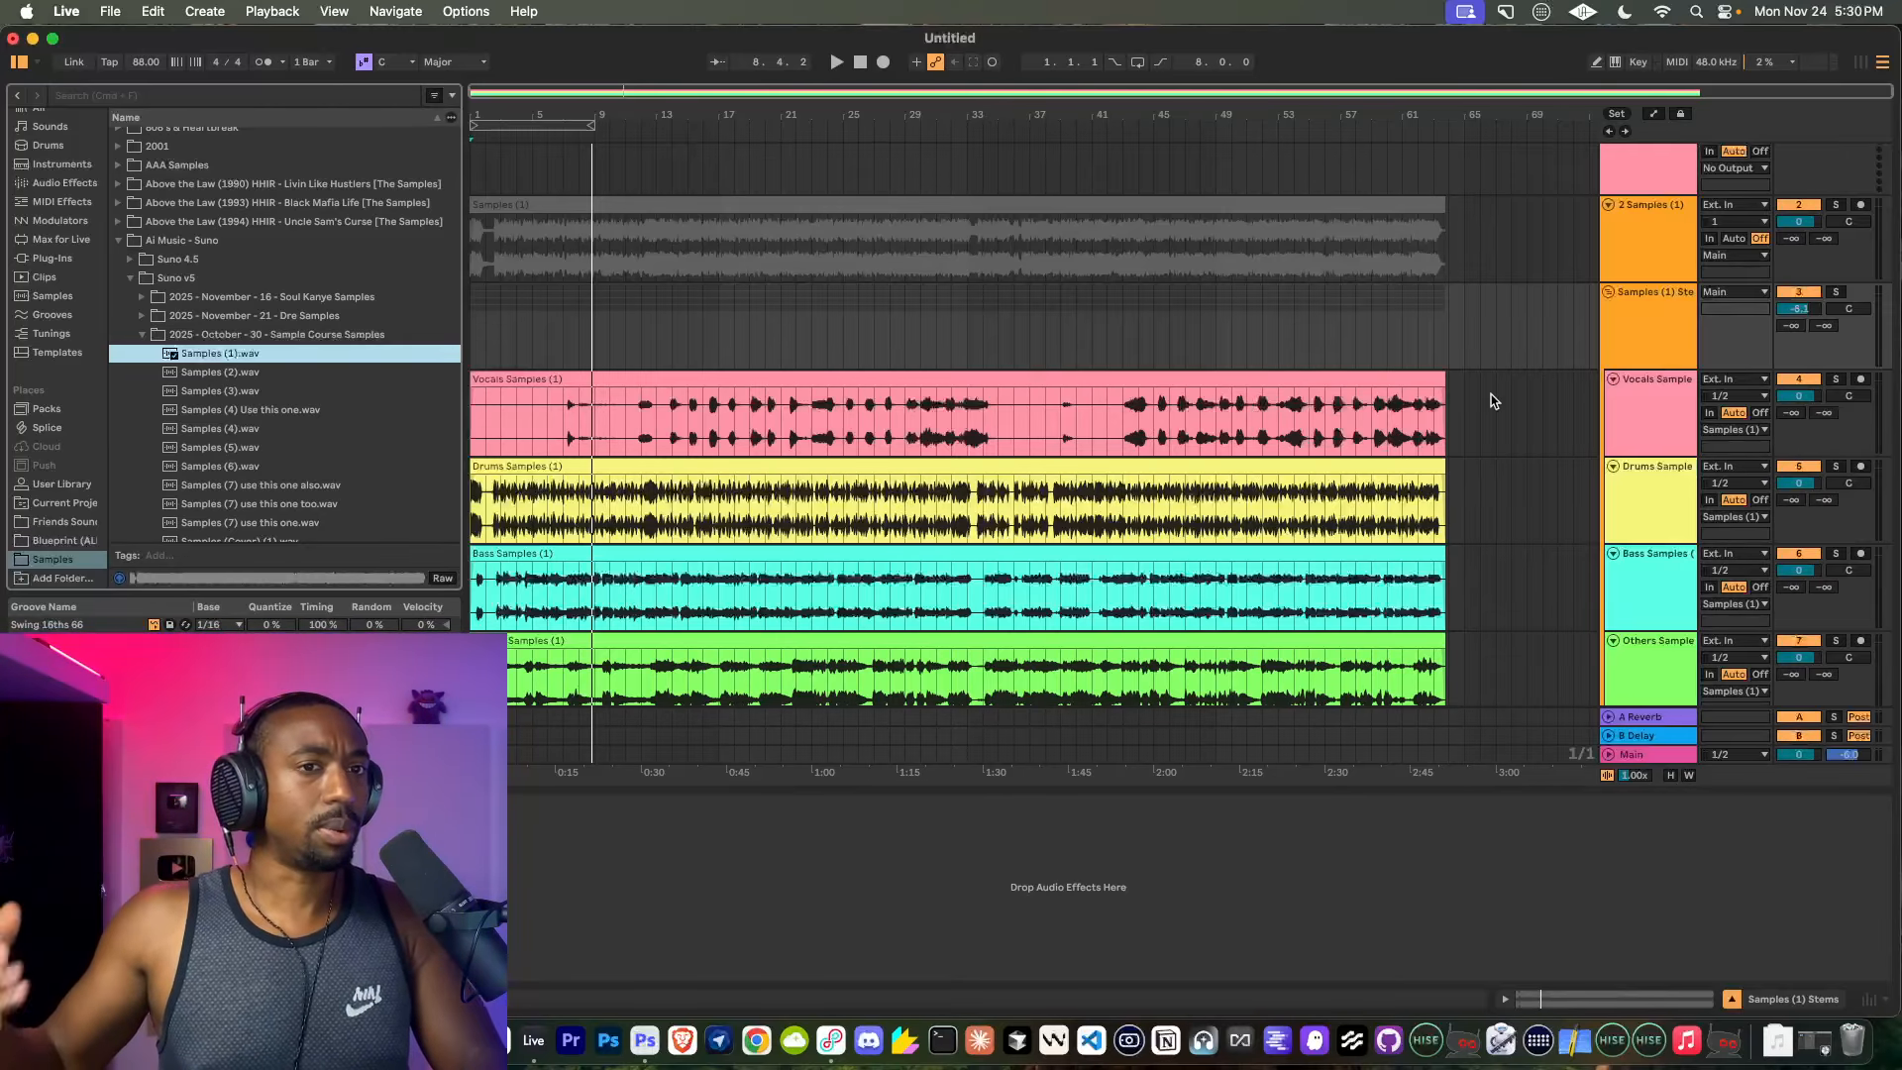
click(558, 134)
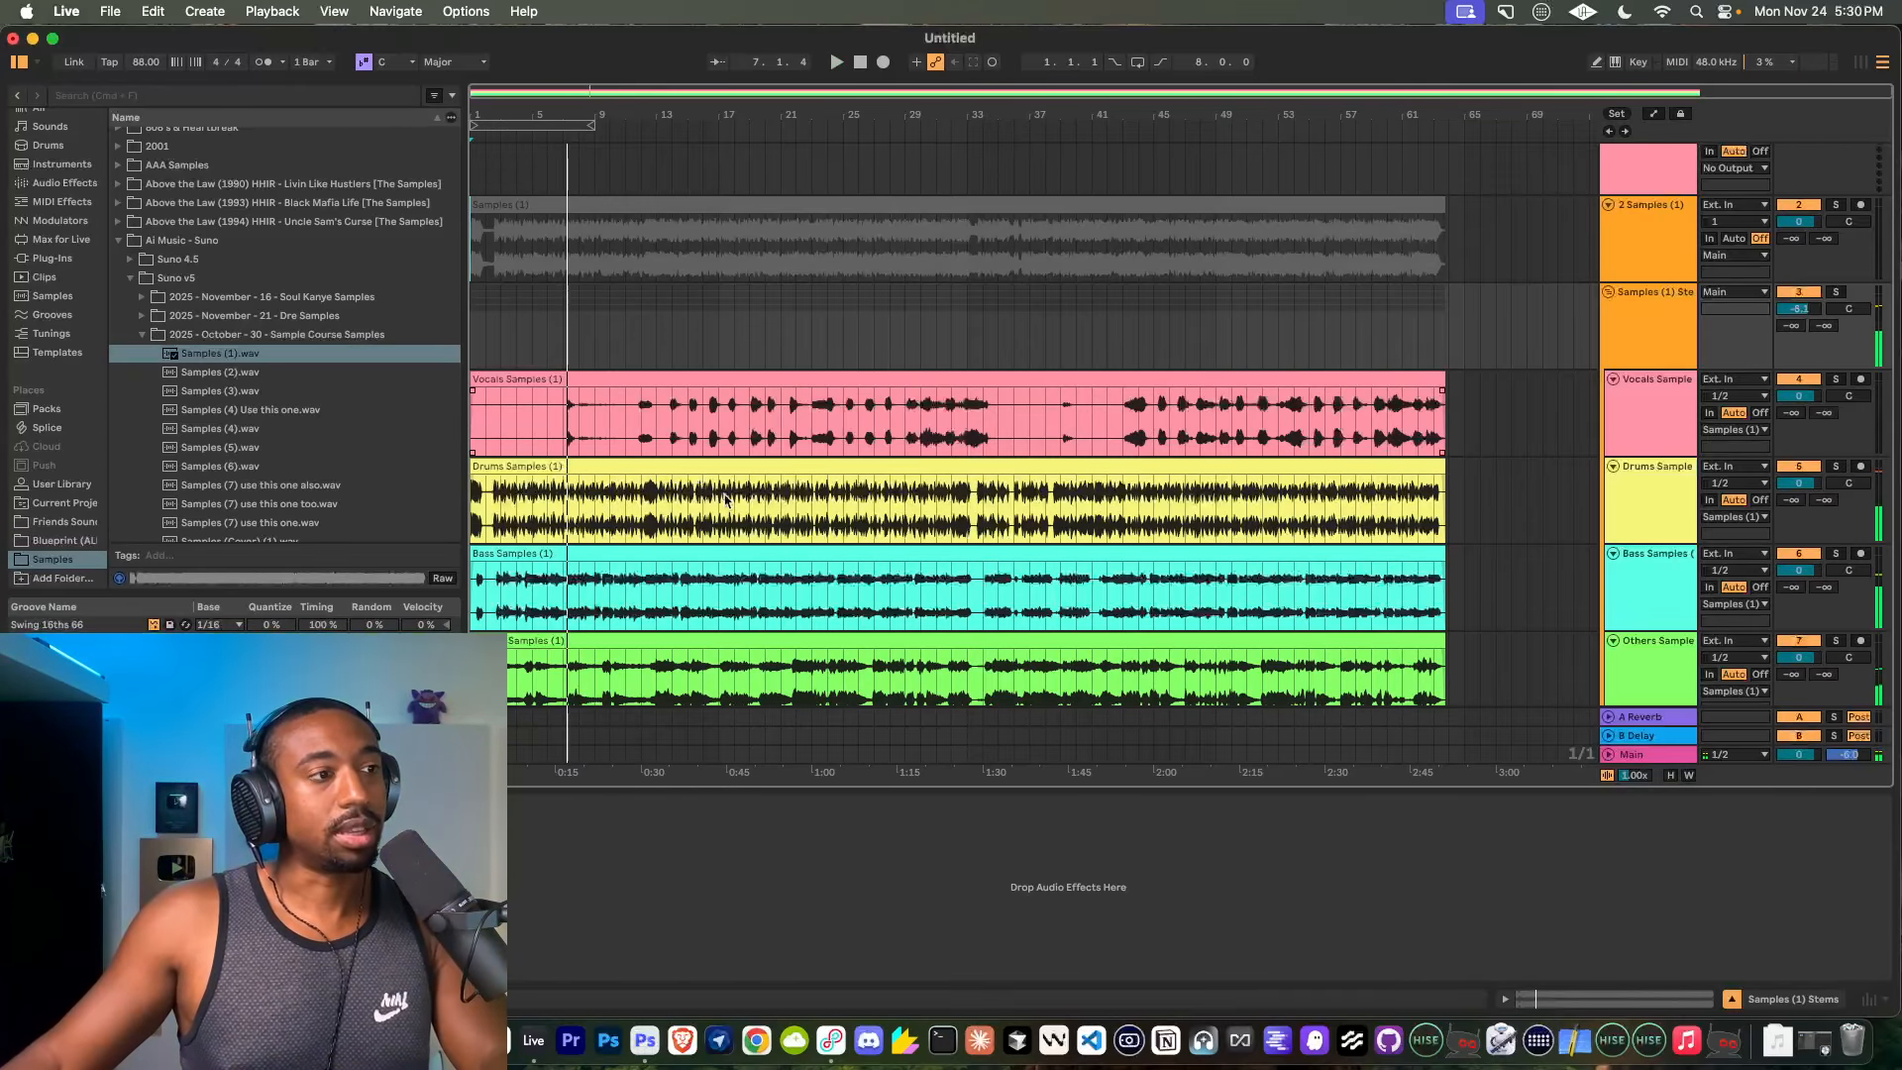
Play the stems from the start, muting and unmuting the vocals, drums and bass tracks in turn to compare them.
key(space)
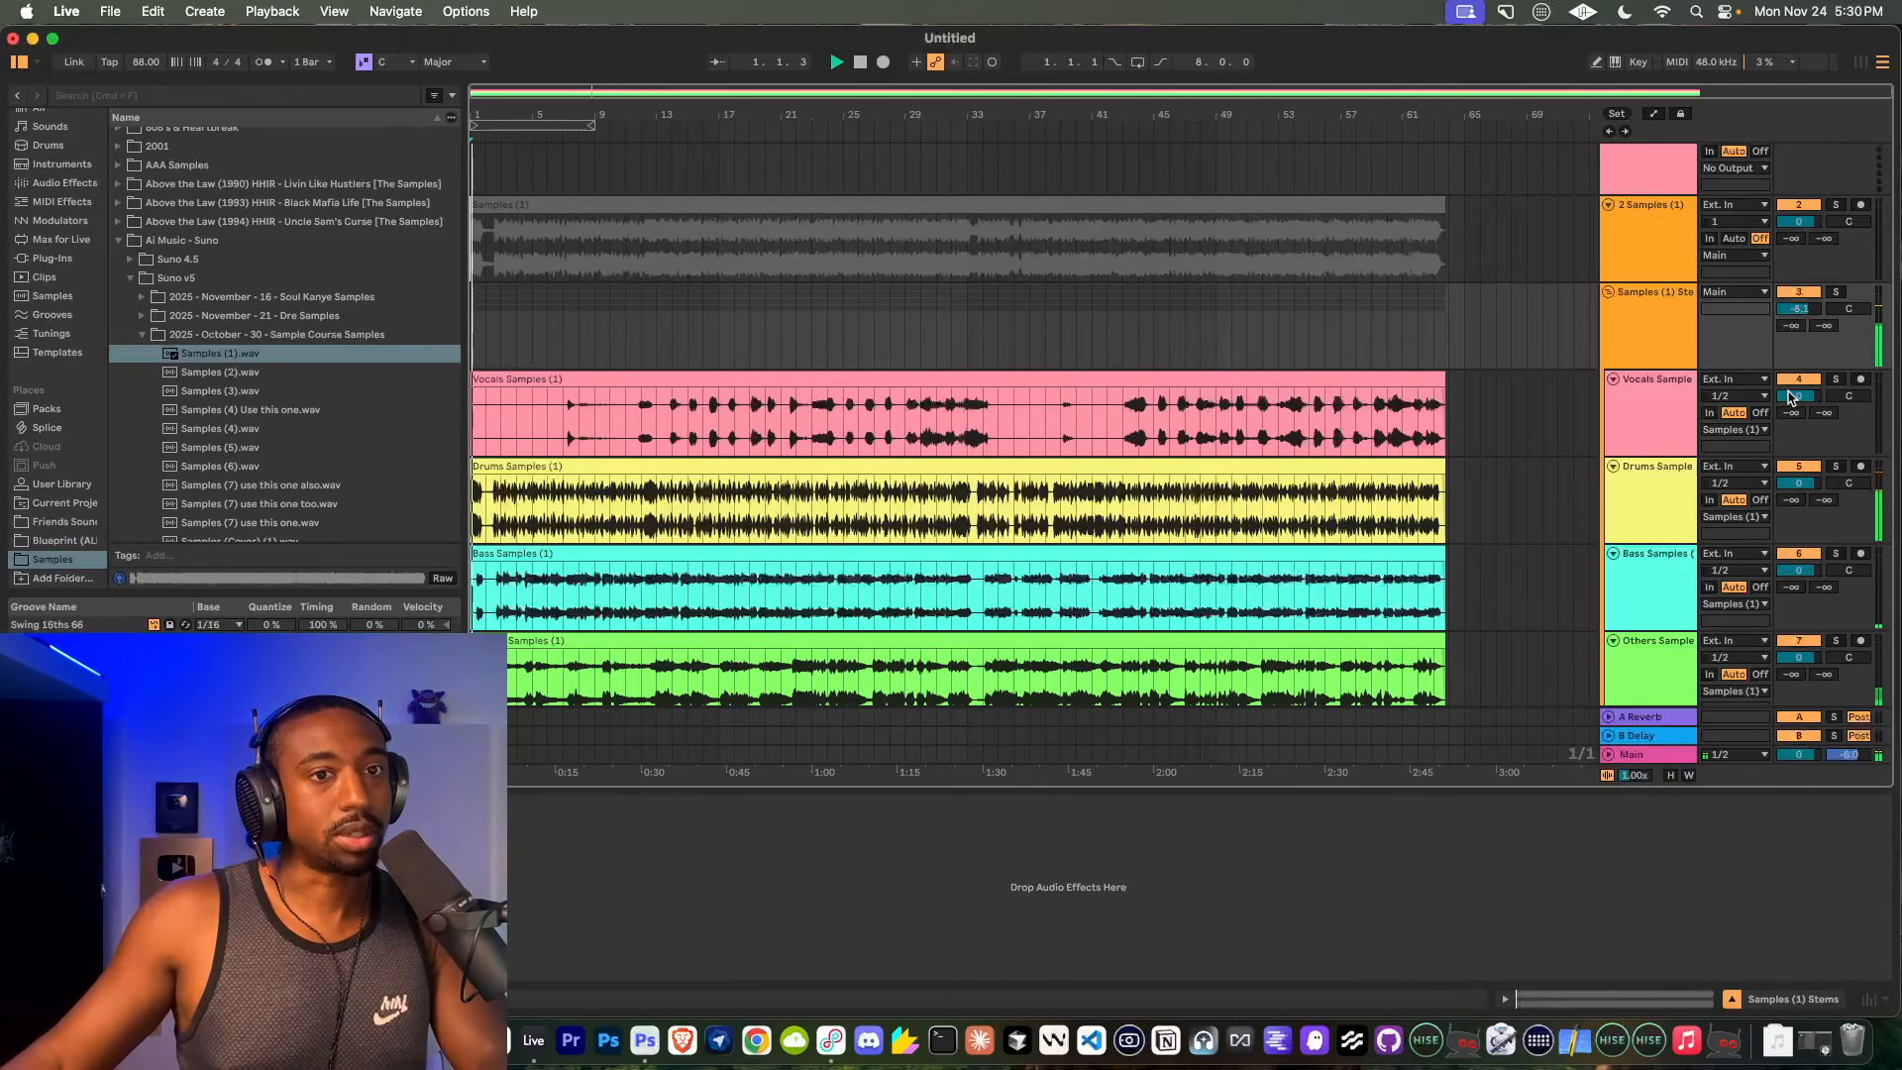
click(1799, 380)
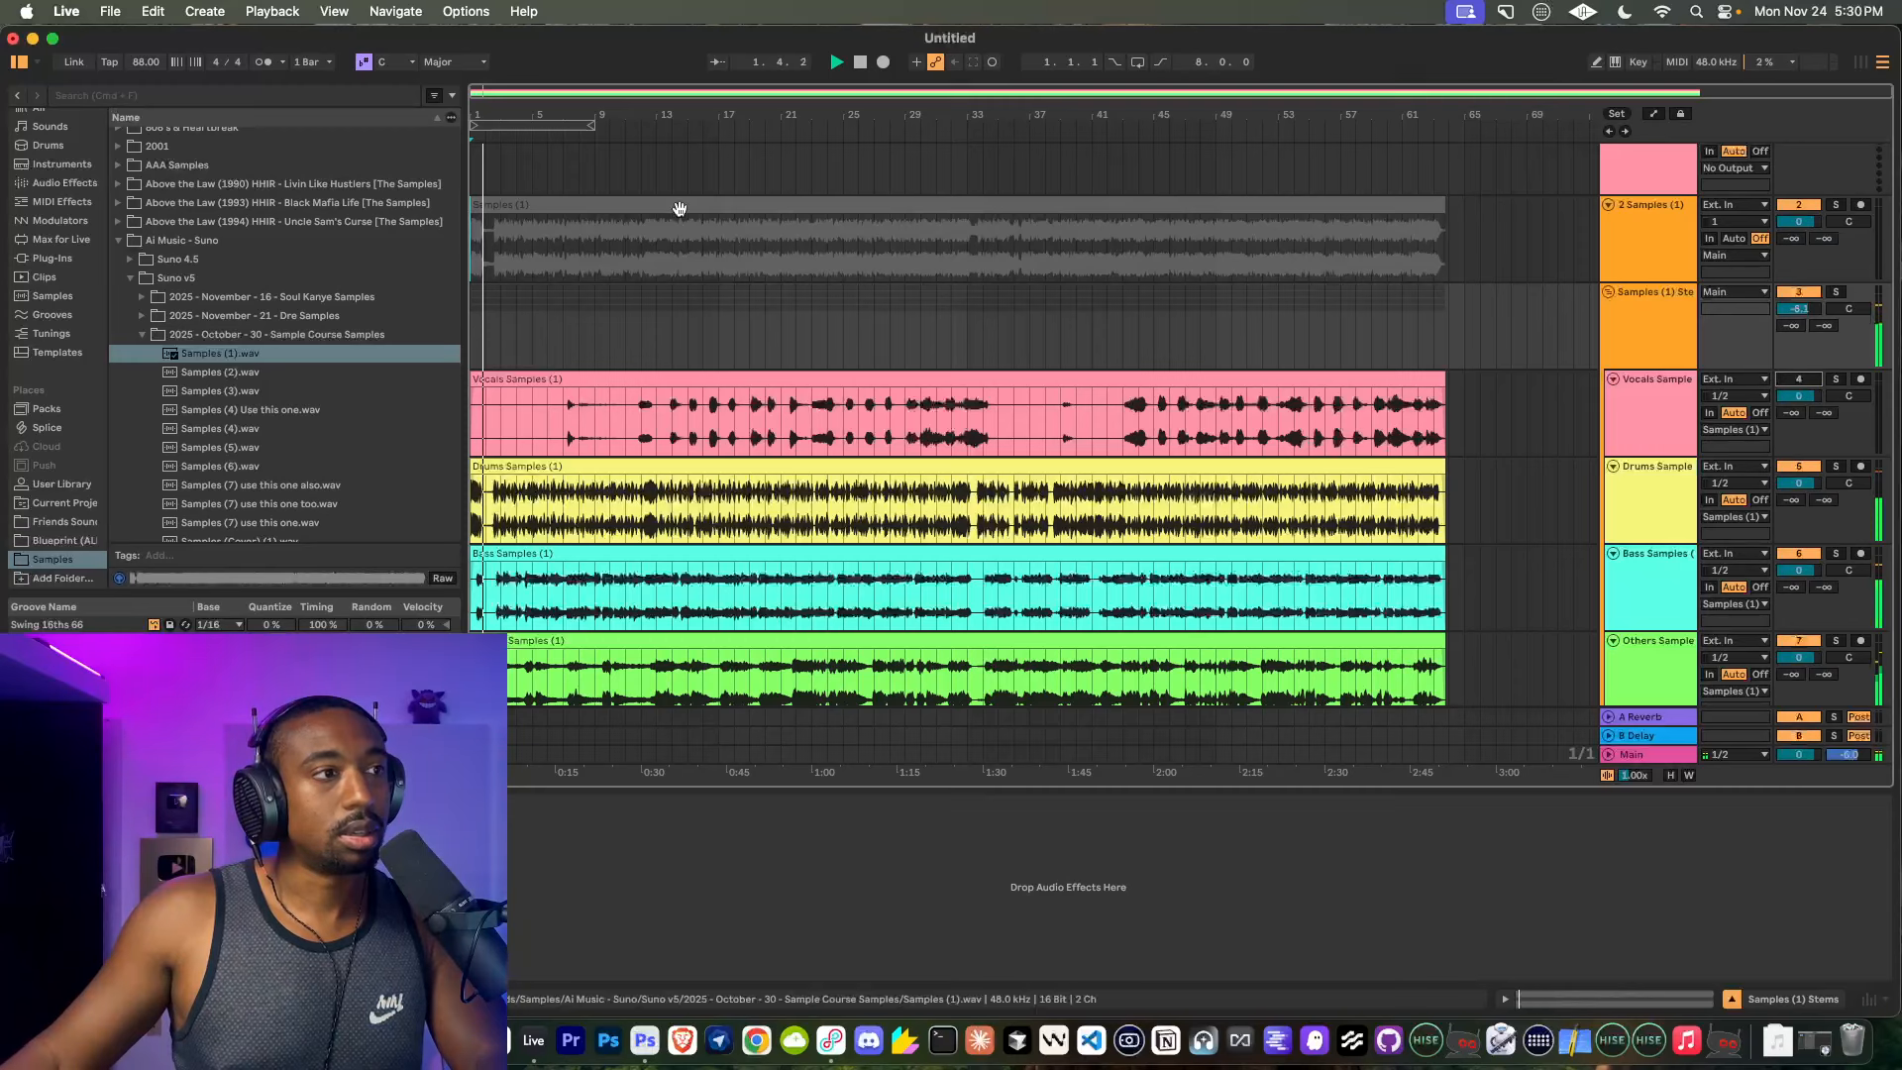
click(1798, 381)
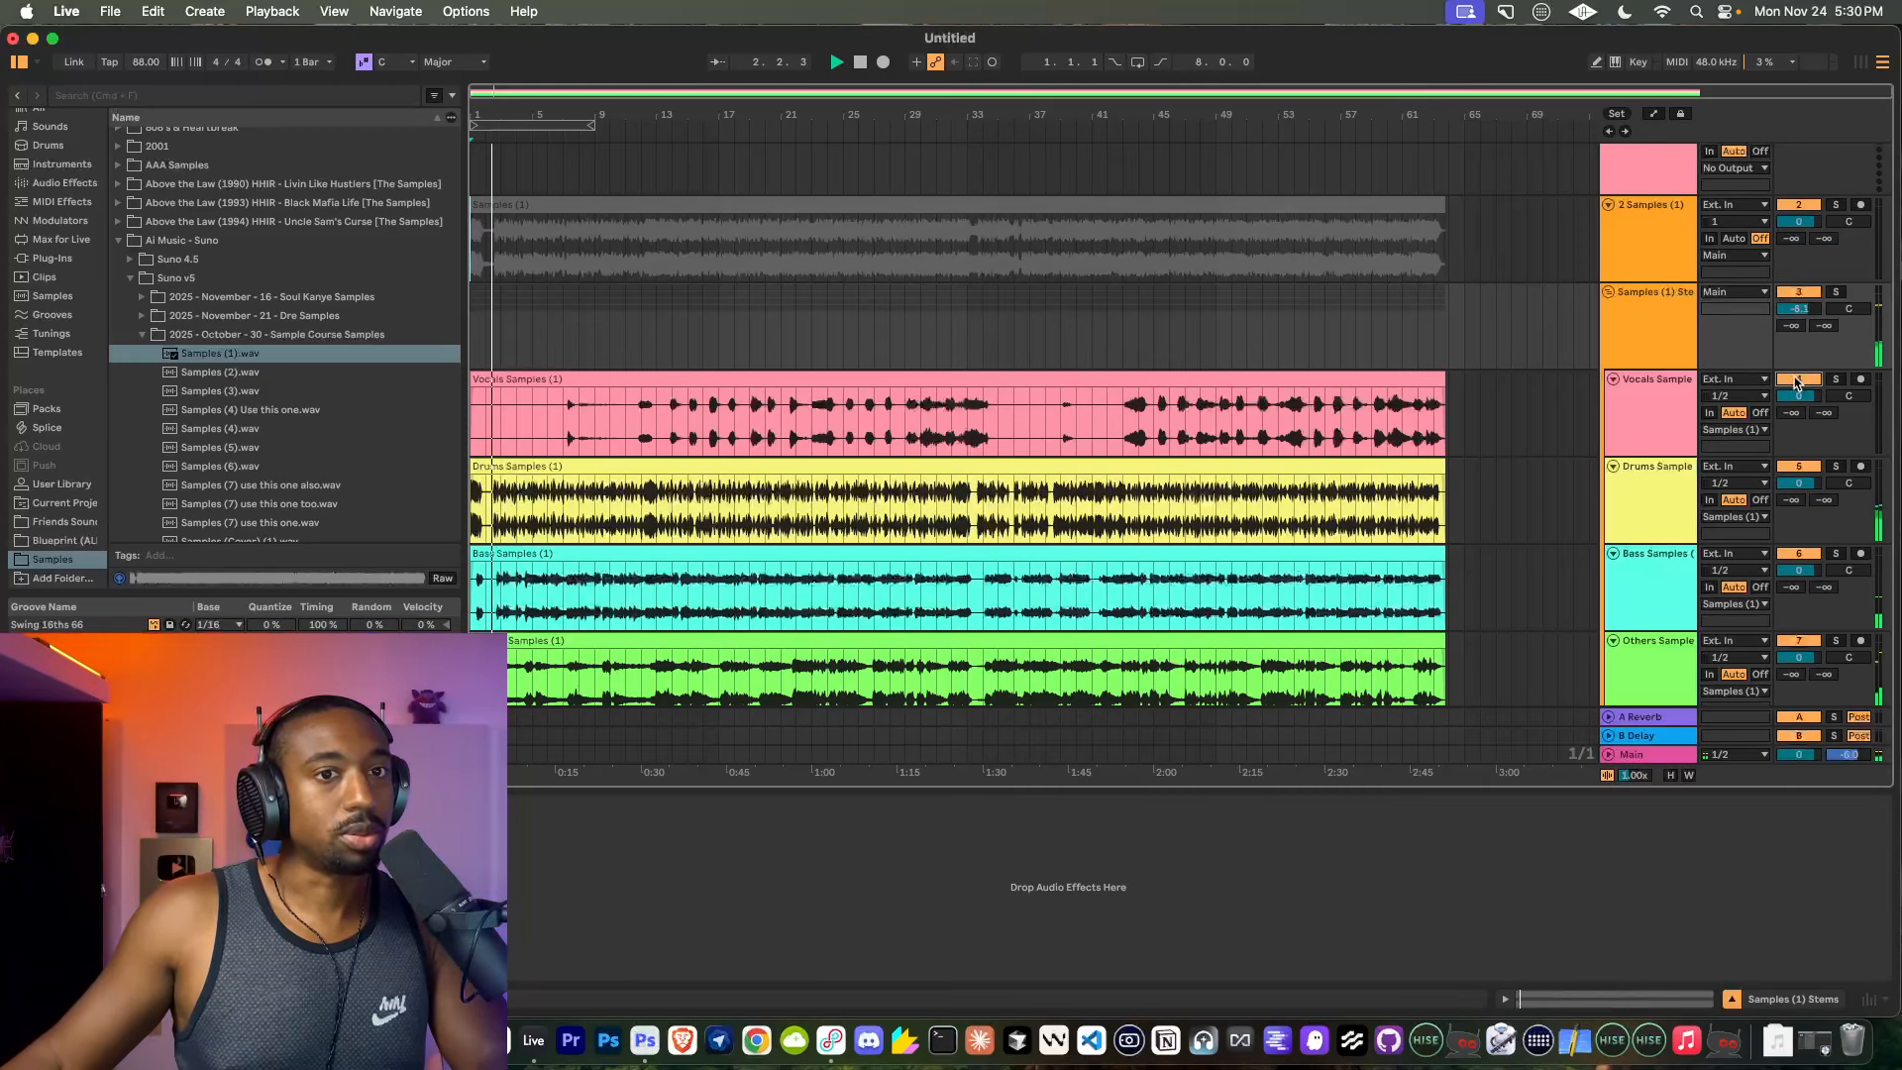
click(1801, 467)
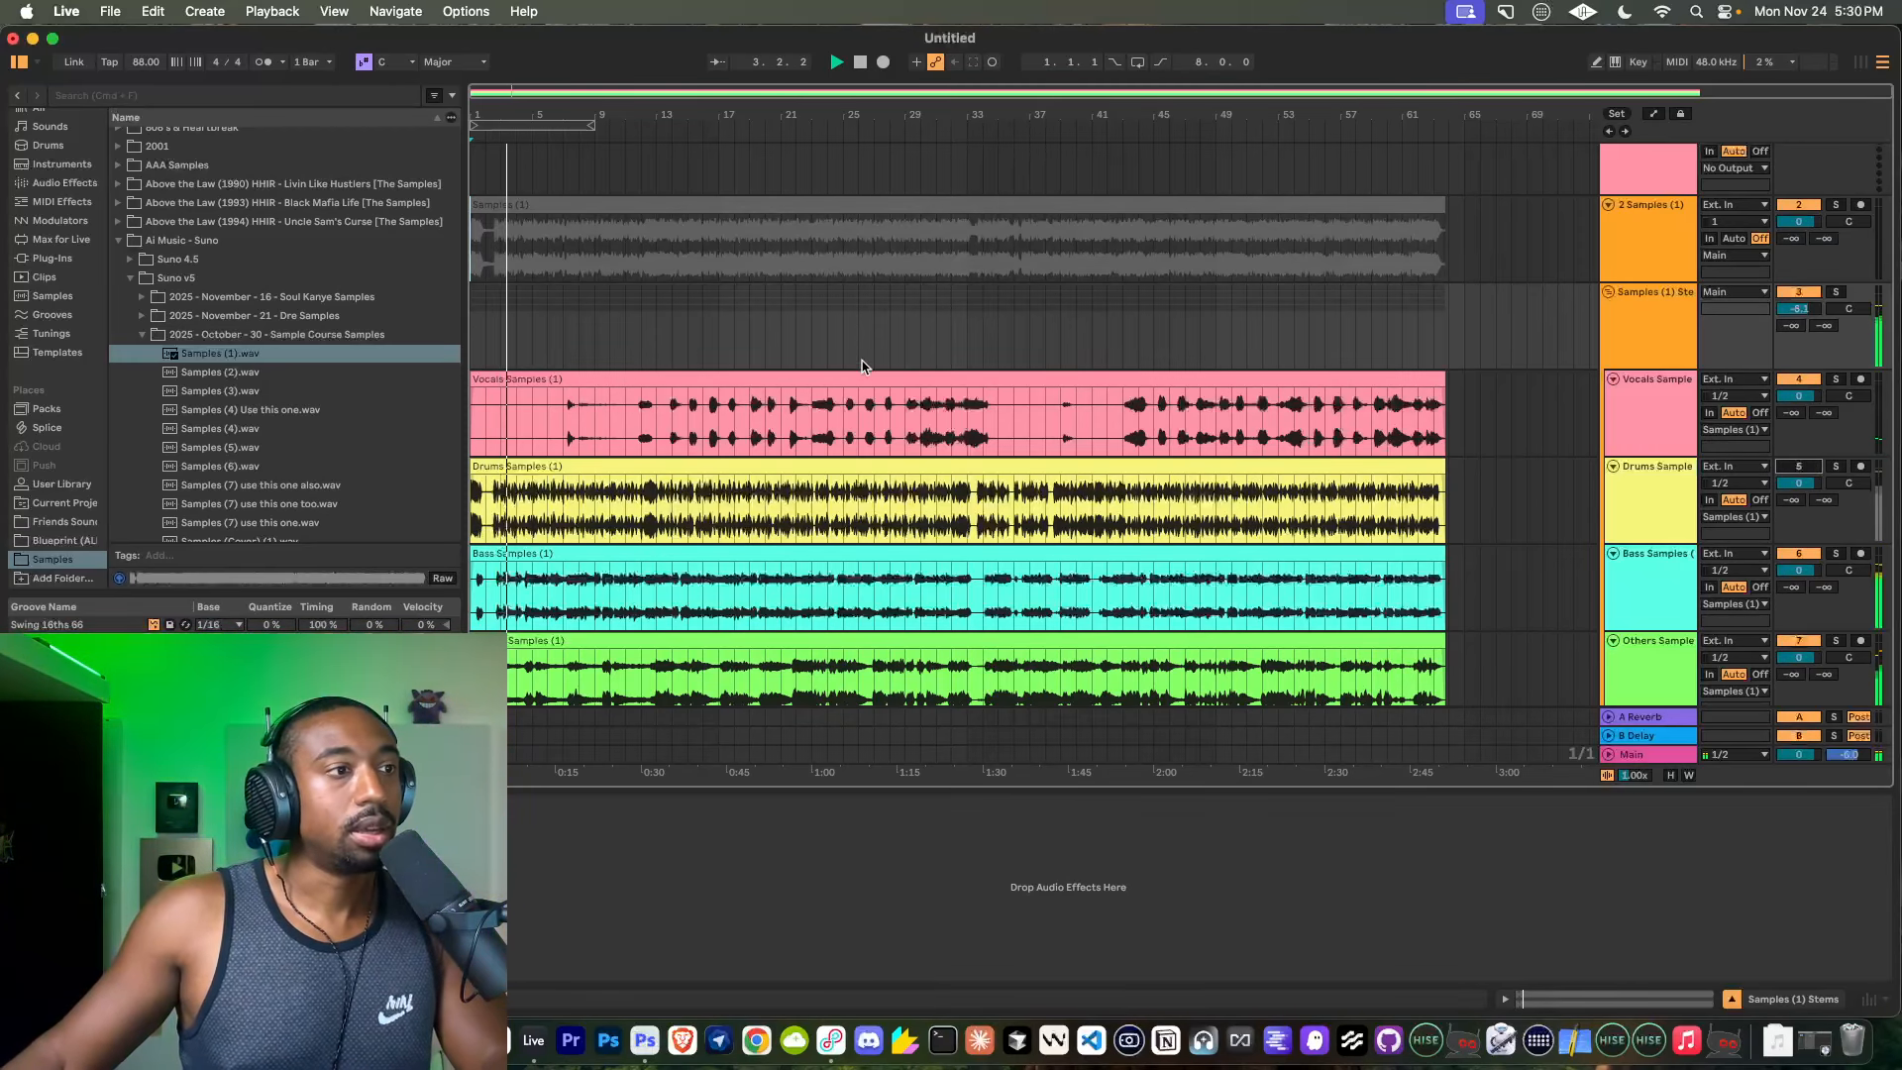
click(1811, 467)
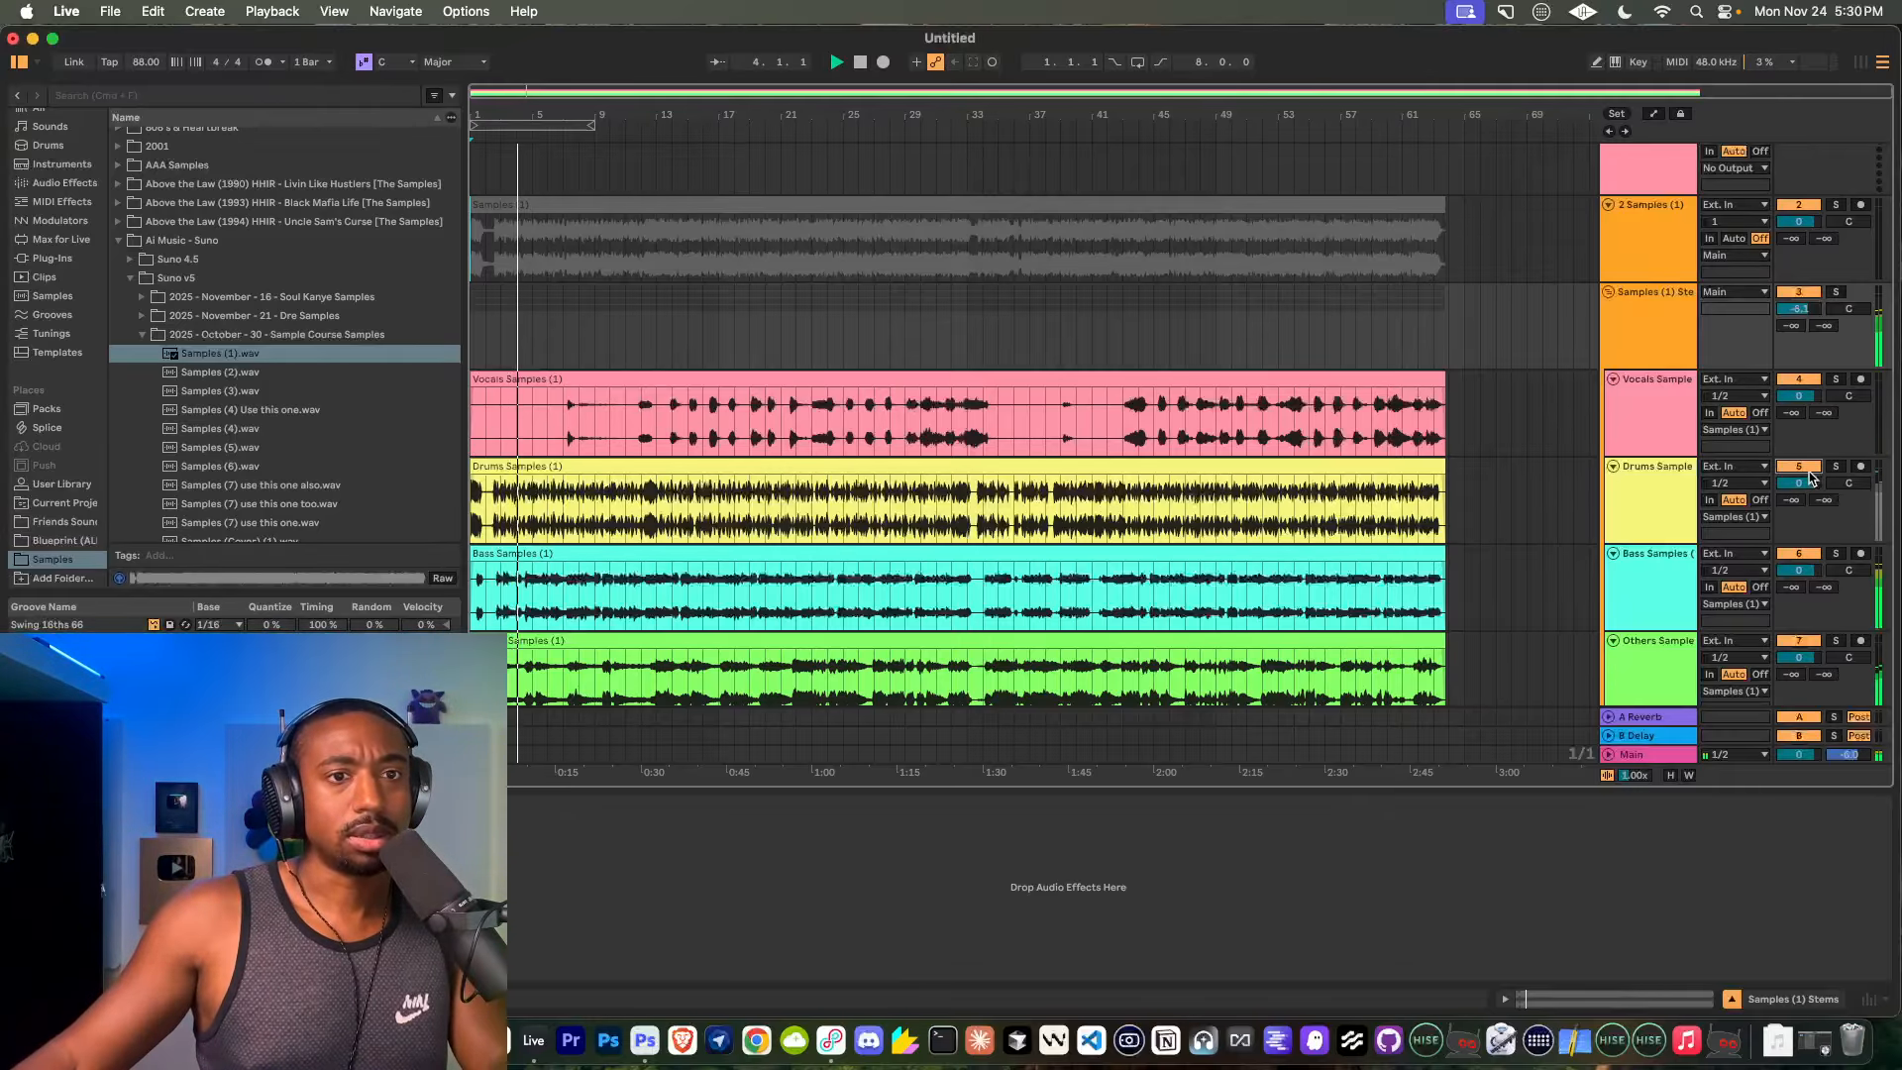
click(1799, 554)
click(1800, 555)
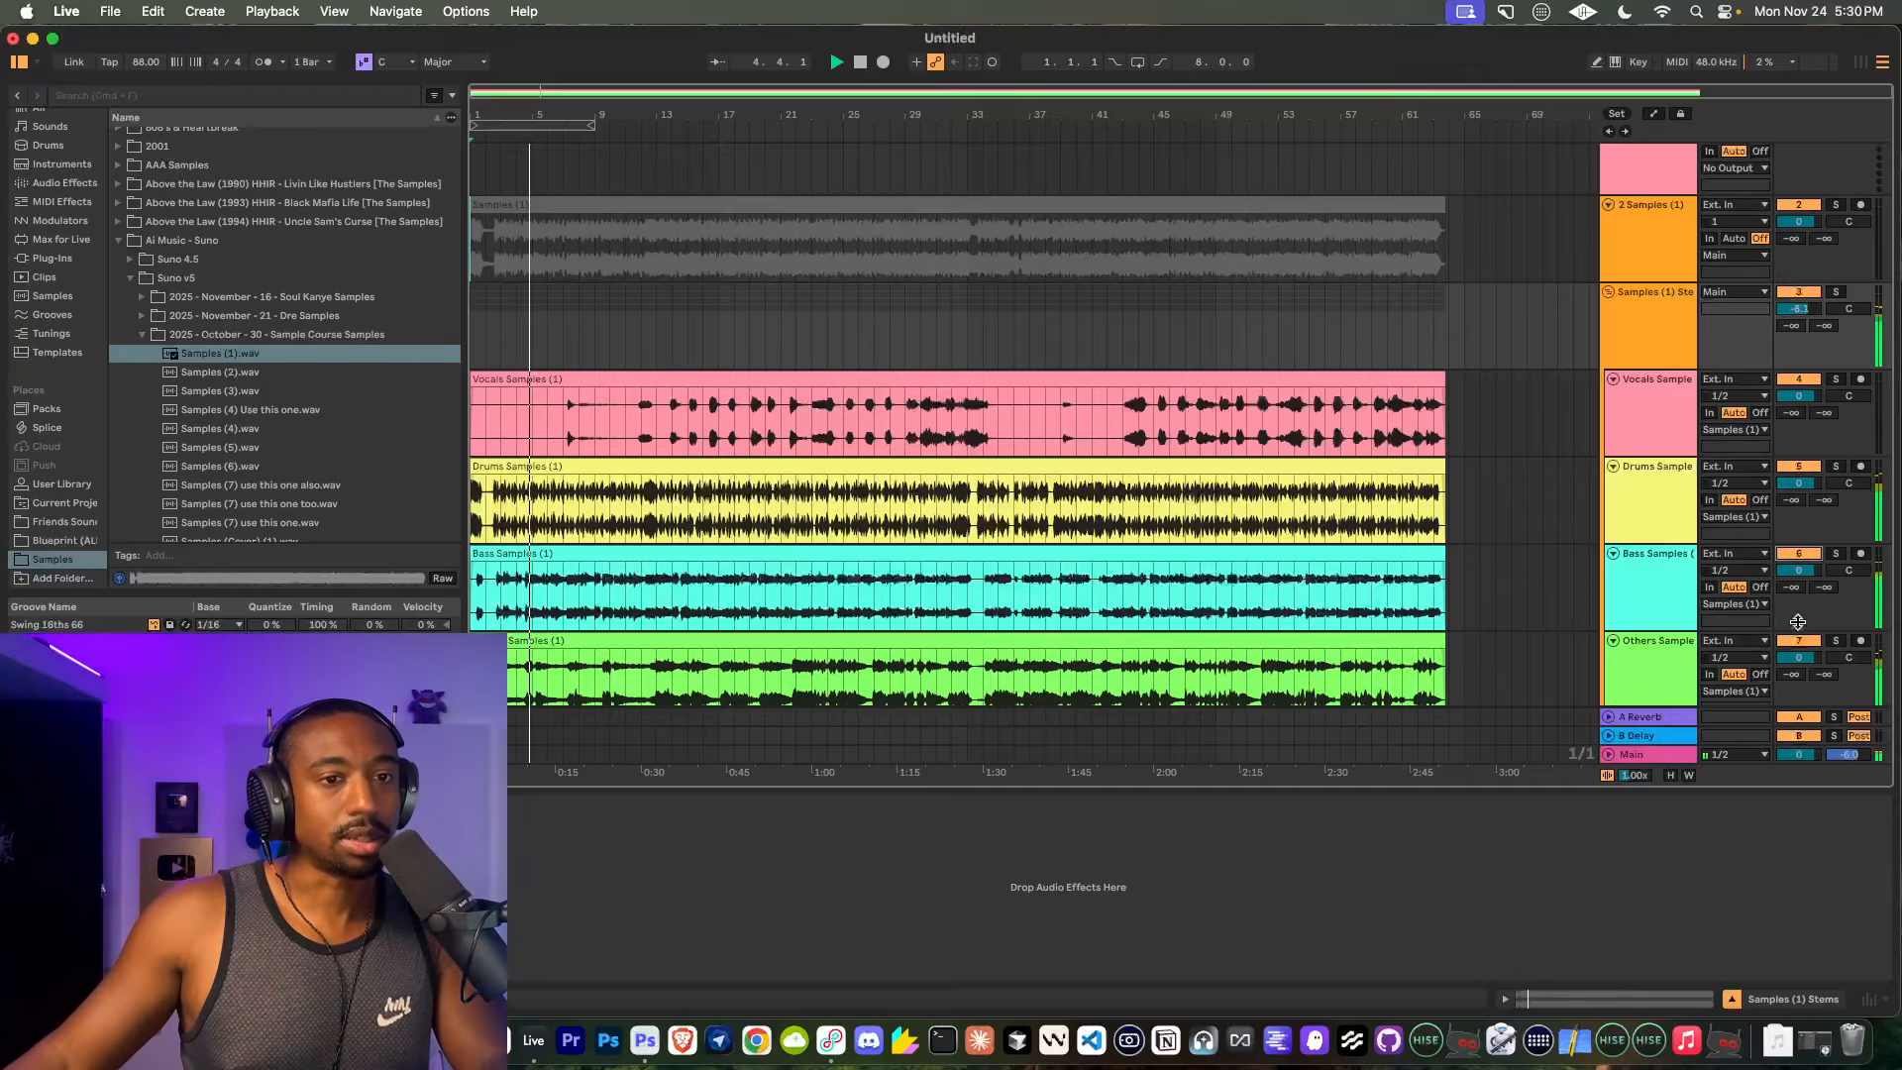
Mute the Others stem track and fold both the Others and Bass tracks.
click(1795, 642)
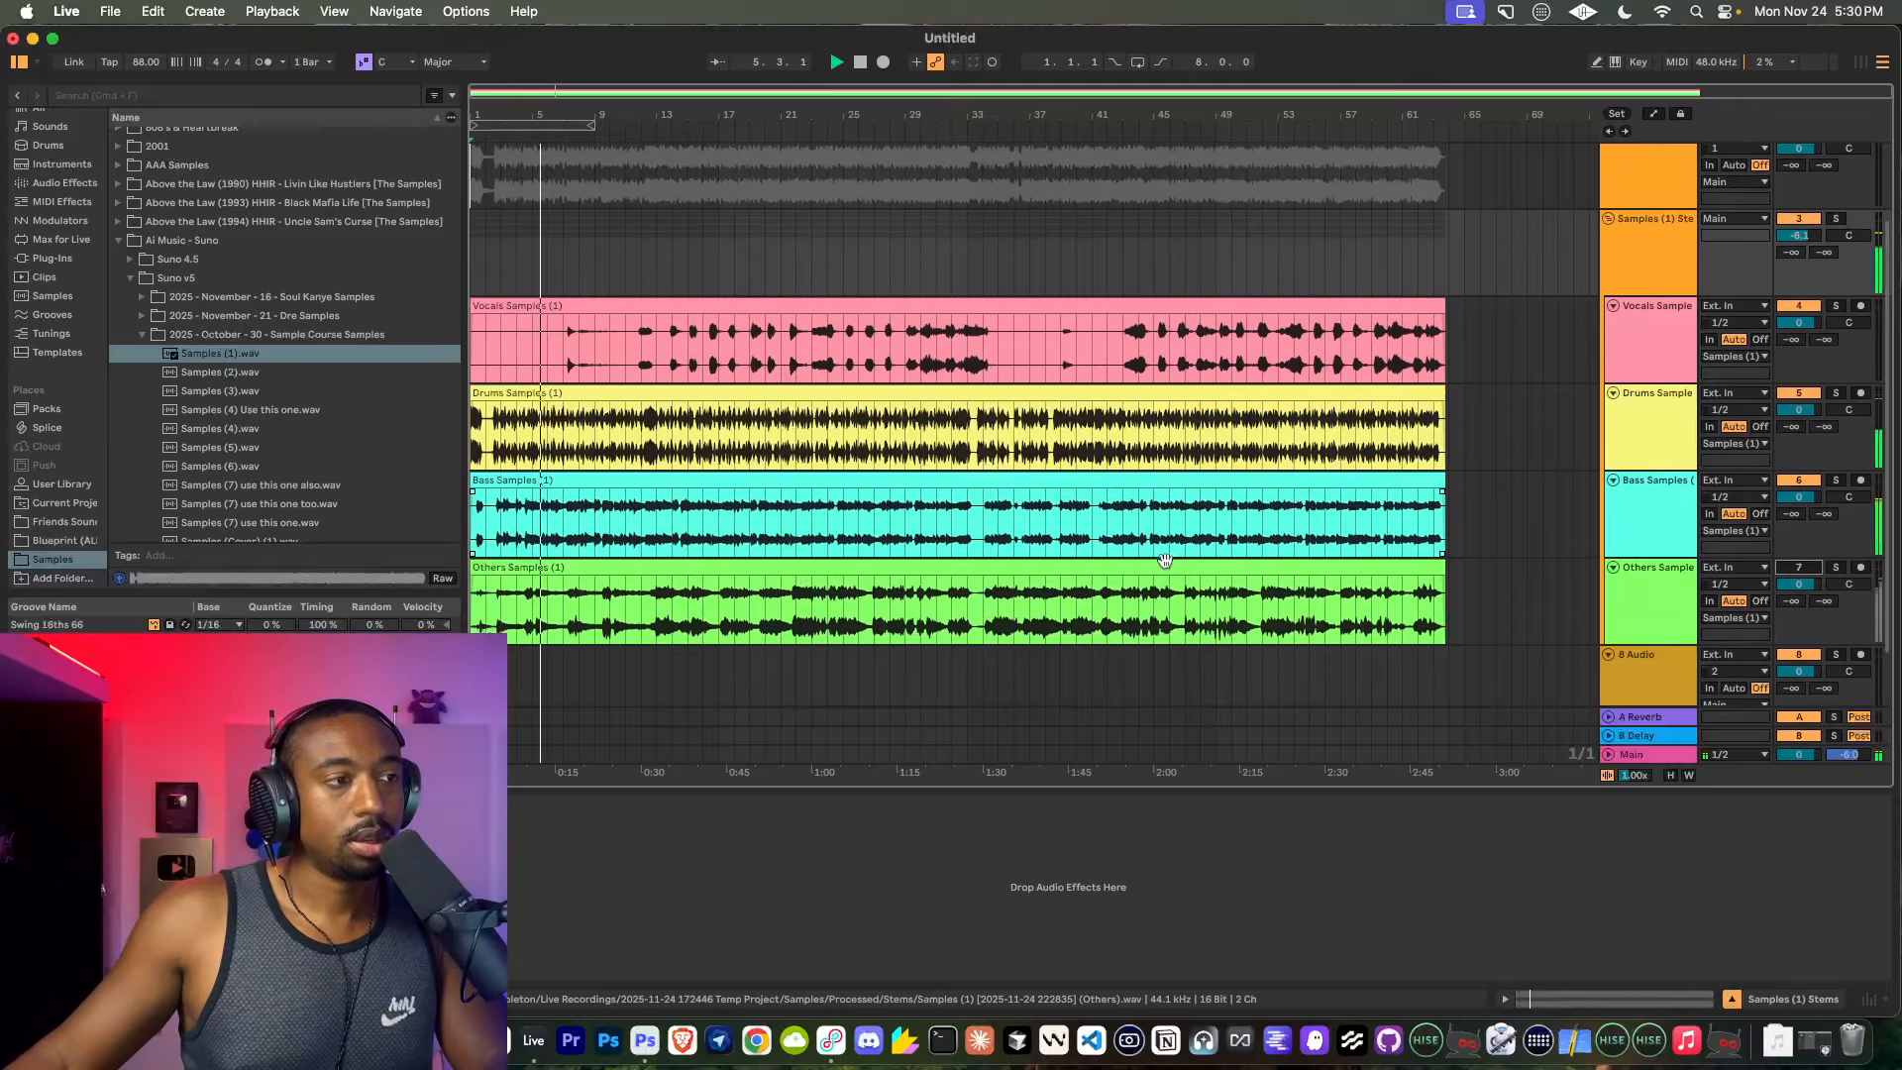
key(super+t)
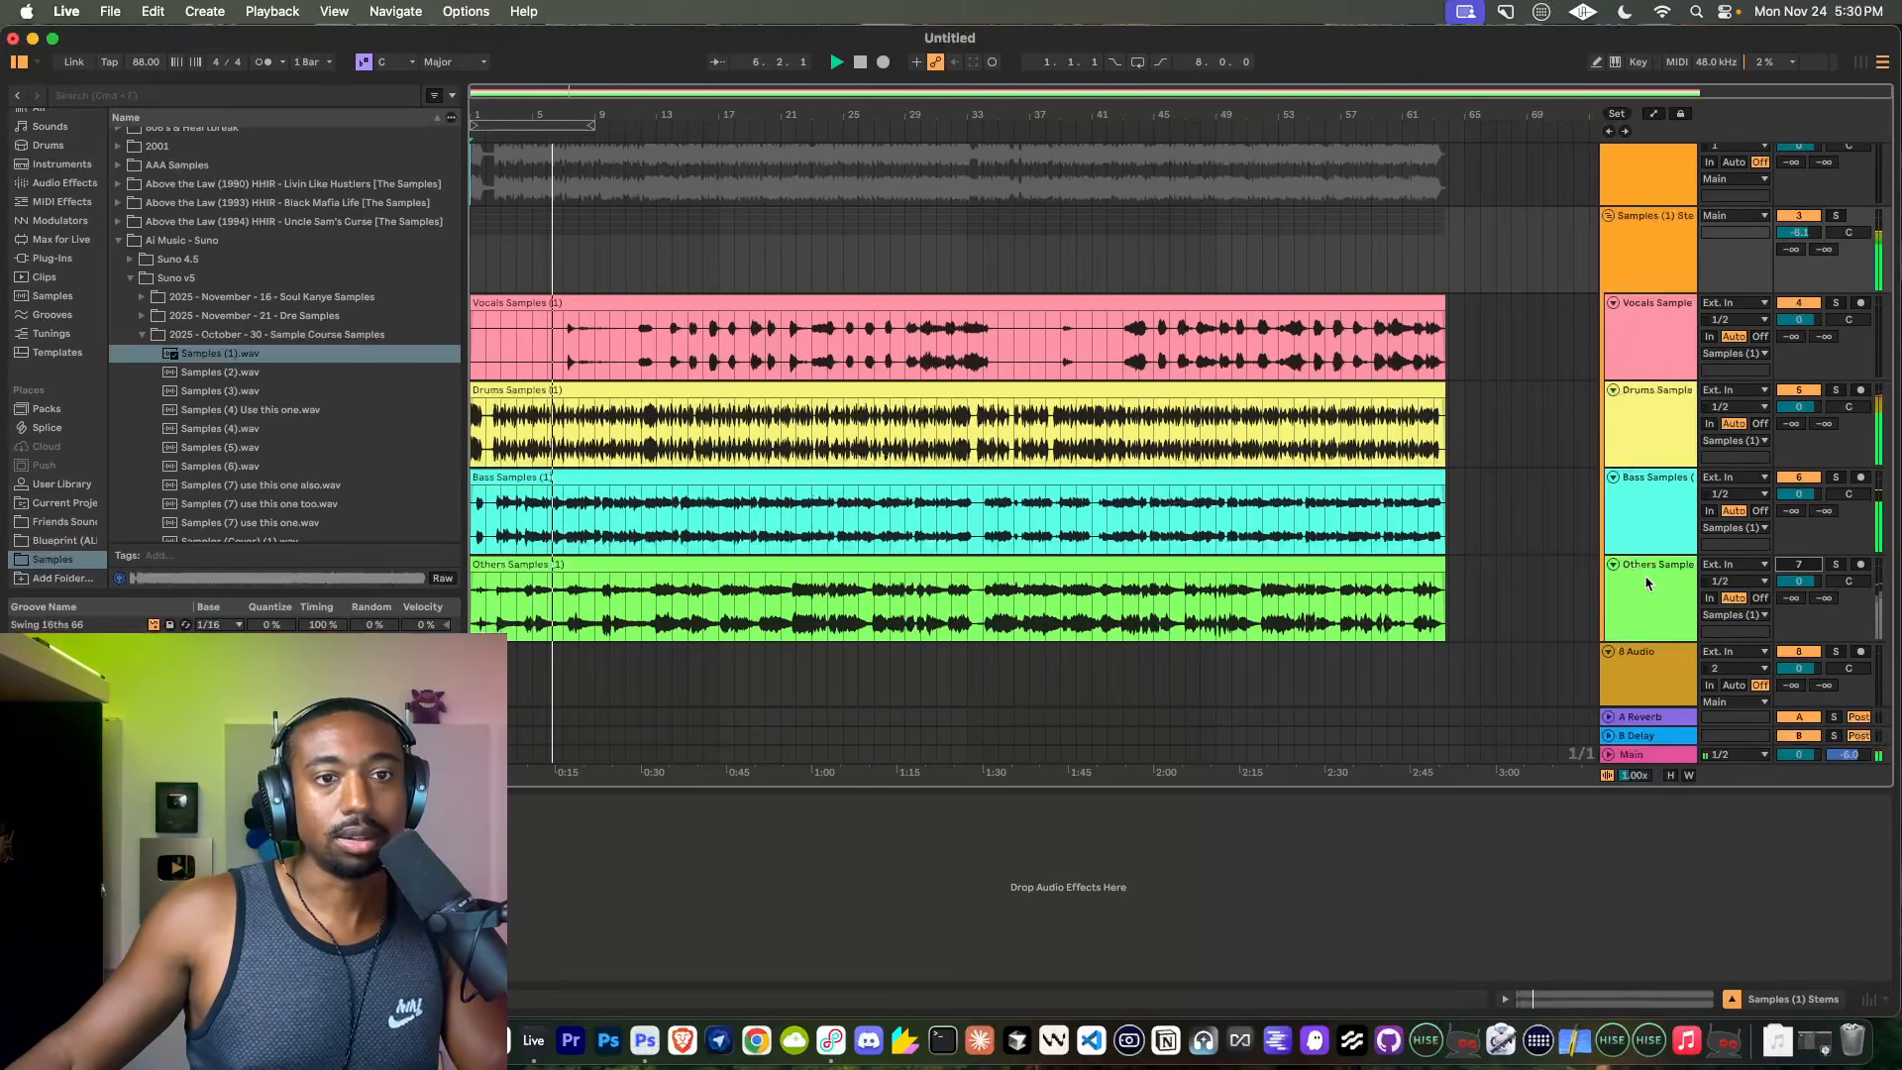
key(super+z)
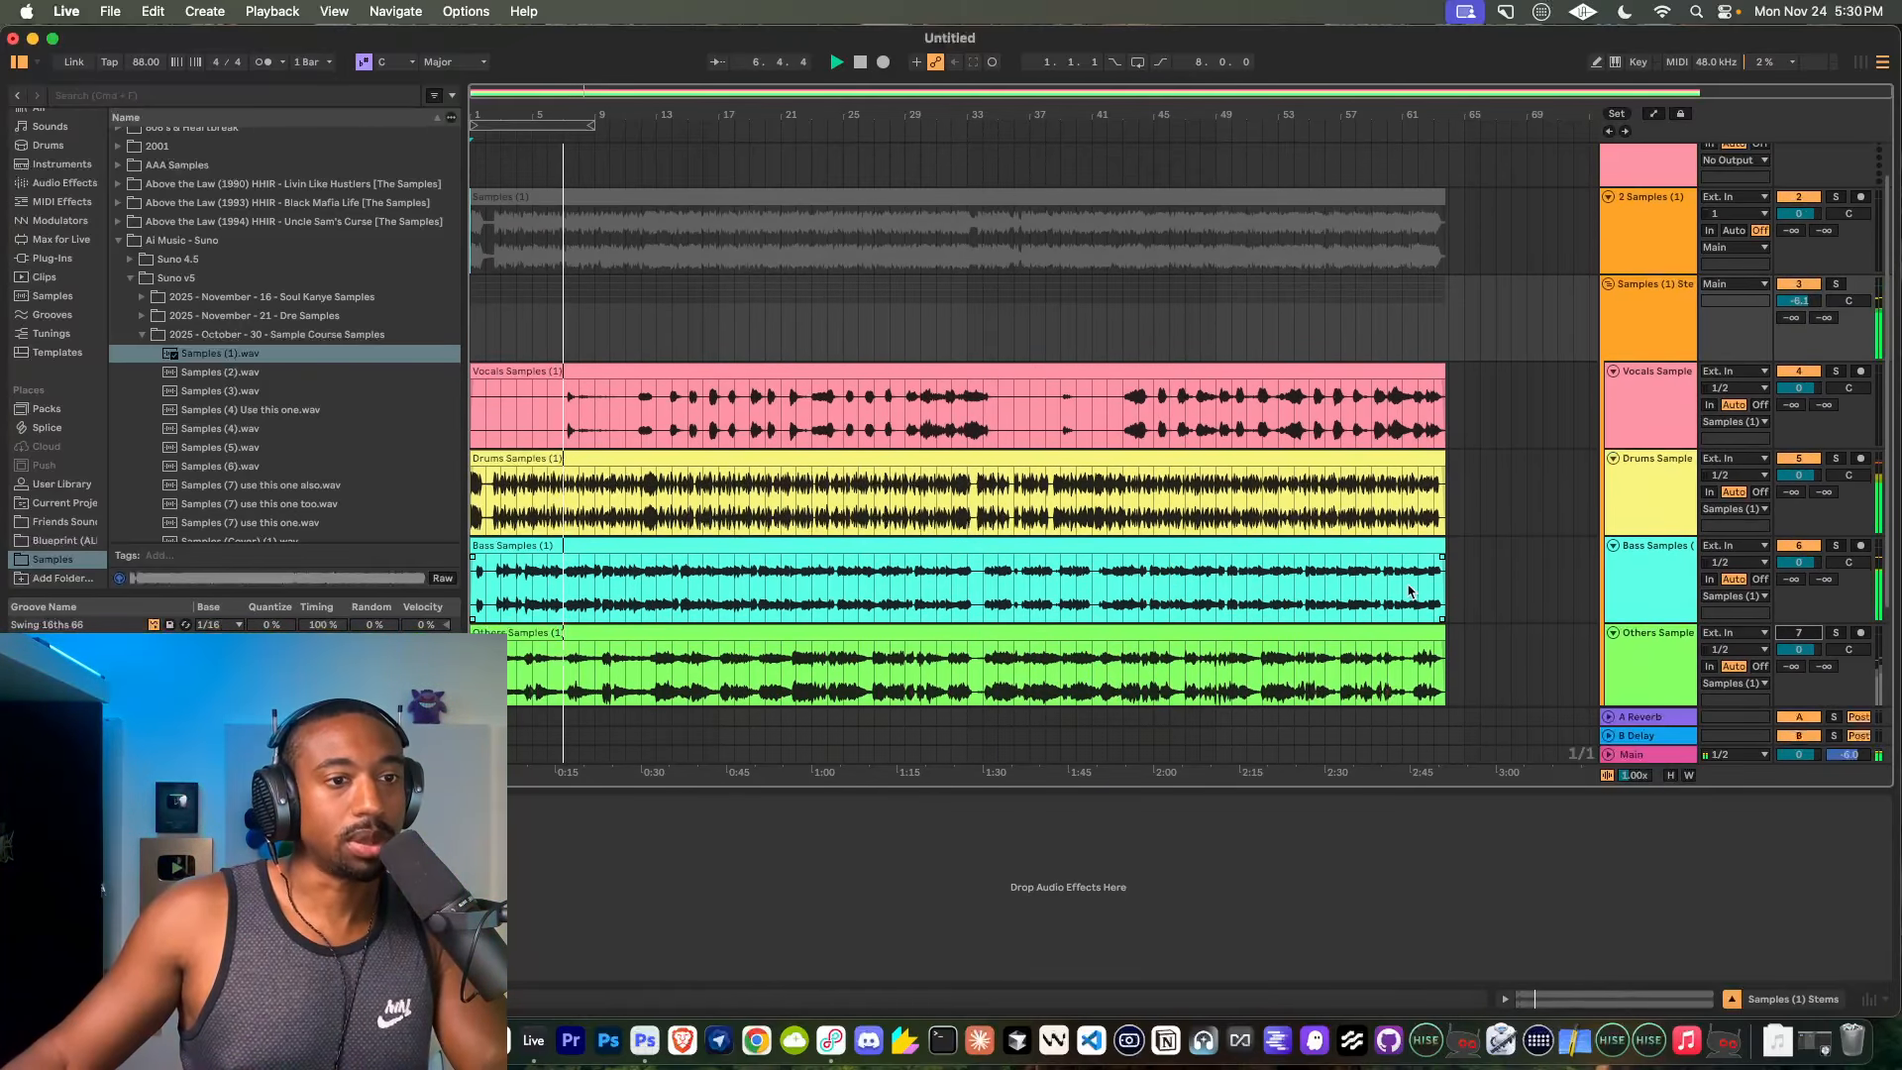
click(1612, 632)
click(1612, 546)
scroll(1647, 397, up, 2)
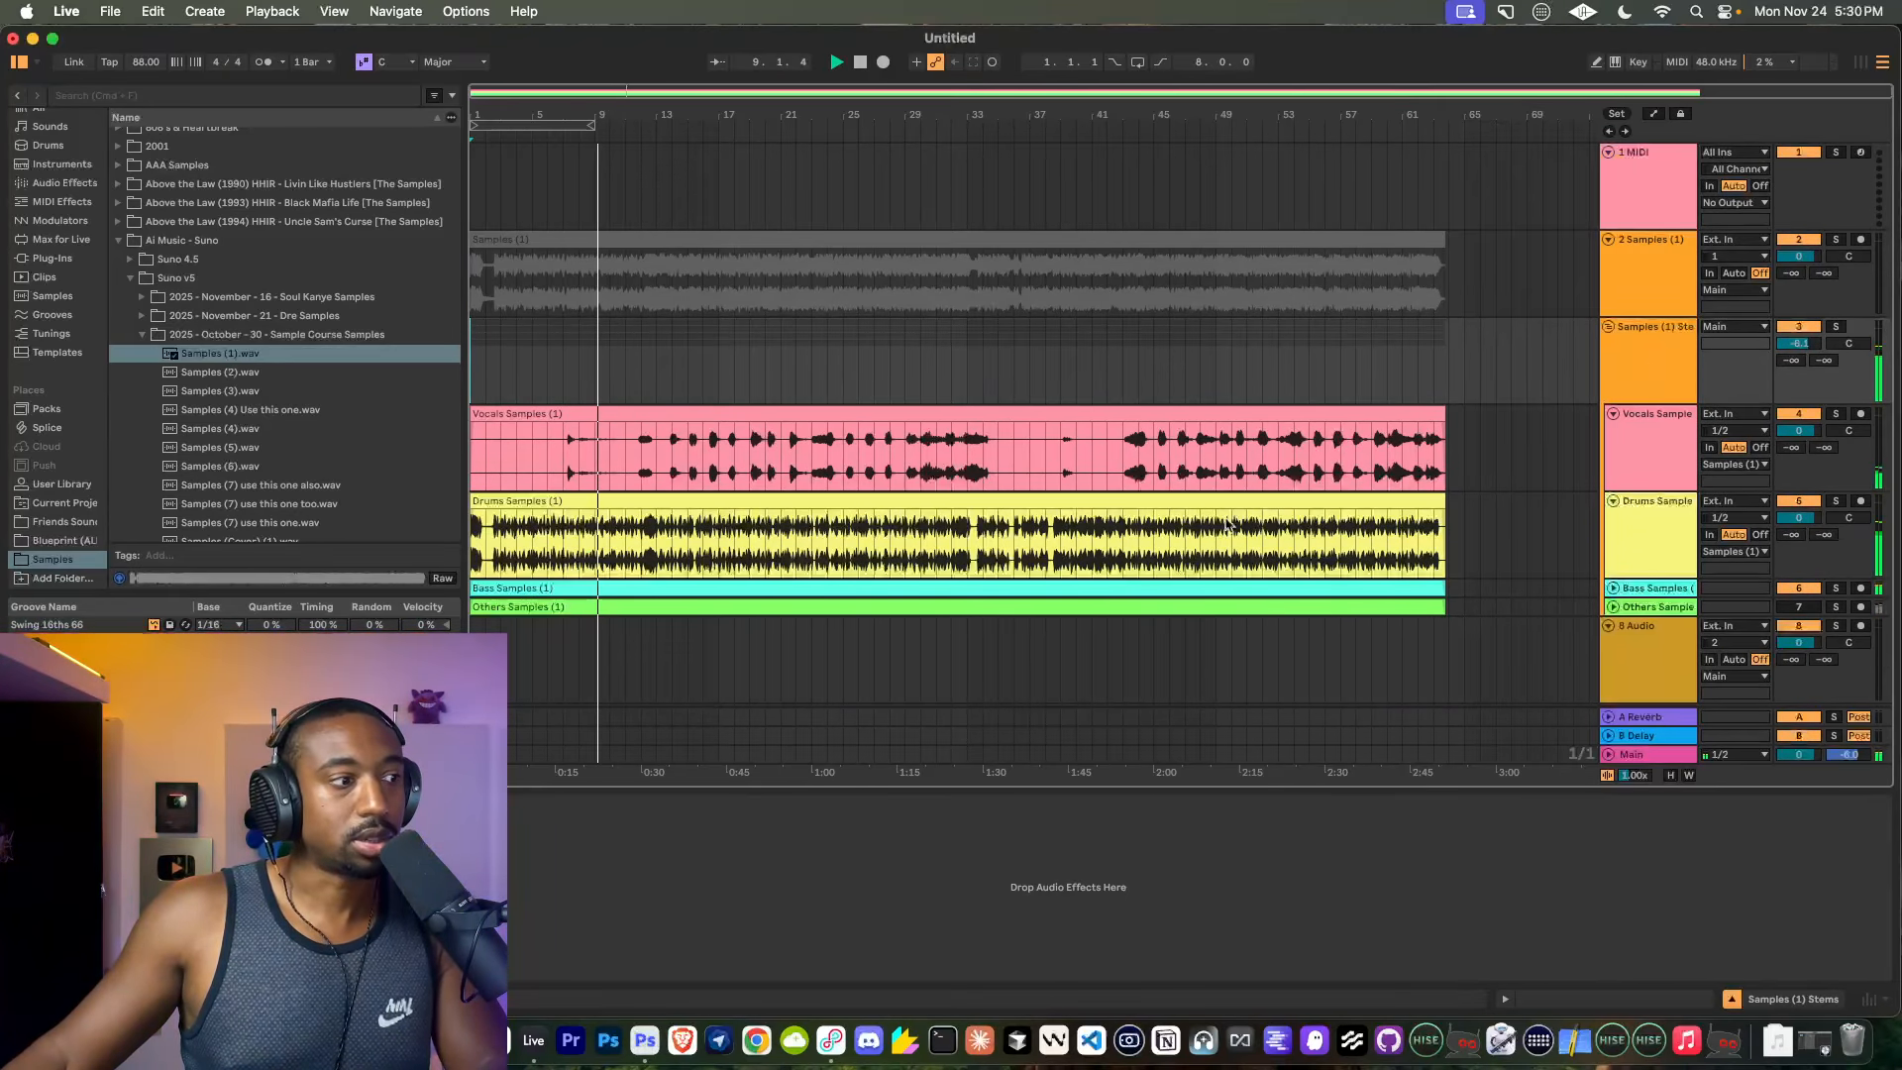
Add the Roar audio effect to the Samples (1) stems group with its shaper amount at 24%.
click(61, 182)
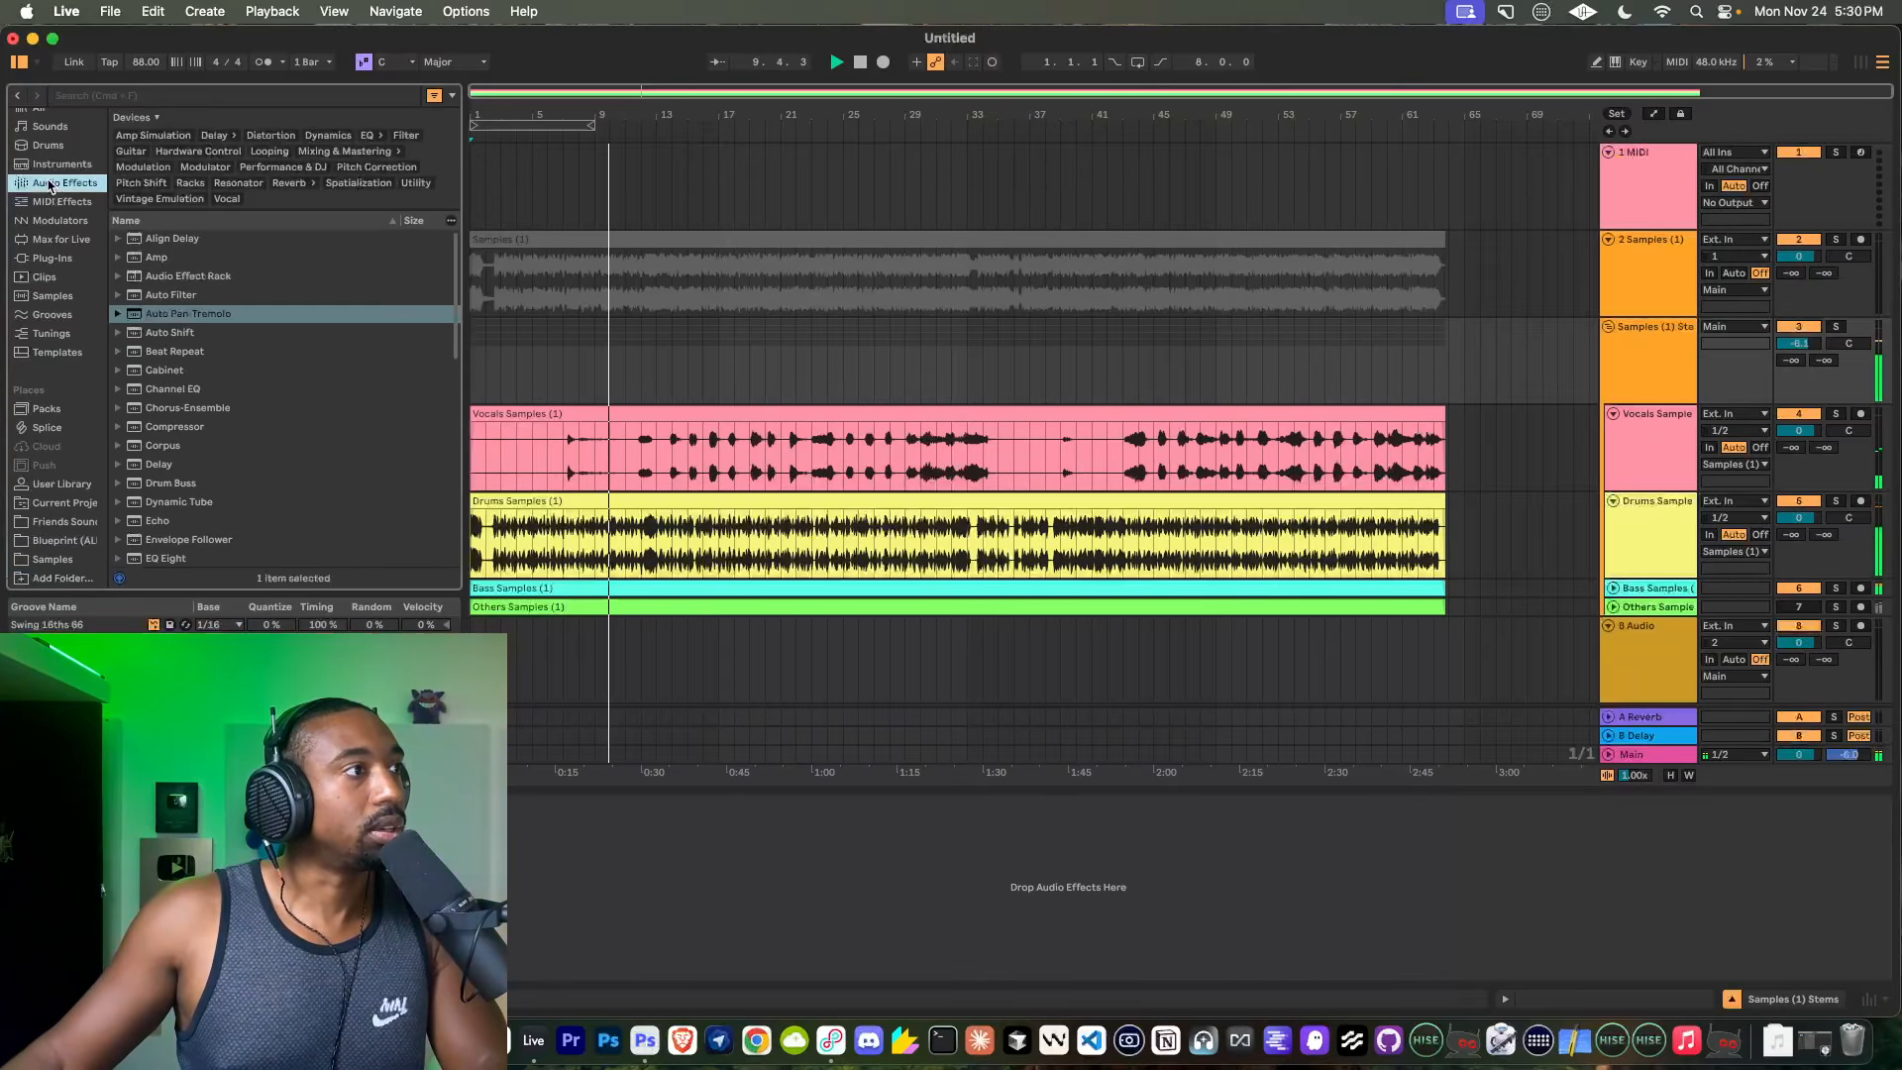
scroll(184, 381, down, 5)
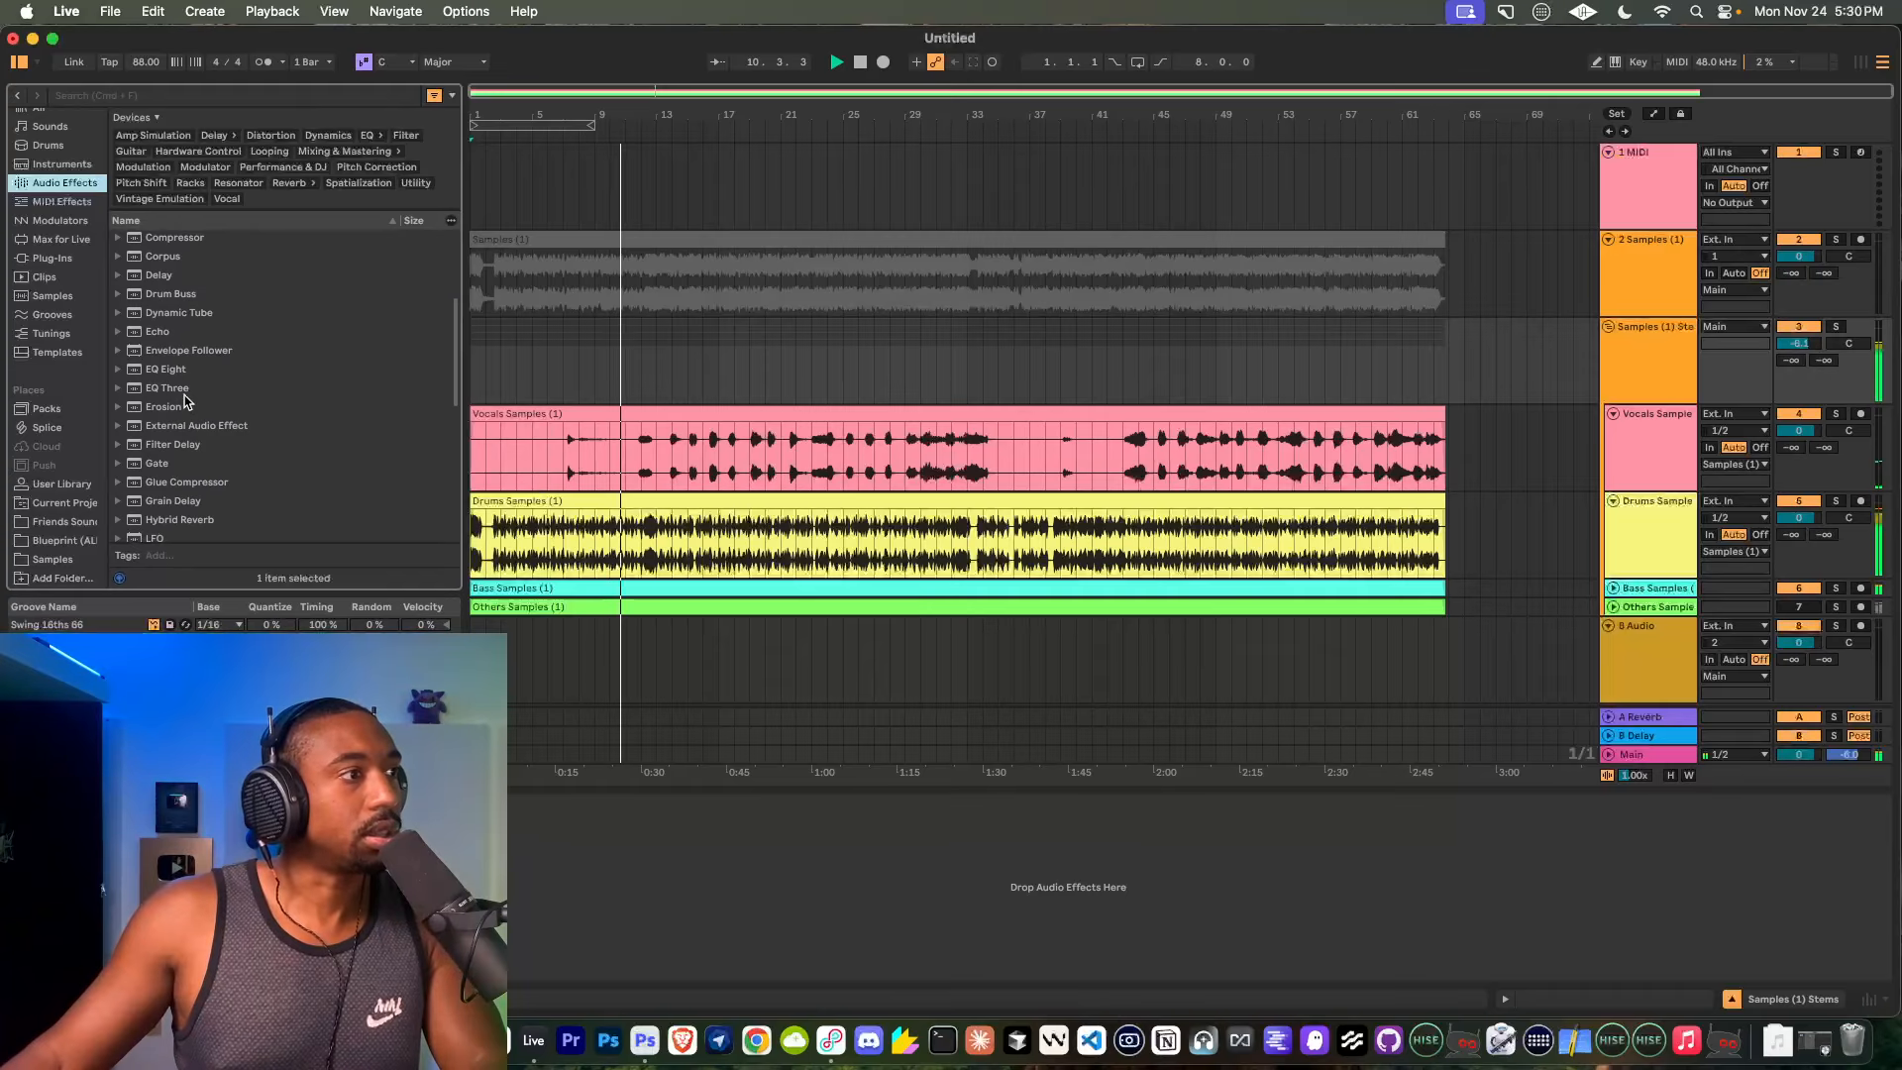
scroll(185, 392, down, 3)
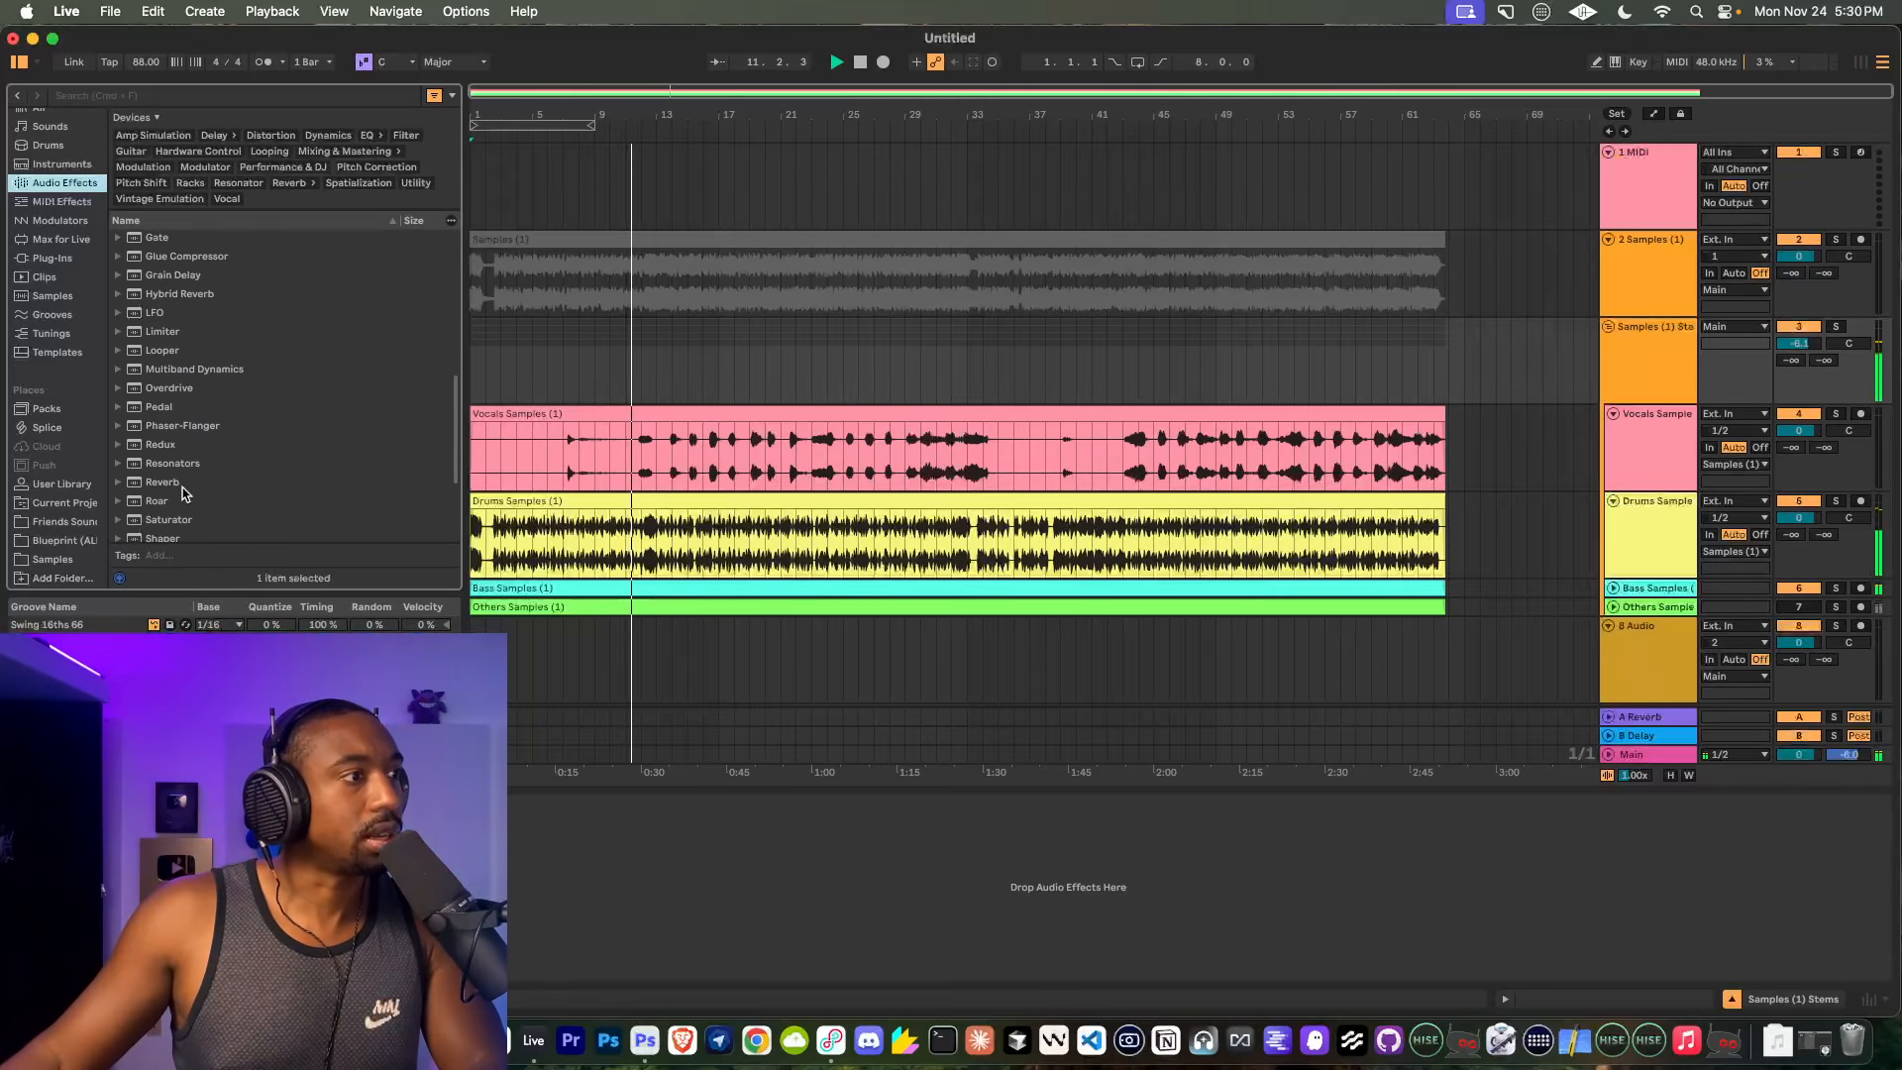
click(170, 501)
drag(171, 500, 542, 898)
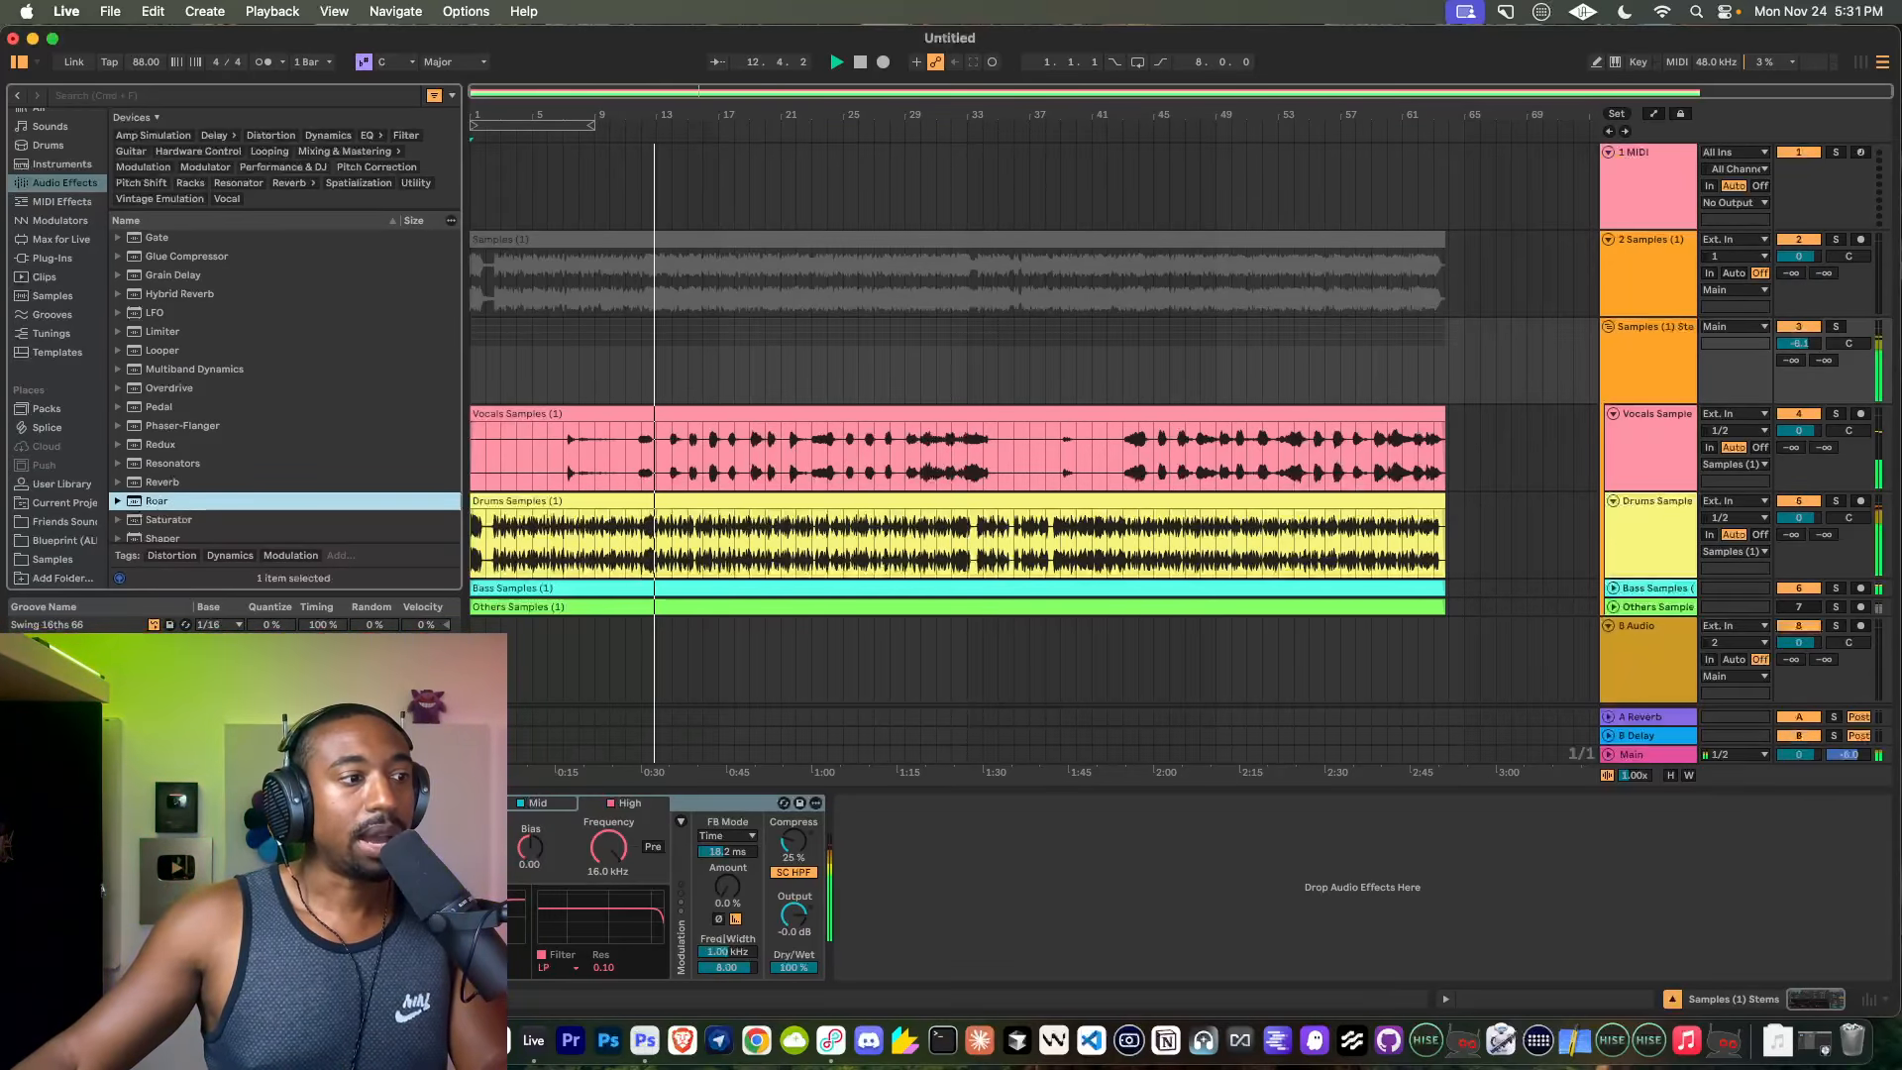
click(473, 848)
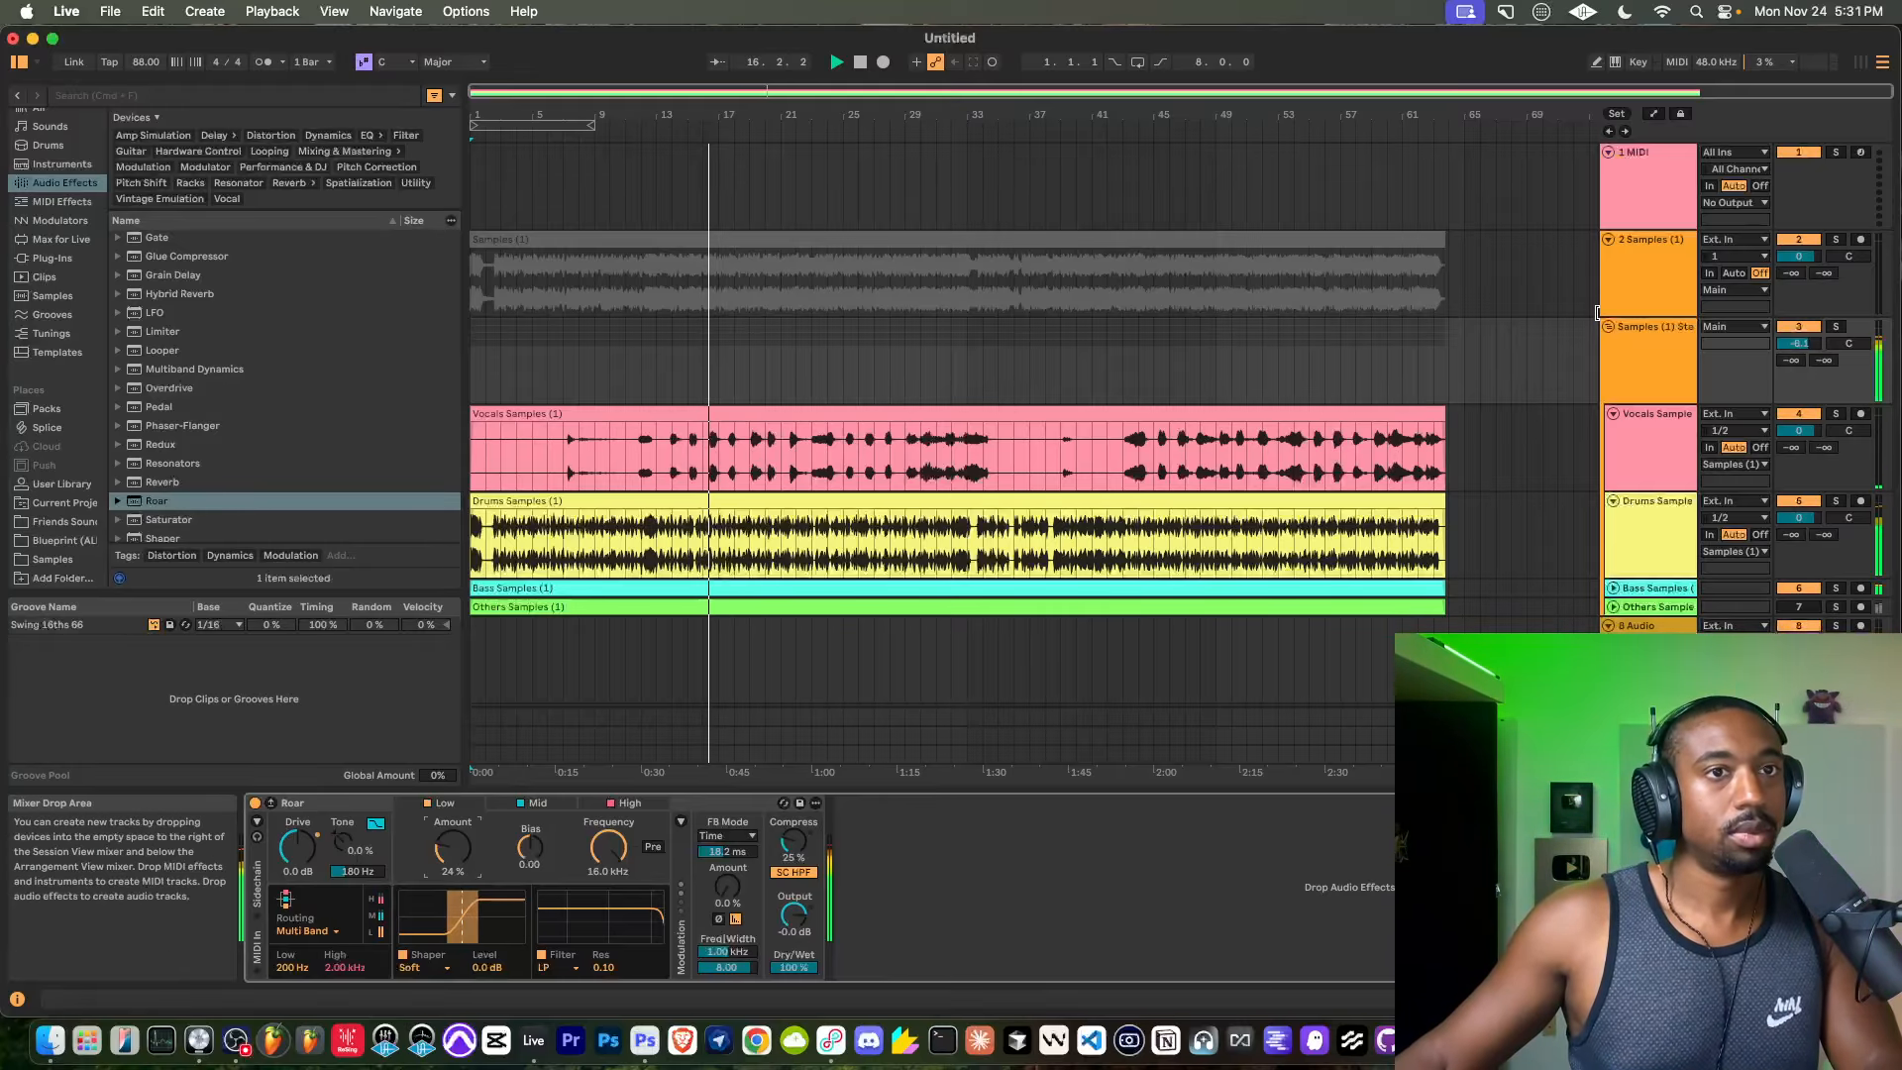
Load the E-Piano MKI Dirty electric piano preset onto the empty MIDI track.
click(1644, 196)
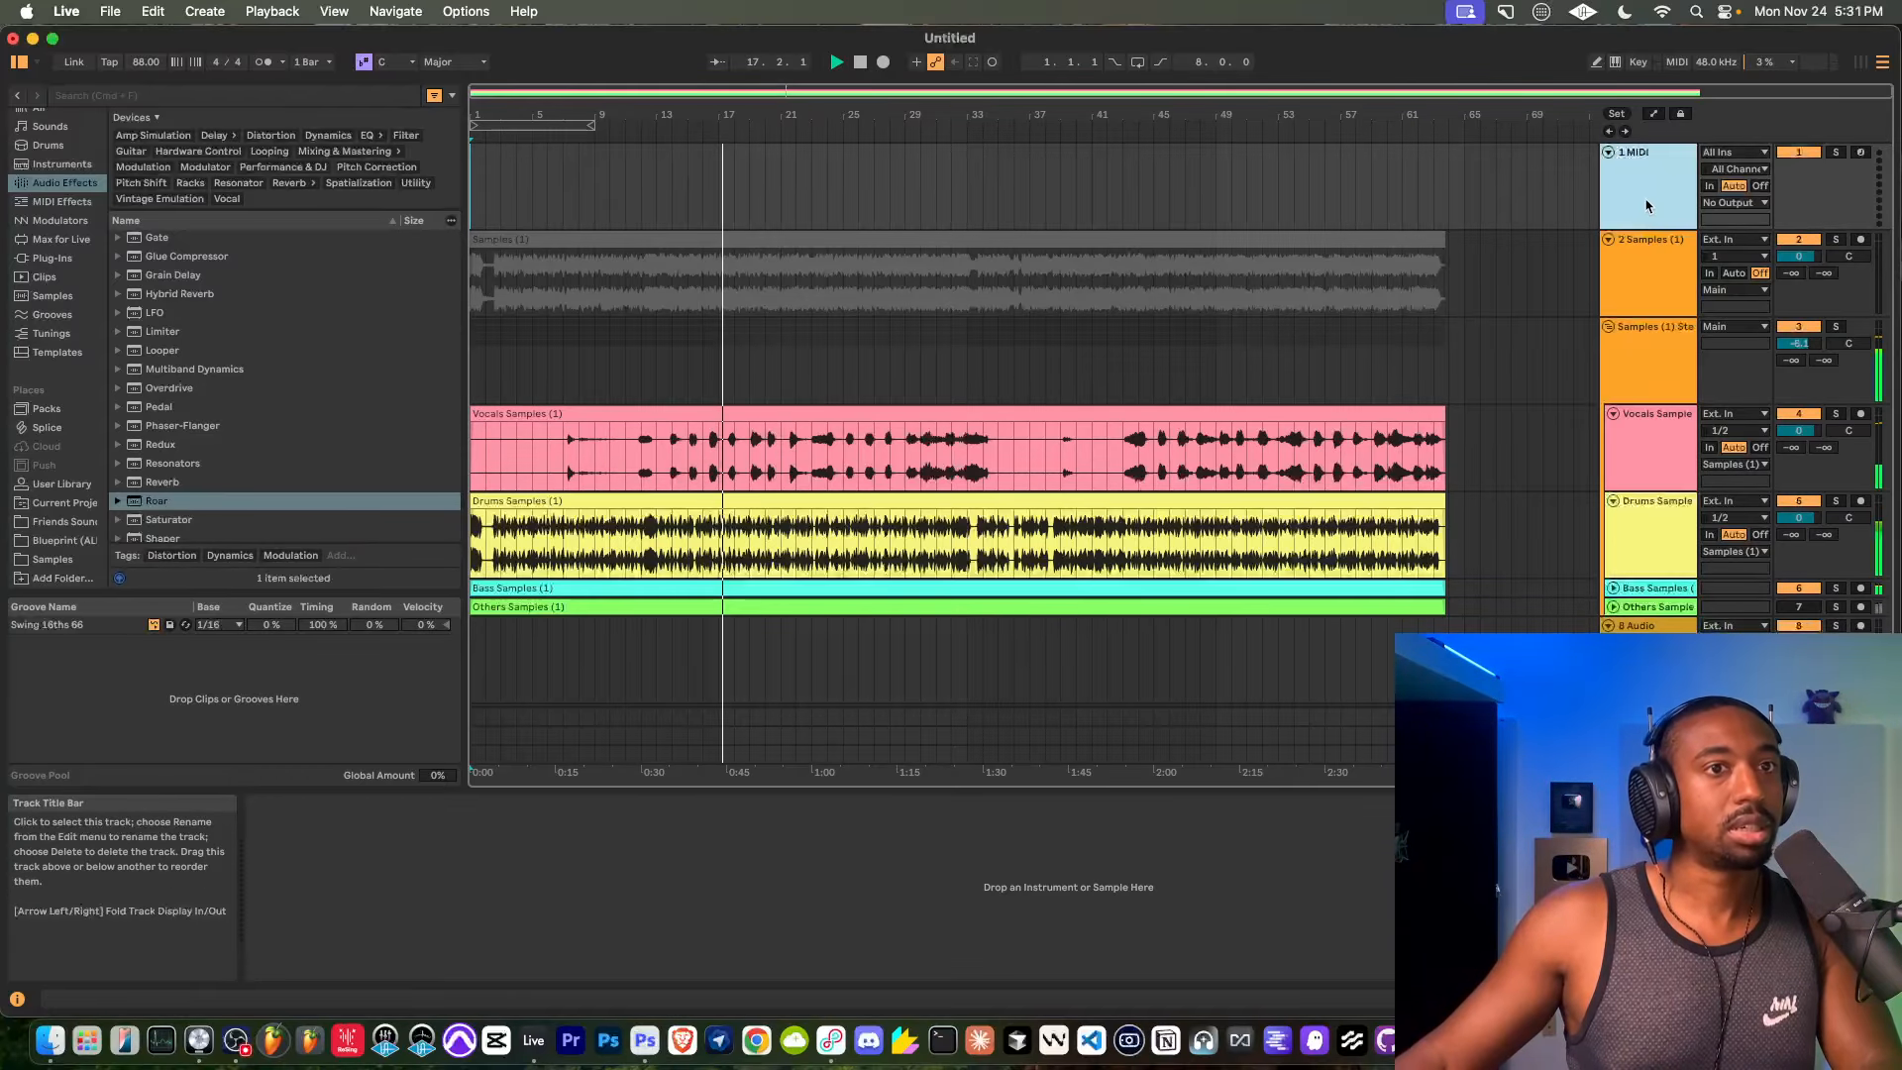
scroll(64, 233, up, 2)
click(63, 234)
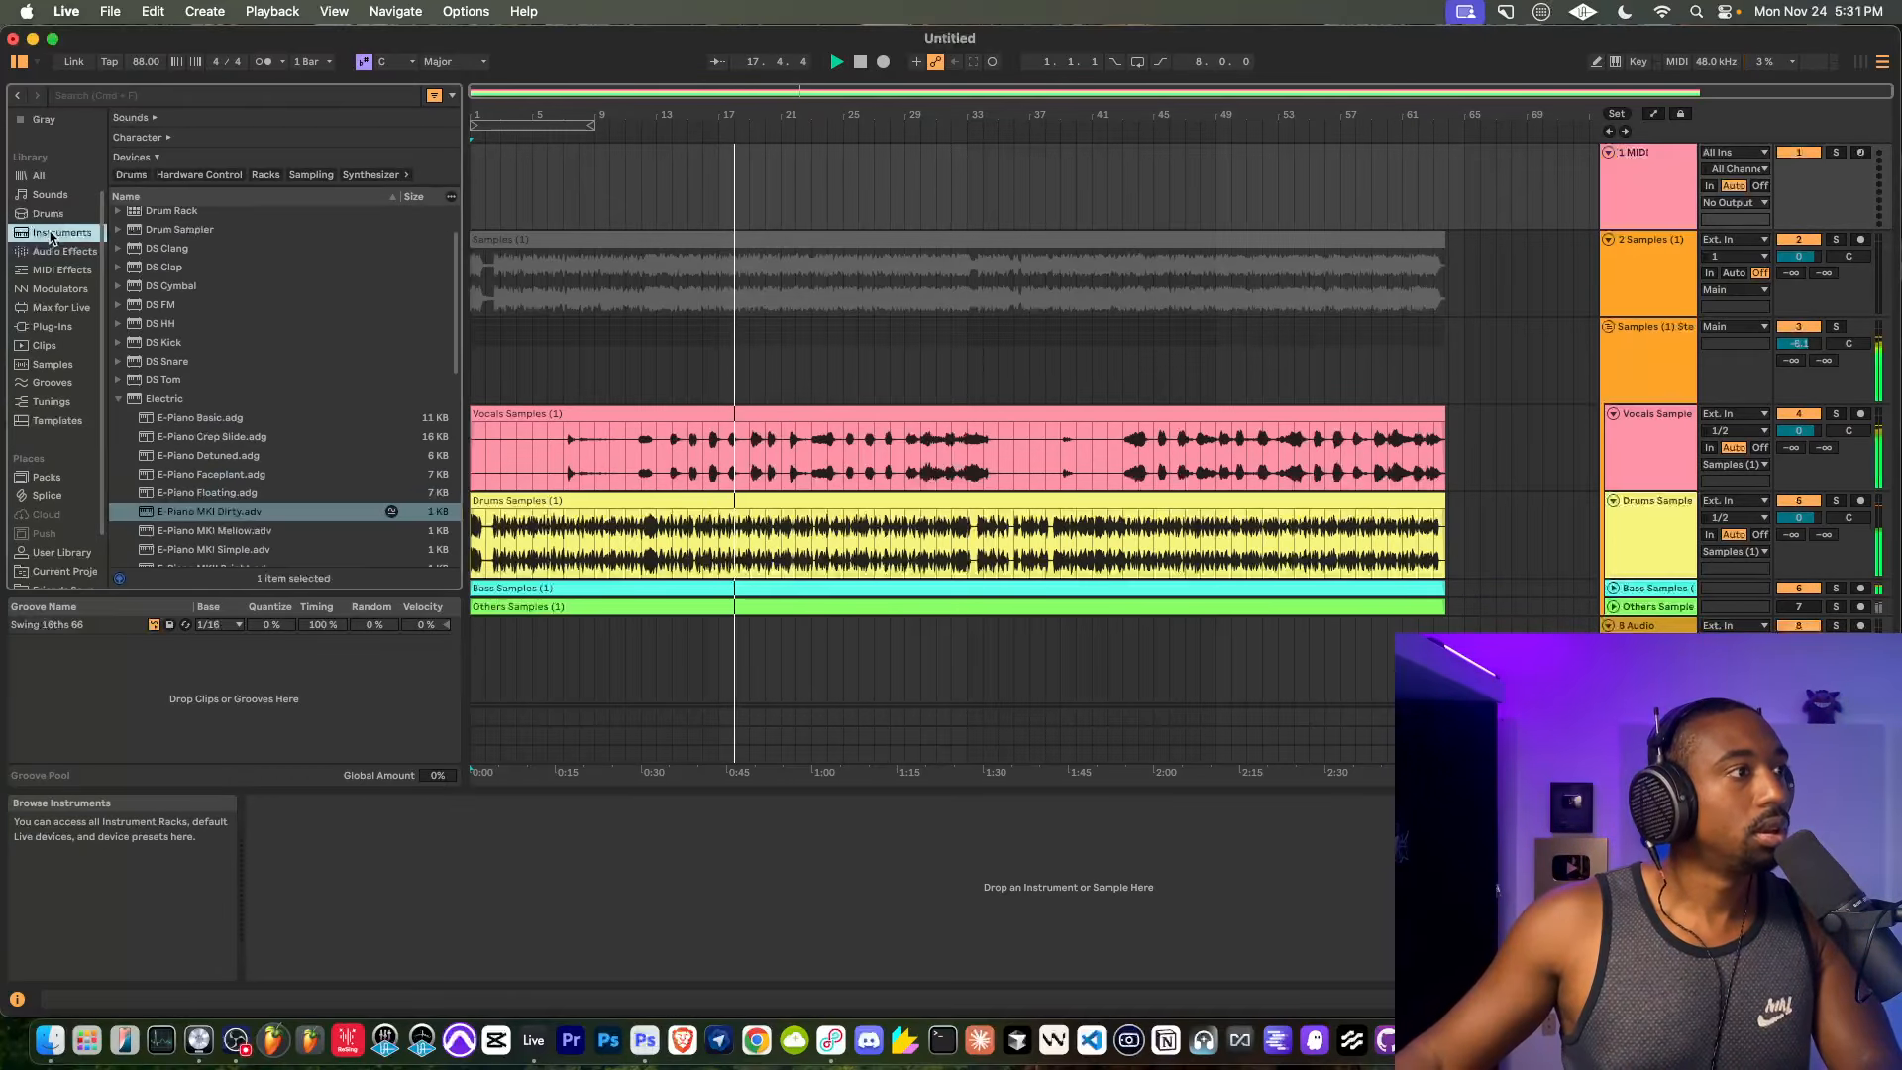
double_click(203, 503)
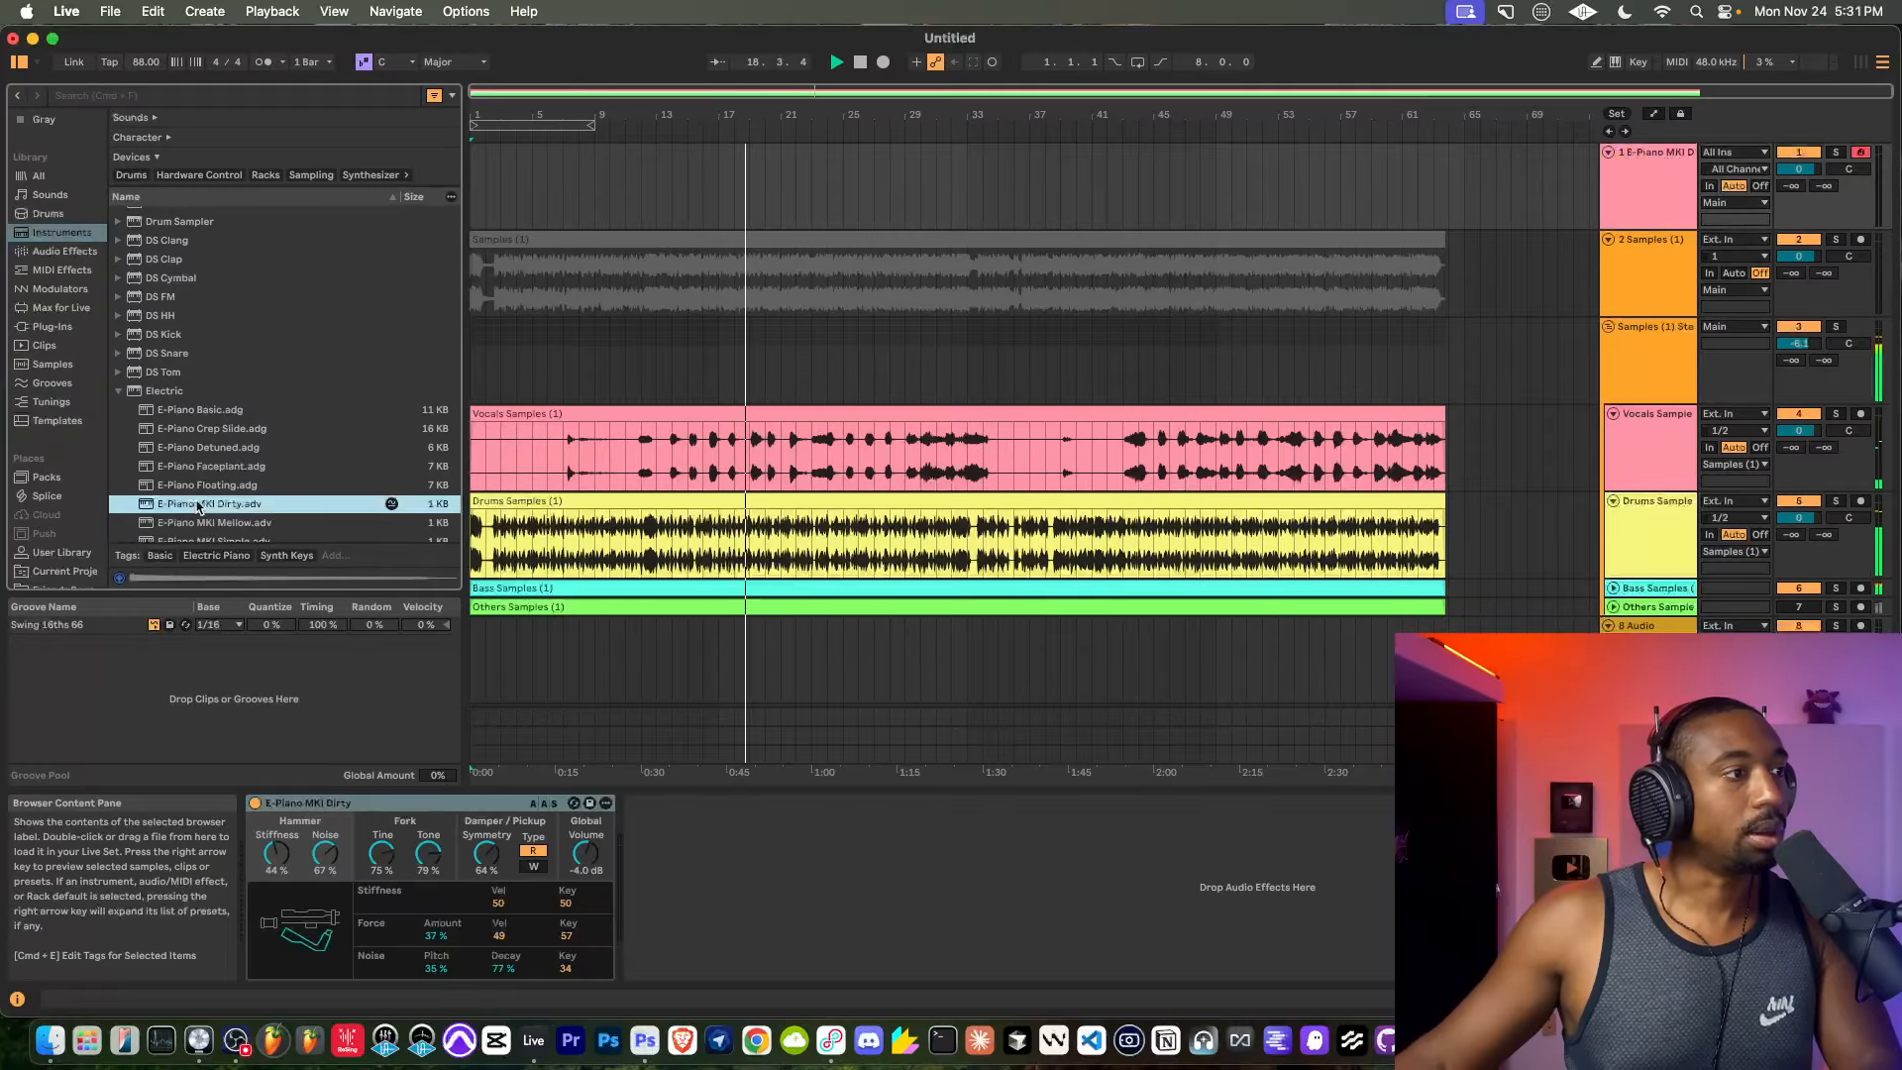
Add the Auto Pan-Tremolo audio effect after the electric piano.
click(64, 251)
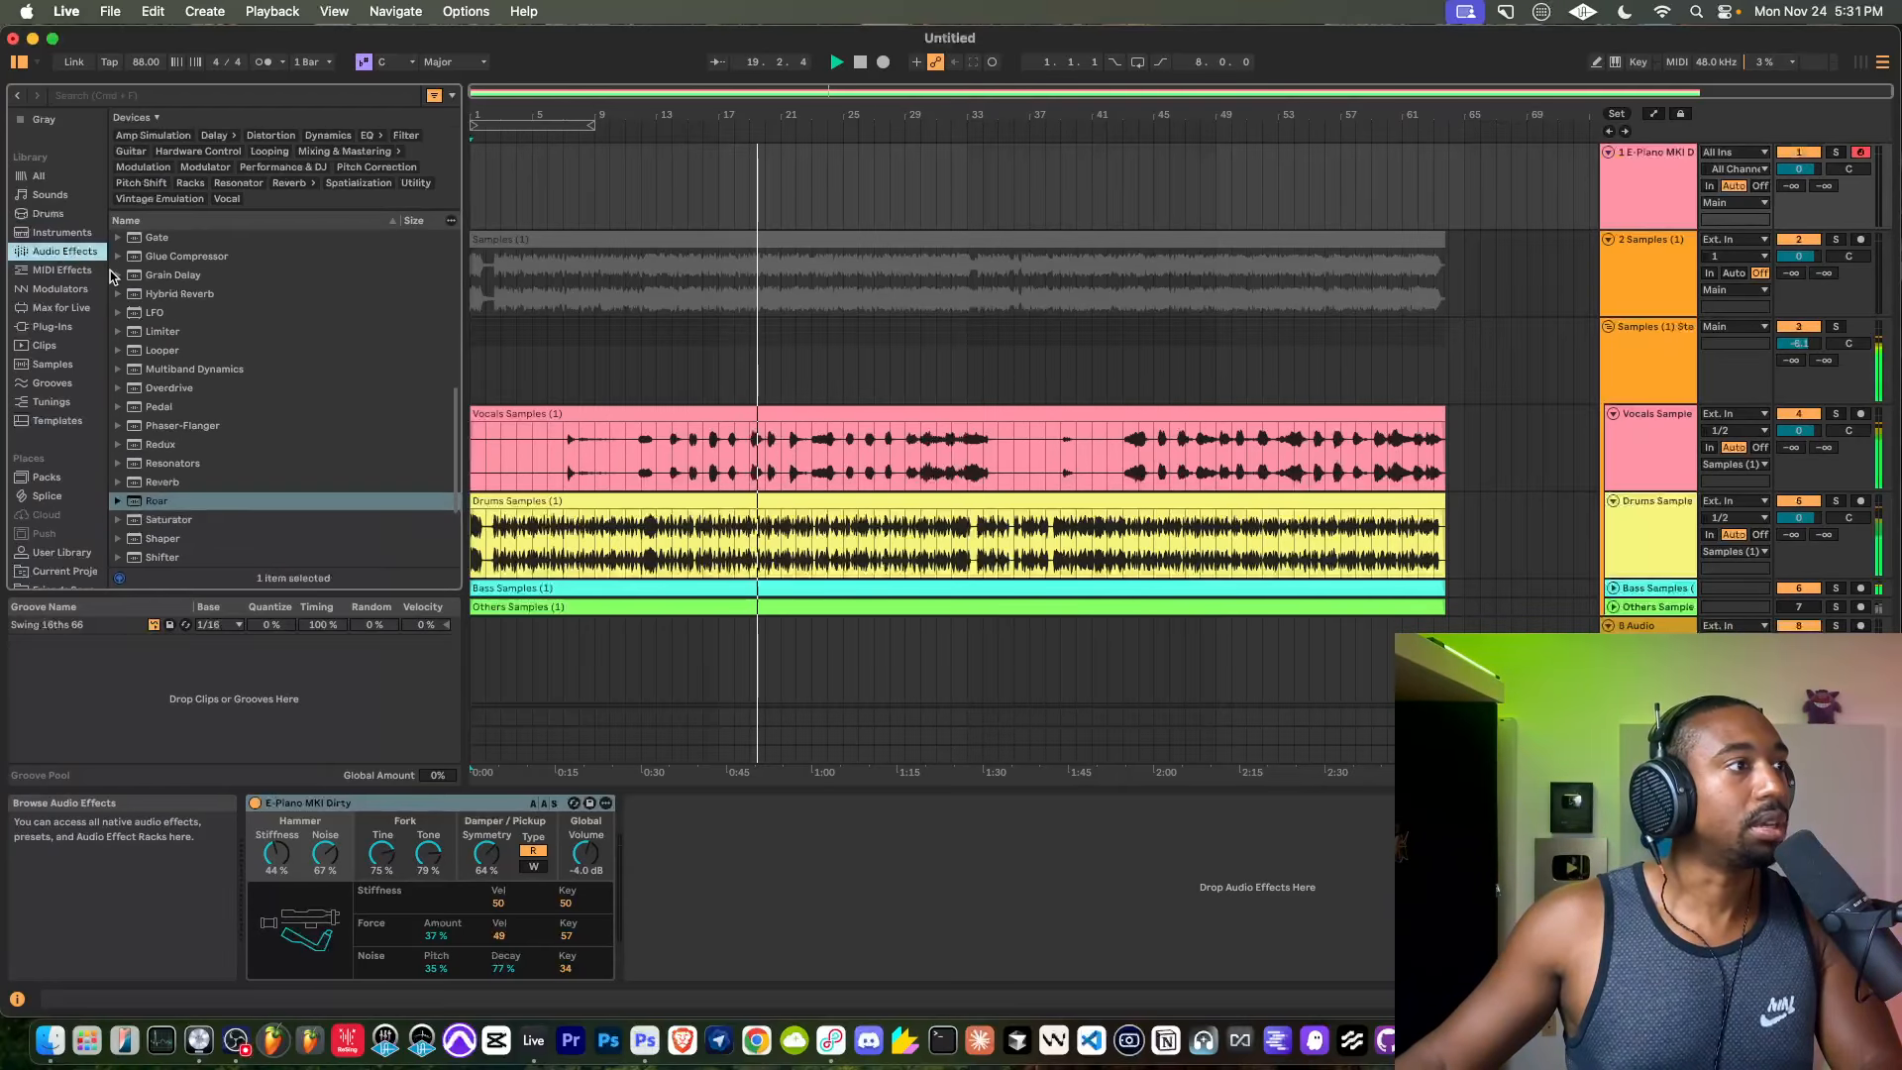
scroll(191, 414, down, 2)
scroll(191, 408, up, 5)
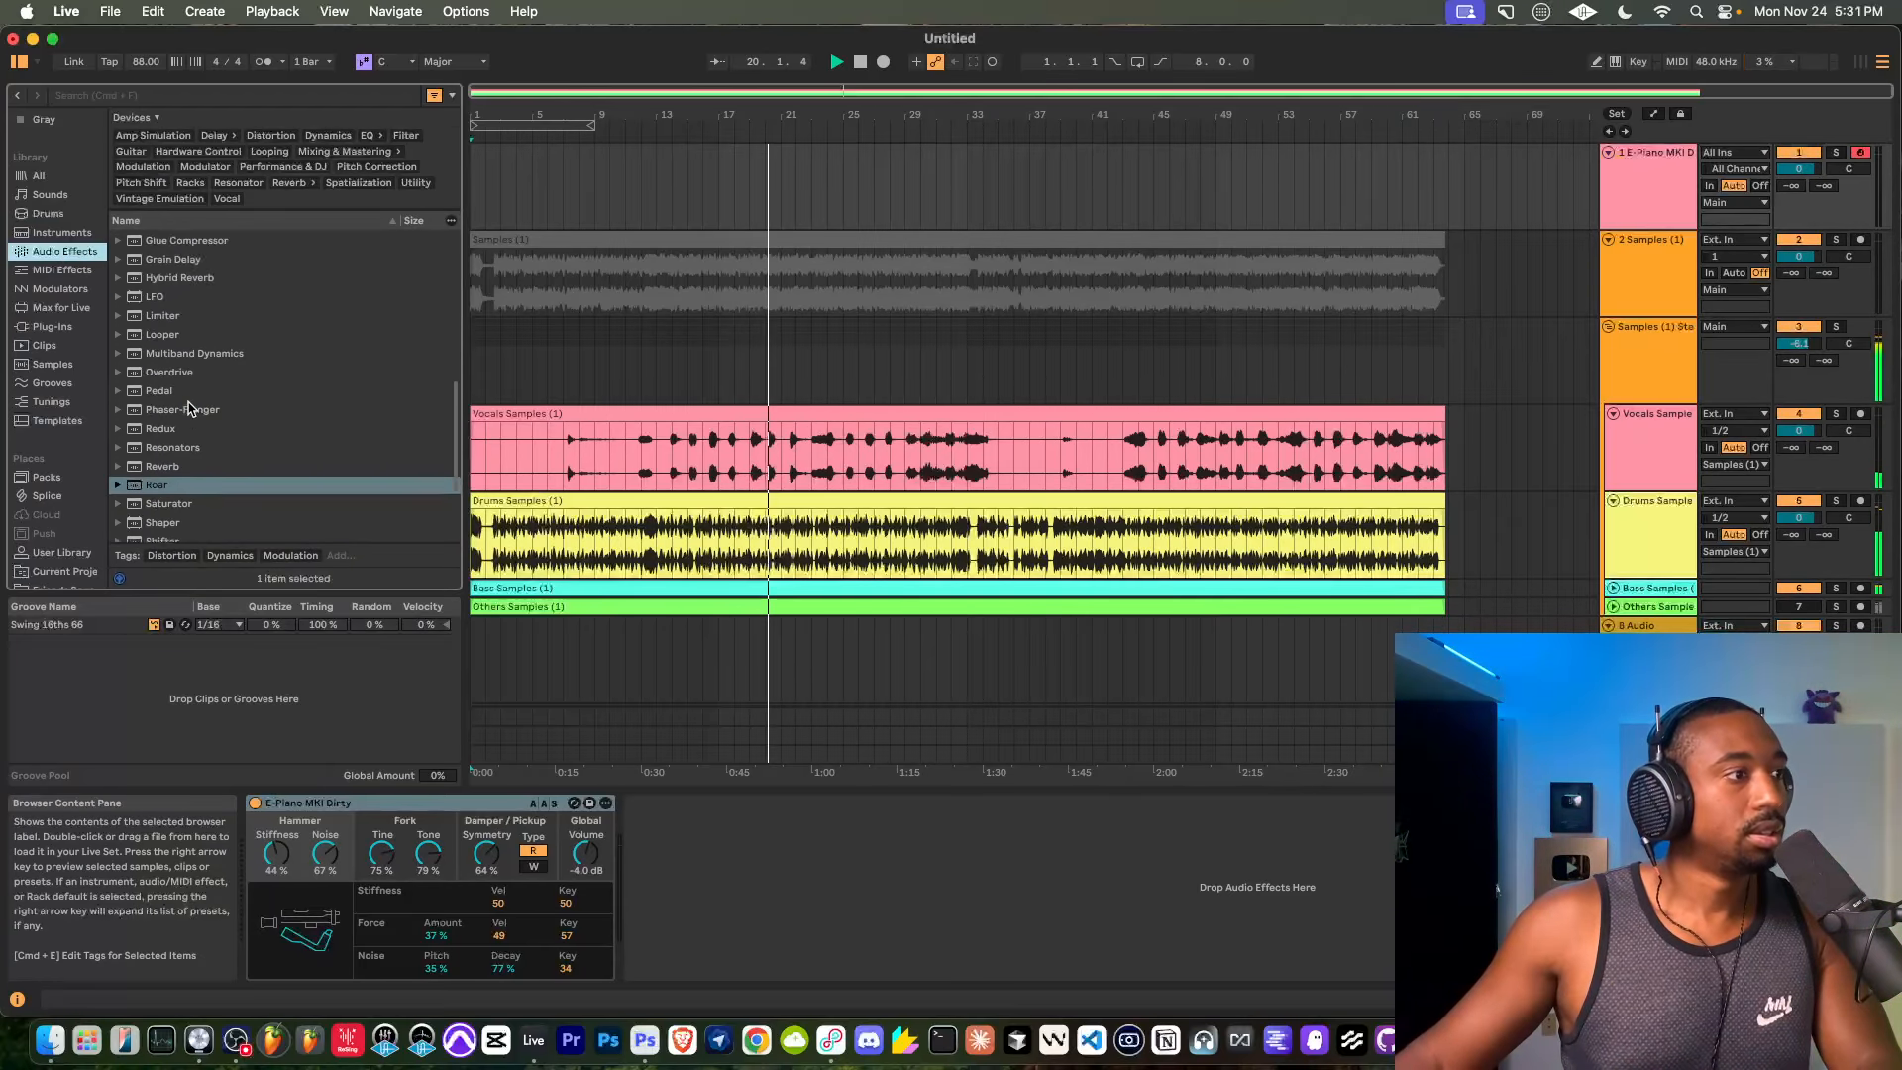
scroll(211, 334, up, 6)
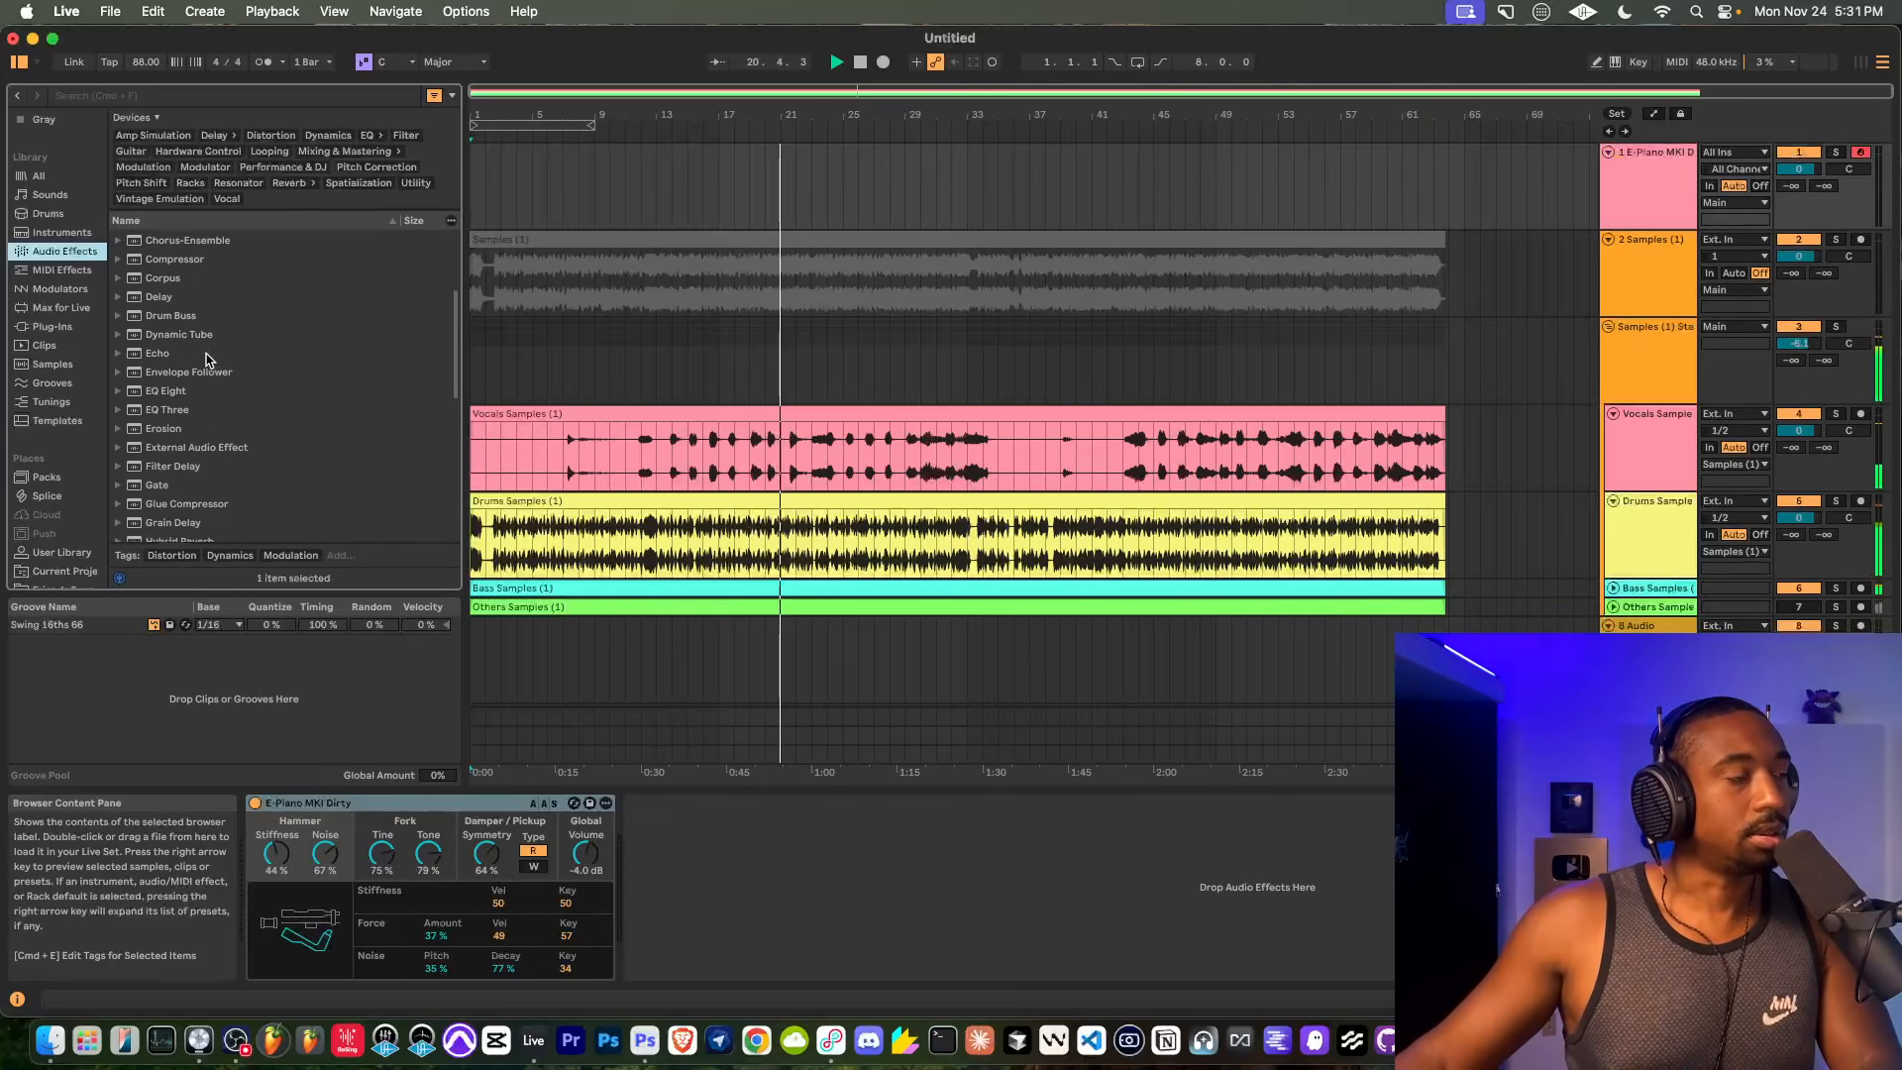
double_click(208, 289)
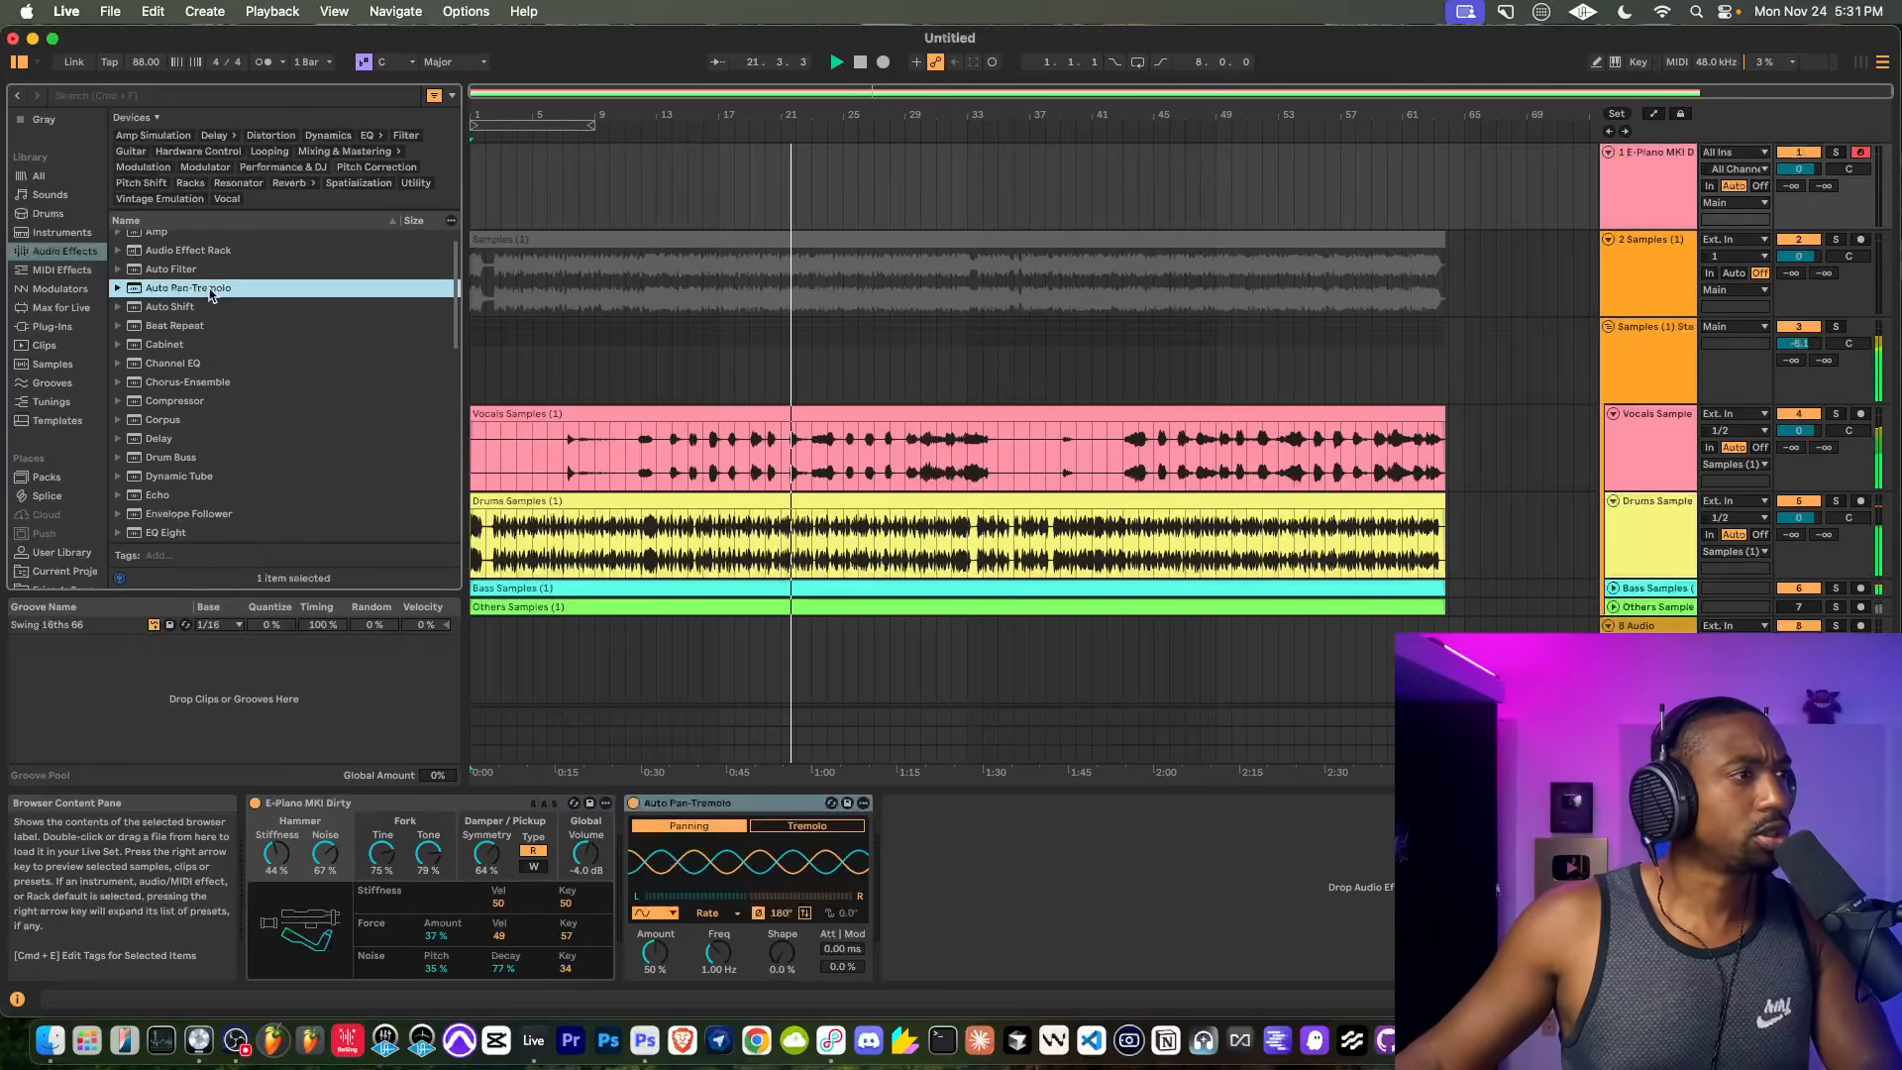
Add Vinyl Distortion after Auto Pan-Tremolo, raise its crackle volume to 0.21, and play the arrangement to hear it with the stems.
scroll(210, 294, down, 10)
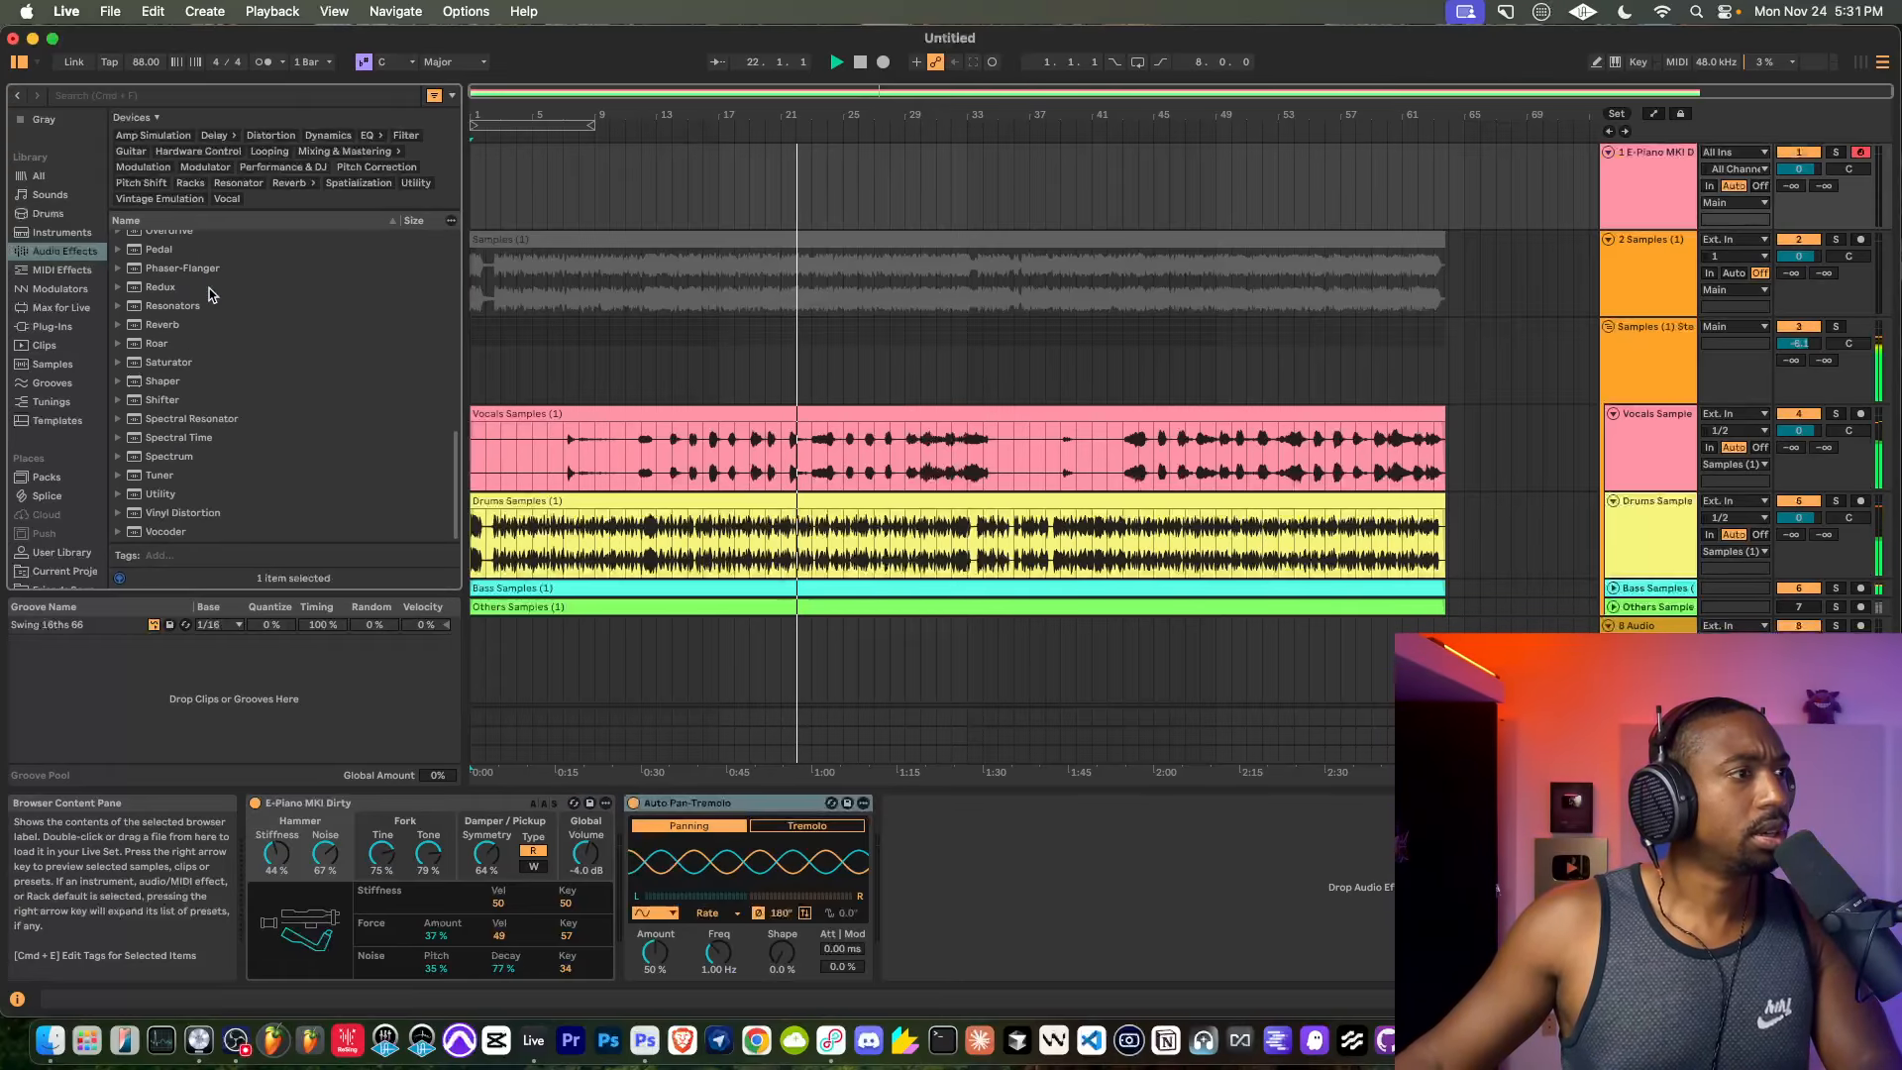
double_click(193, 514)
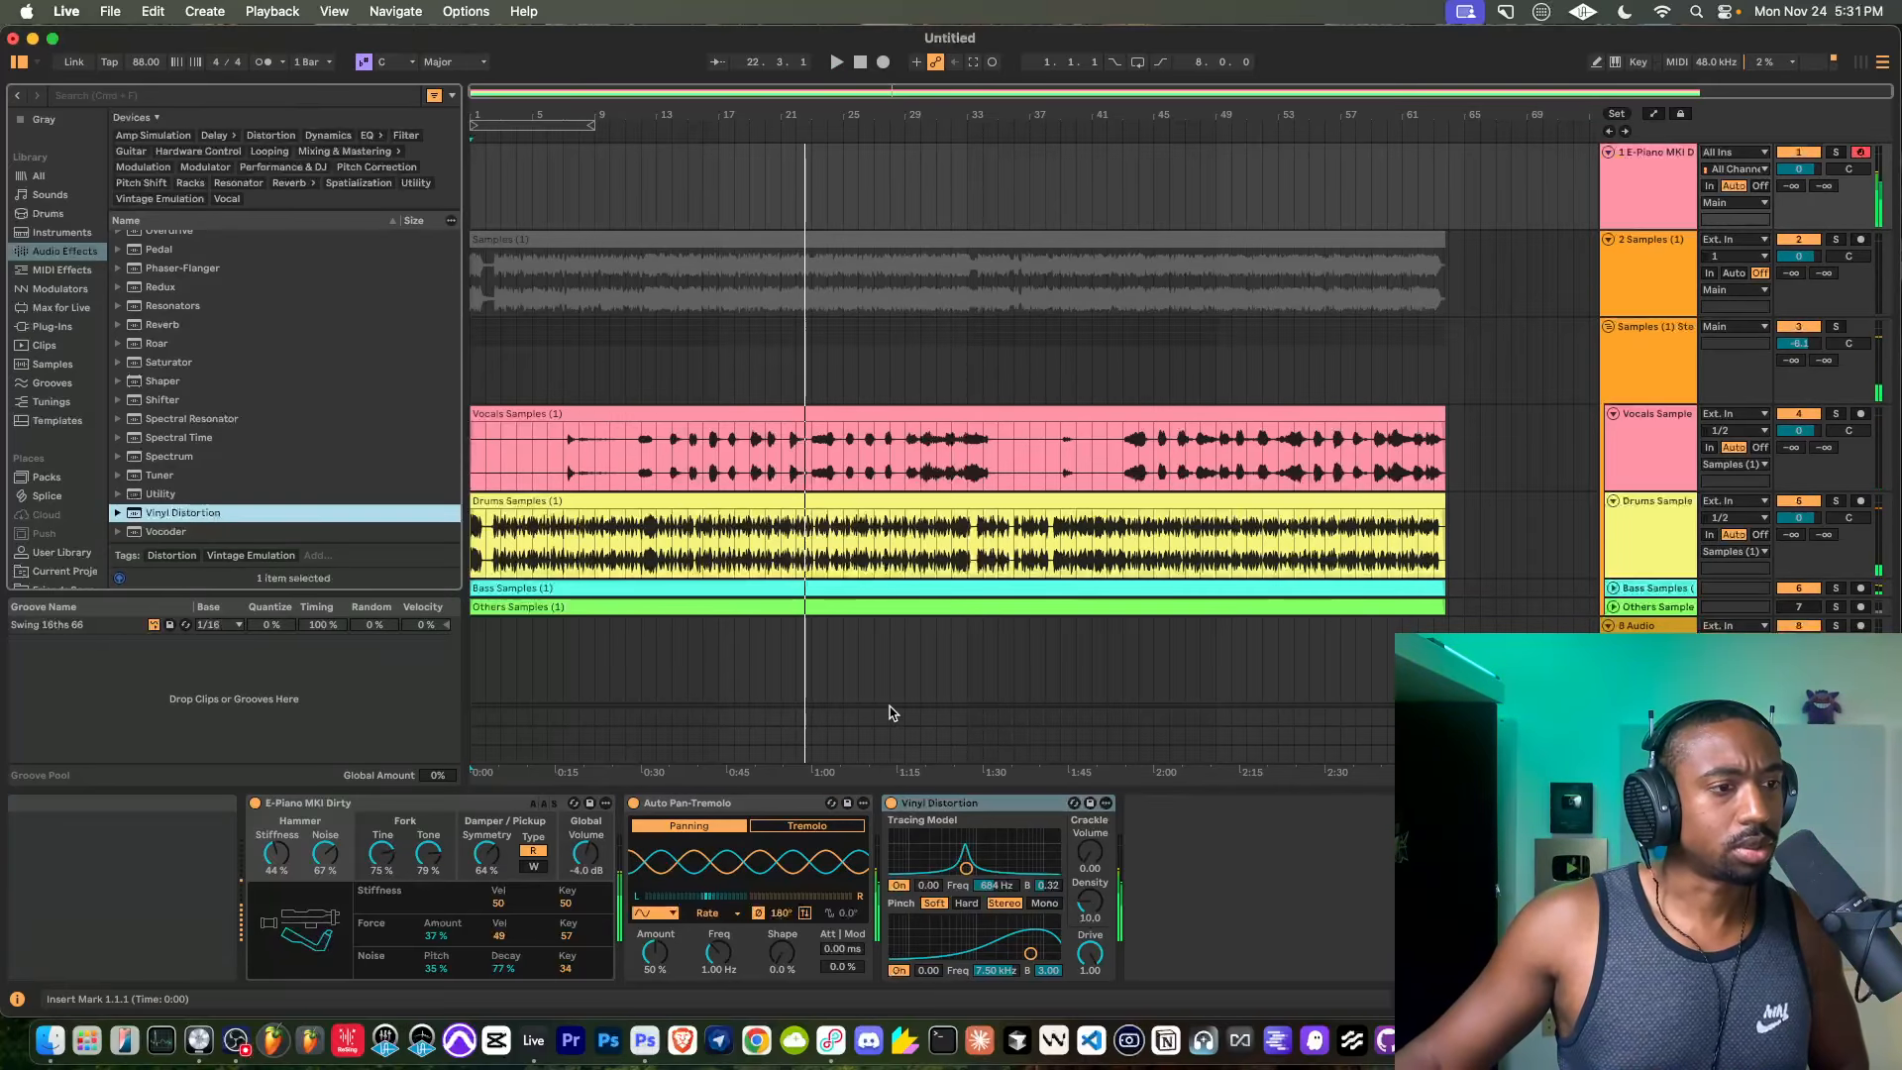
drag(1089, 851, 1092, 832)
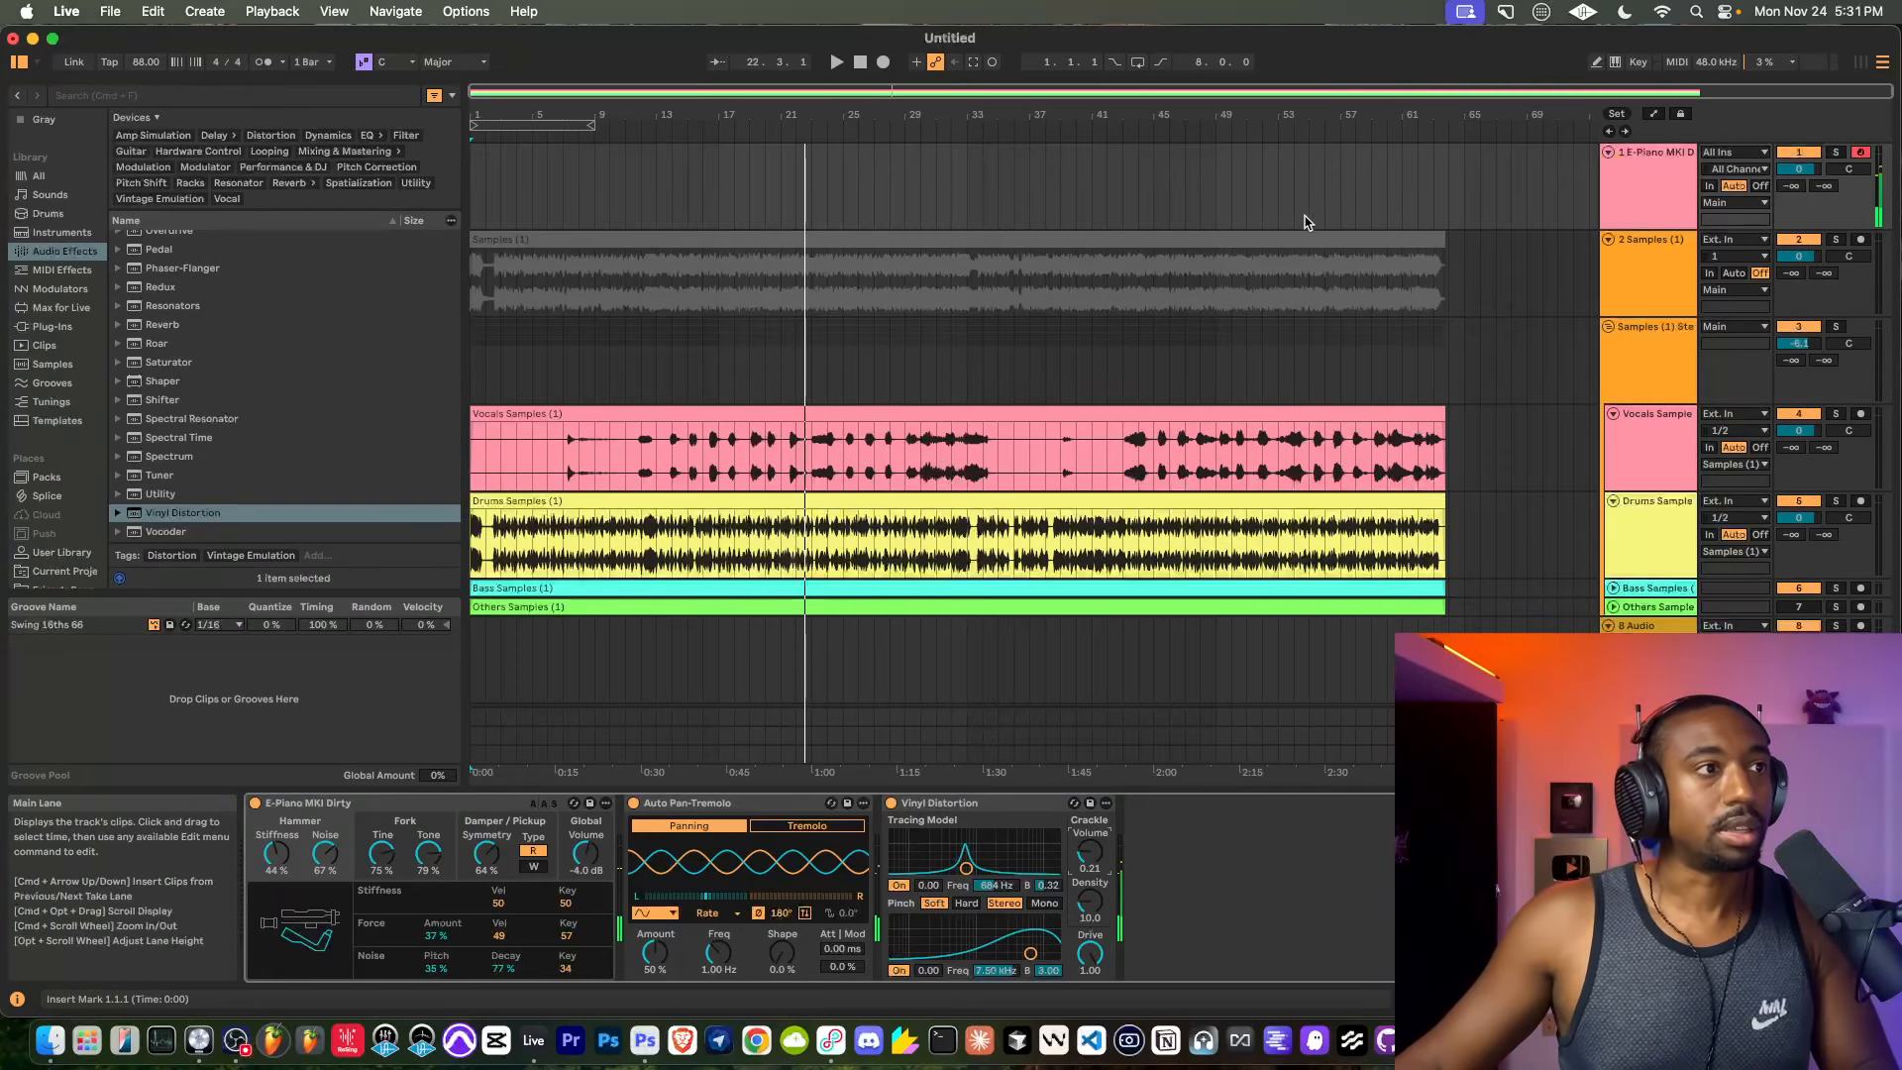
key(space)
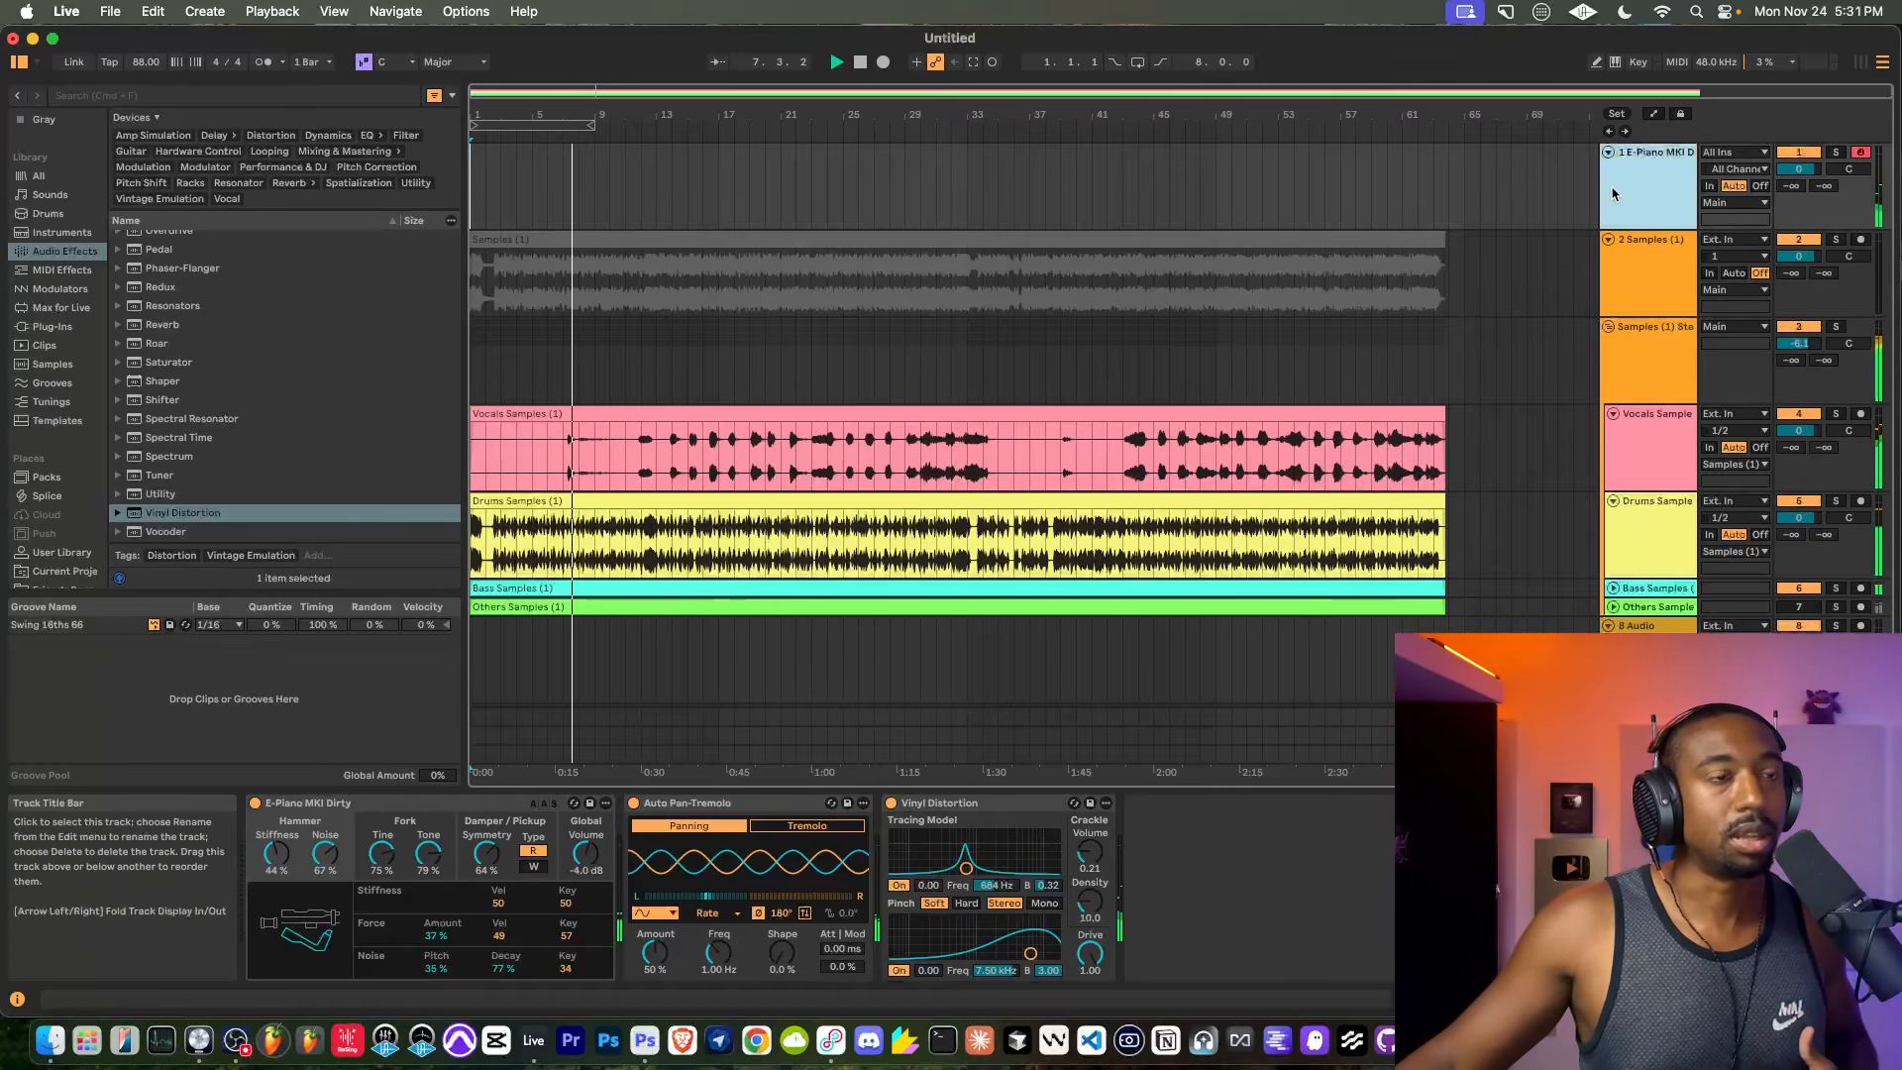
Select the drums stem clip and look through its available options, such as extracting the groove or slicing to a MIDI track.
scroll(181, 353, up, 10)
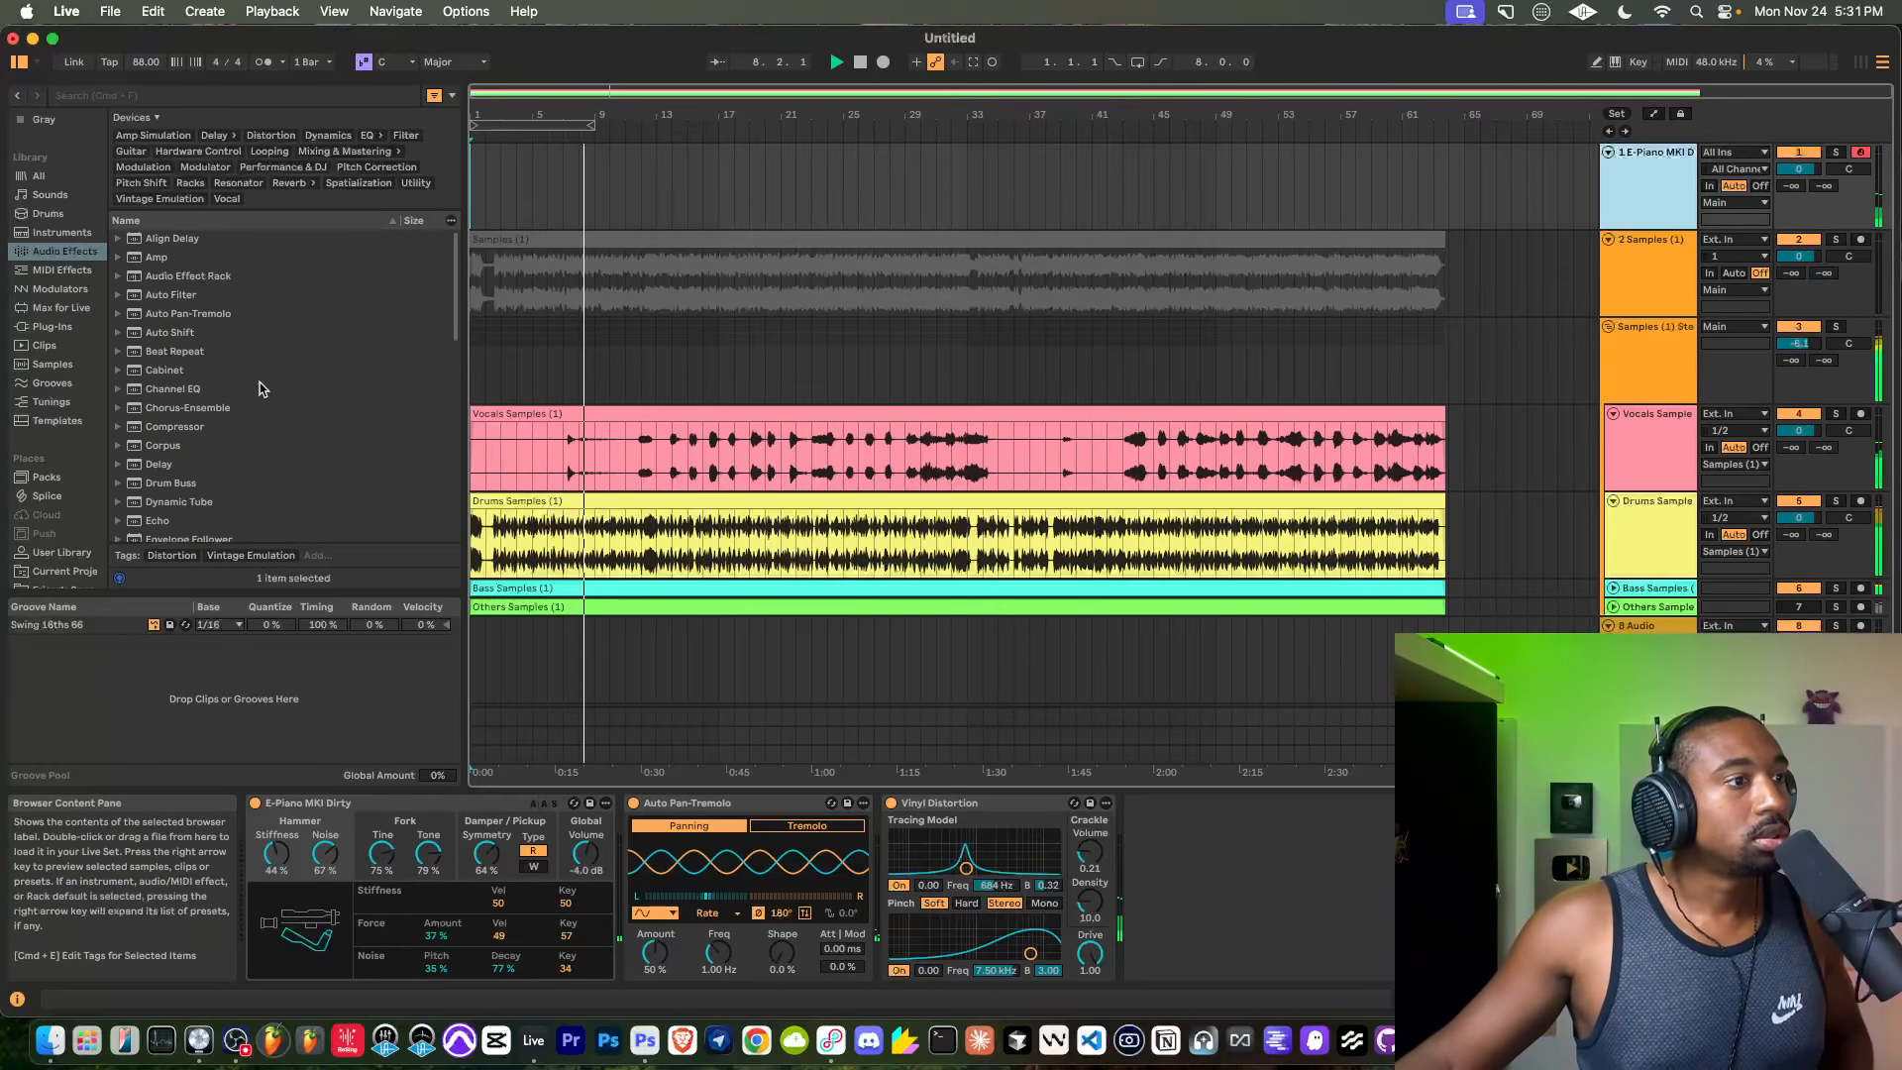
click(768, 499)
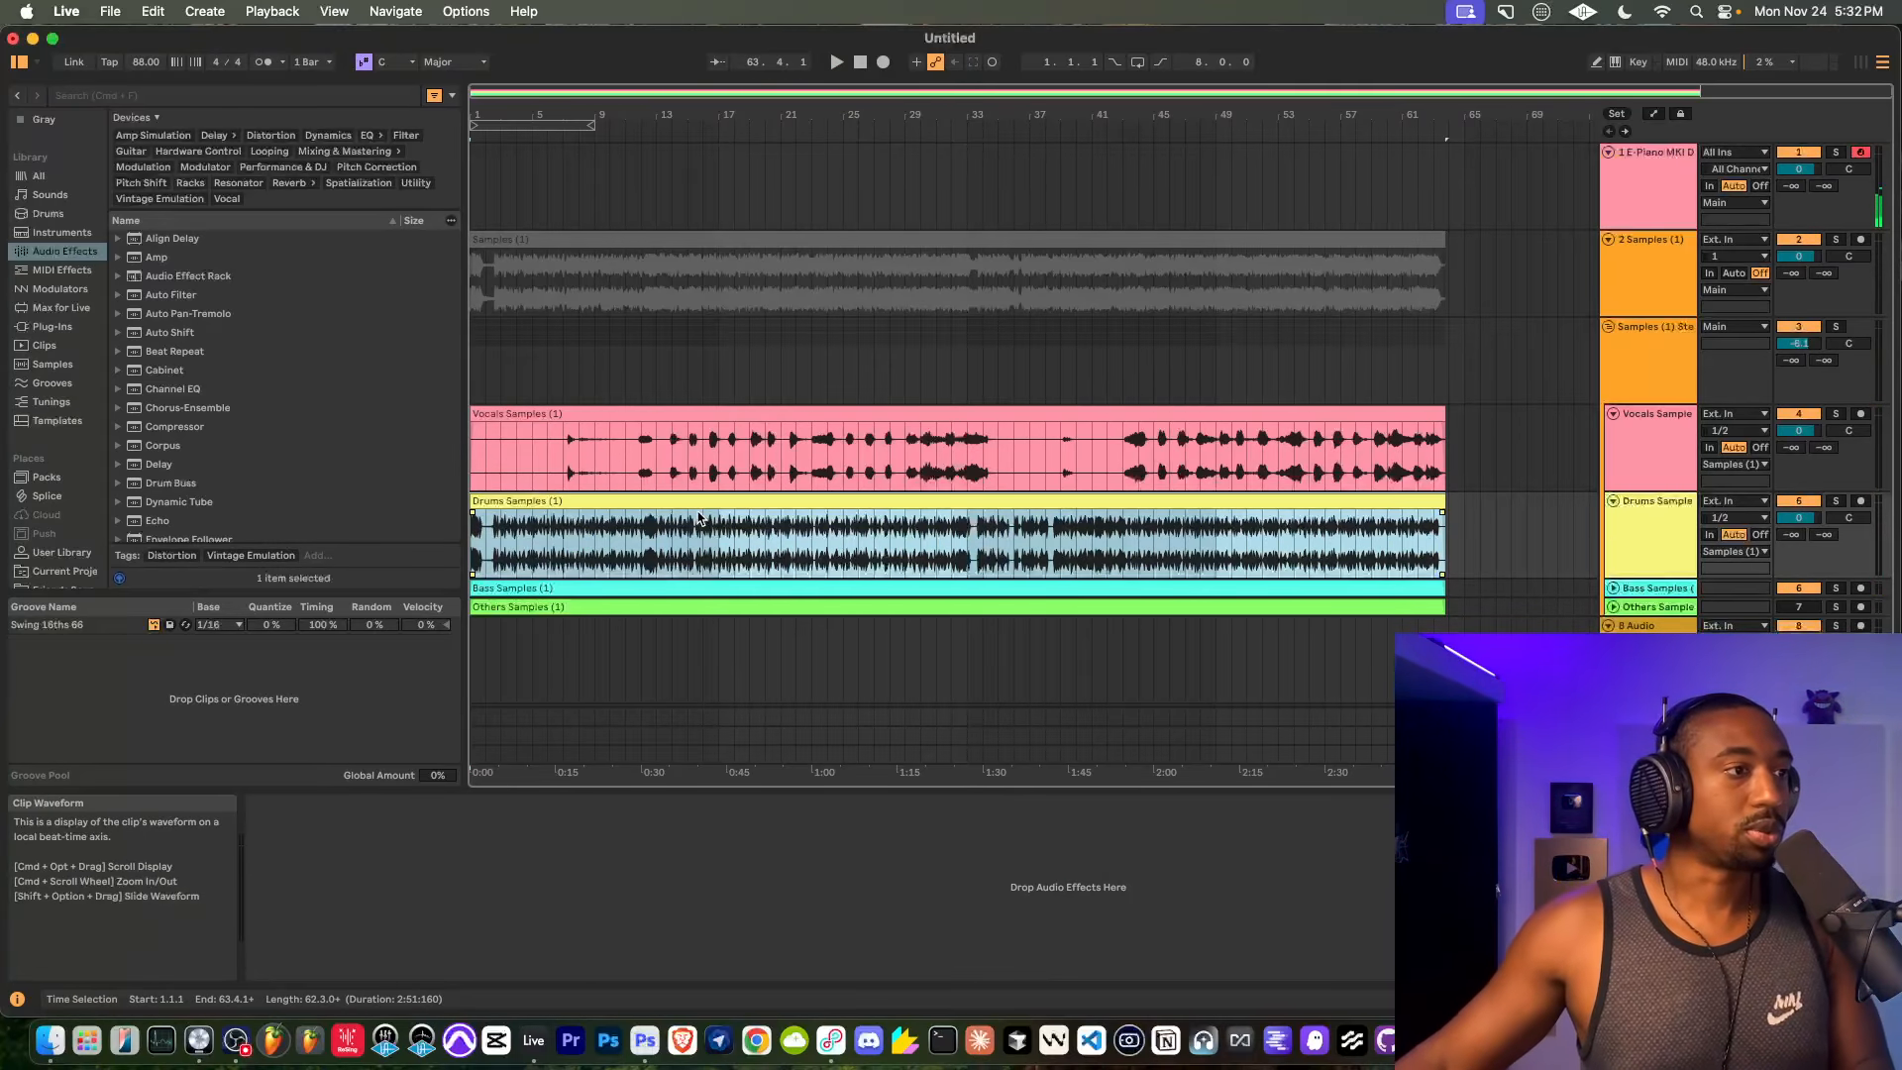
right_click(606, 522)
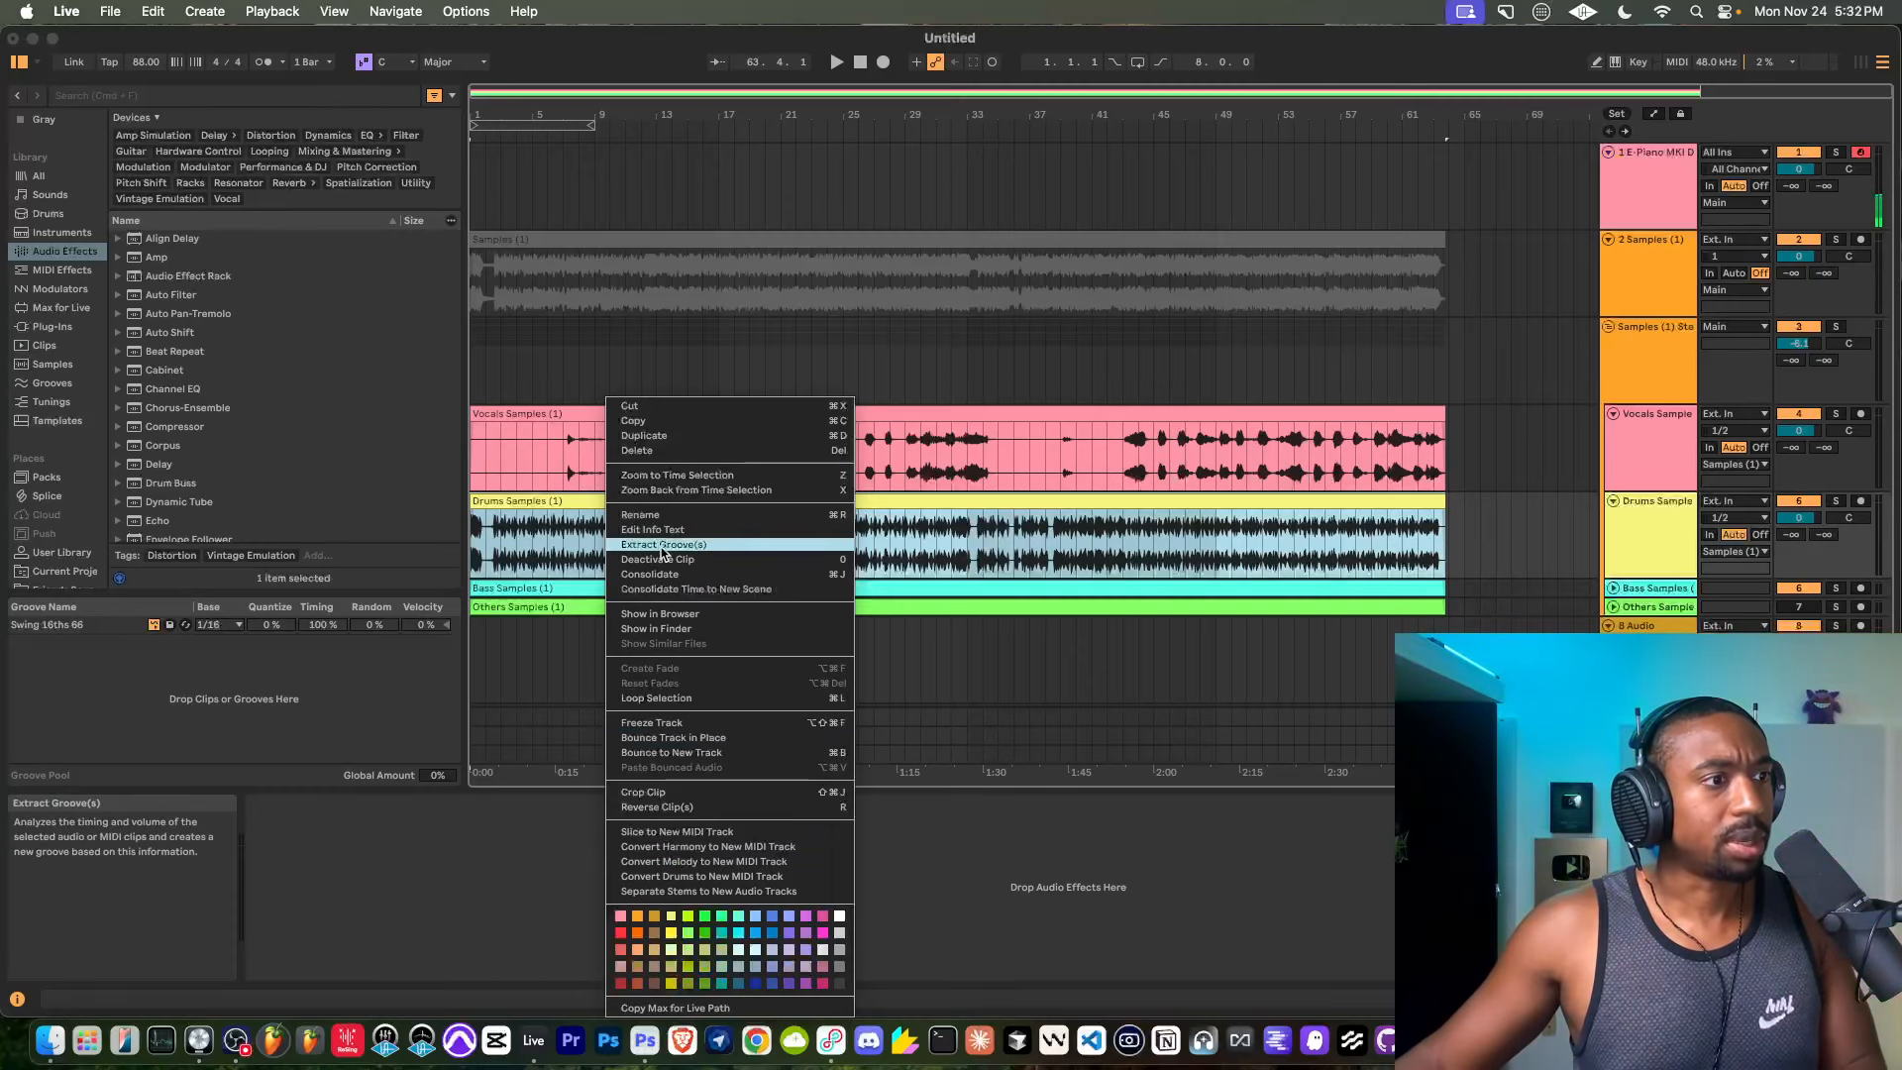
click(931, 830)
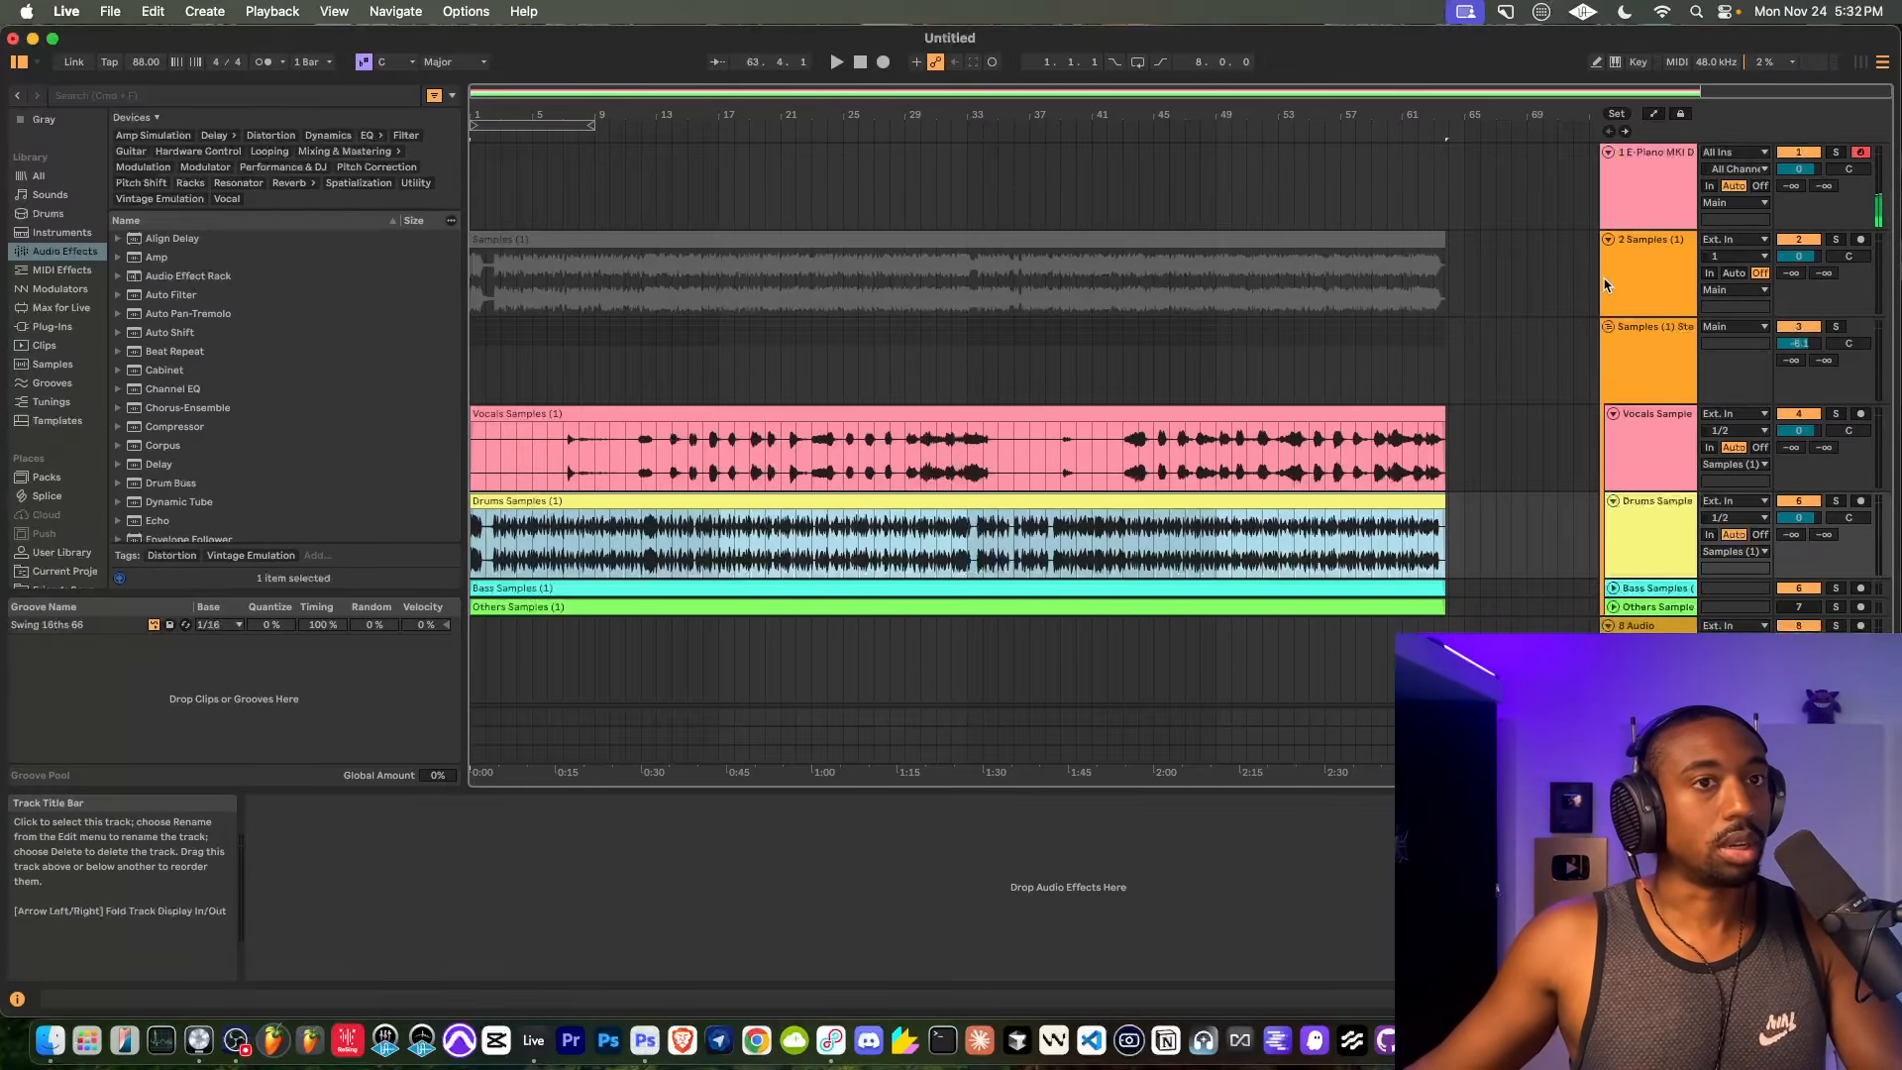
Play the stems and replace the electric piano preset on the first track with E-Piano MKI Mellow.
click(1647, 216)
key(space)
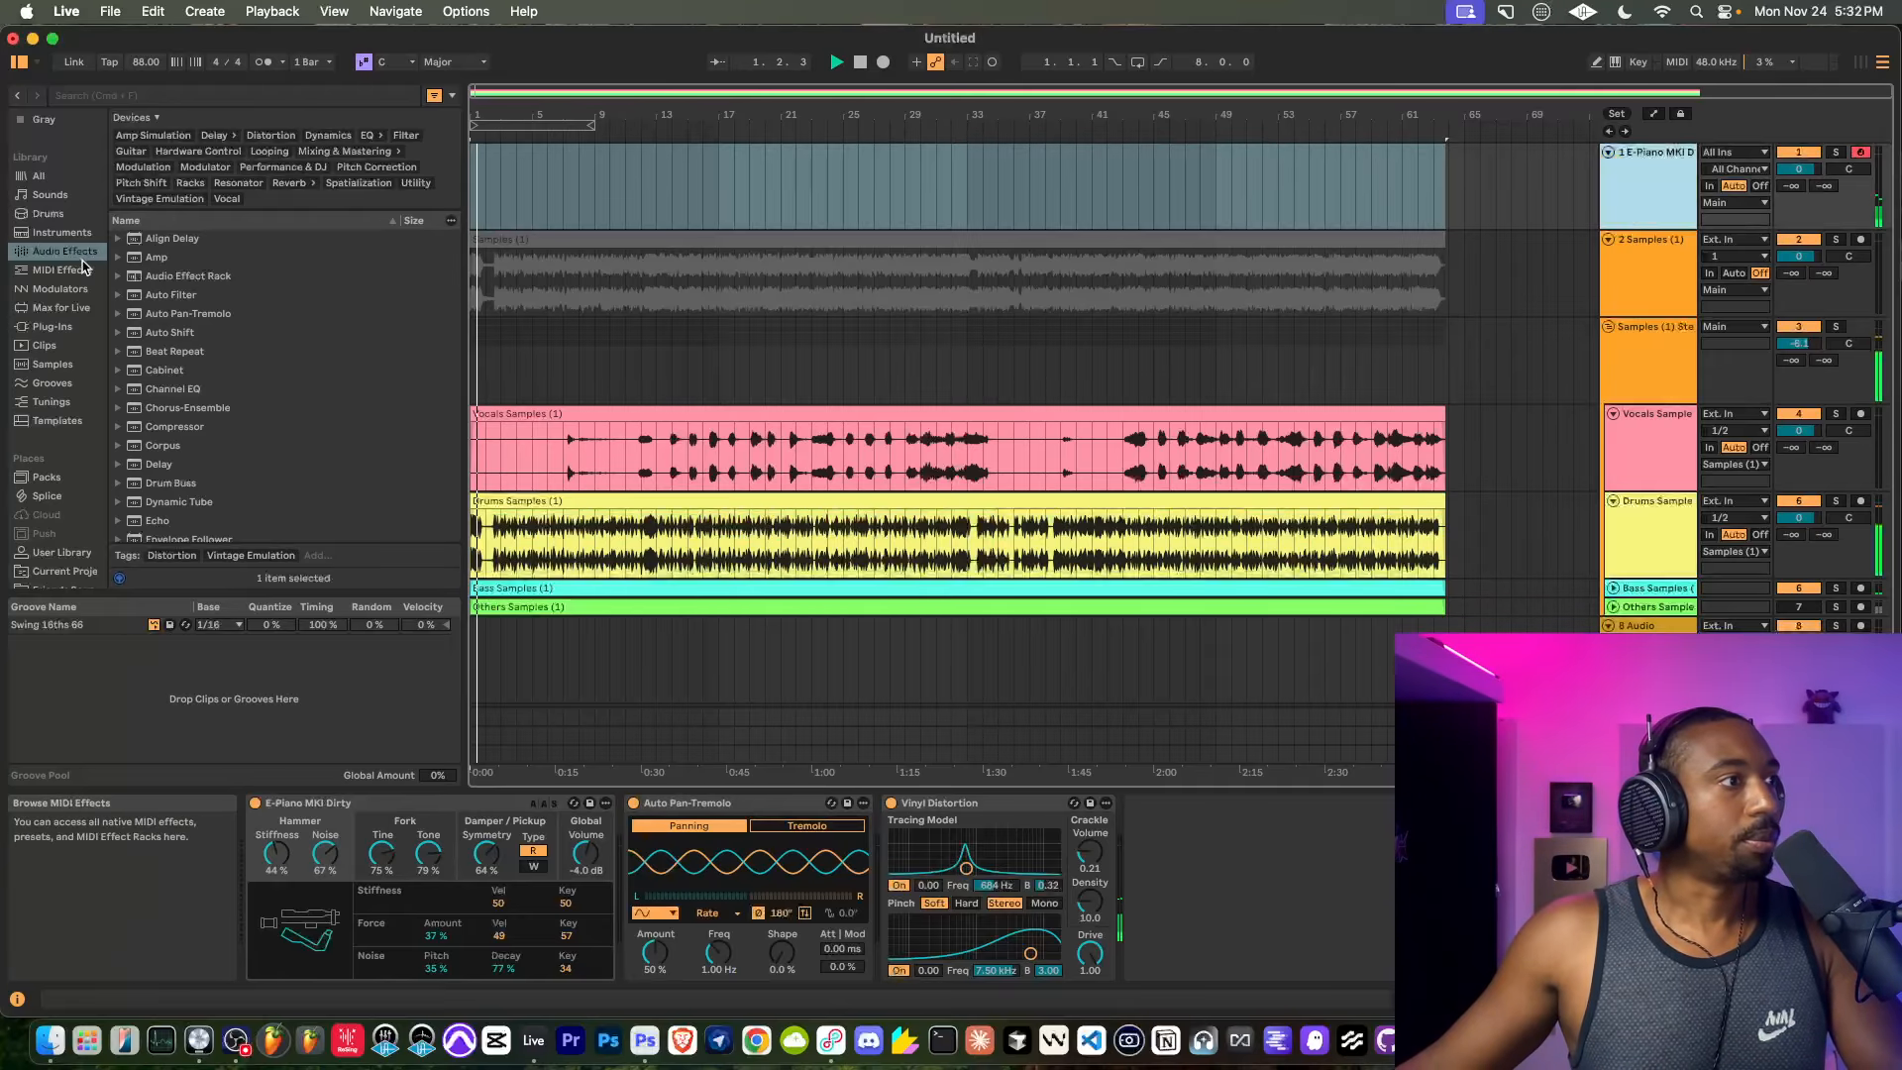
key(q)
scroll(218, 426, down, 1)
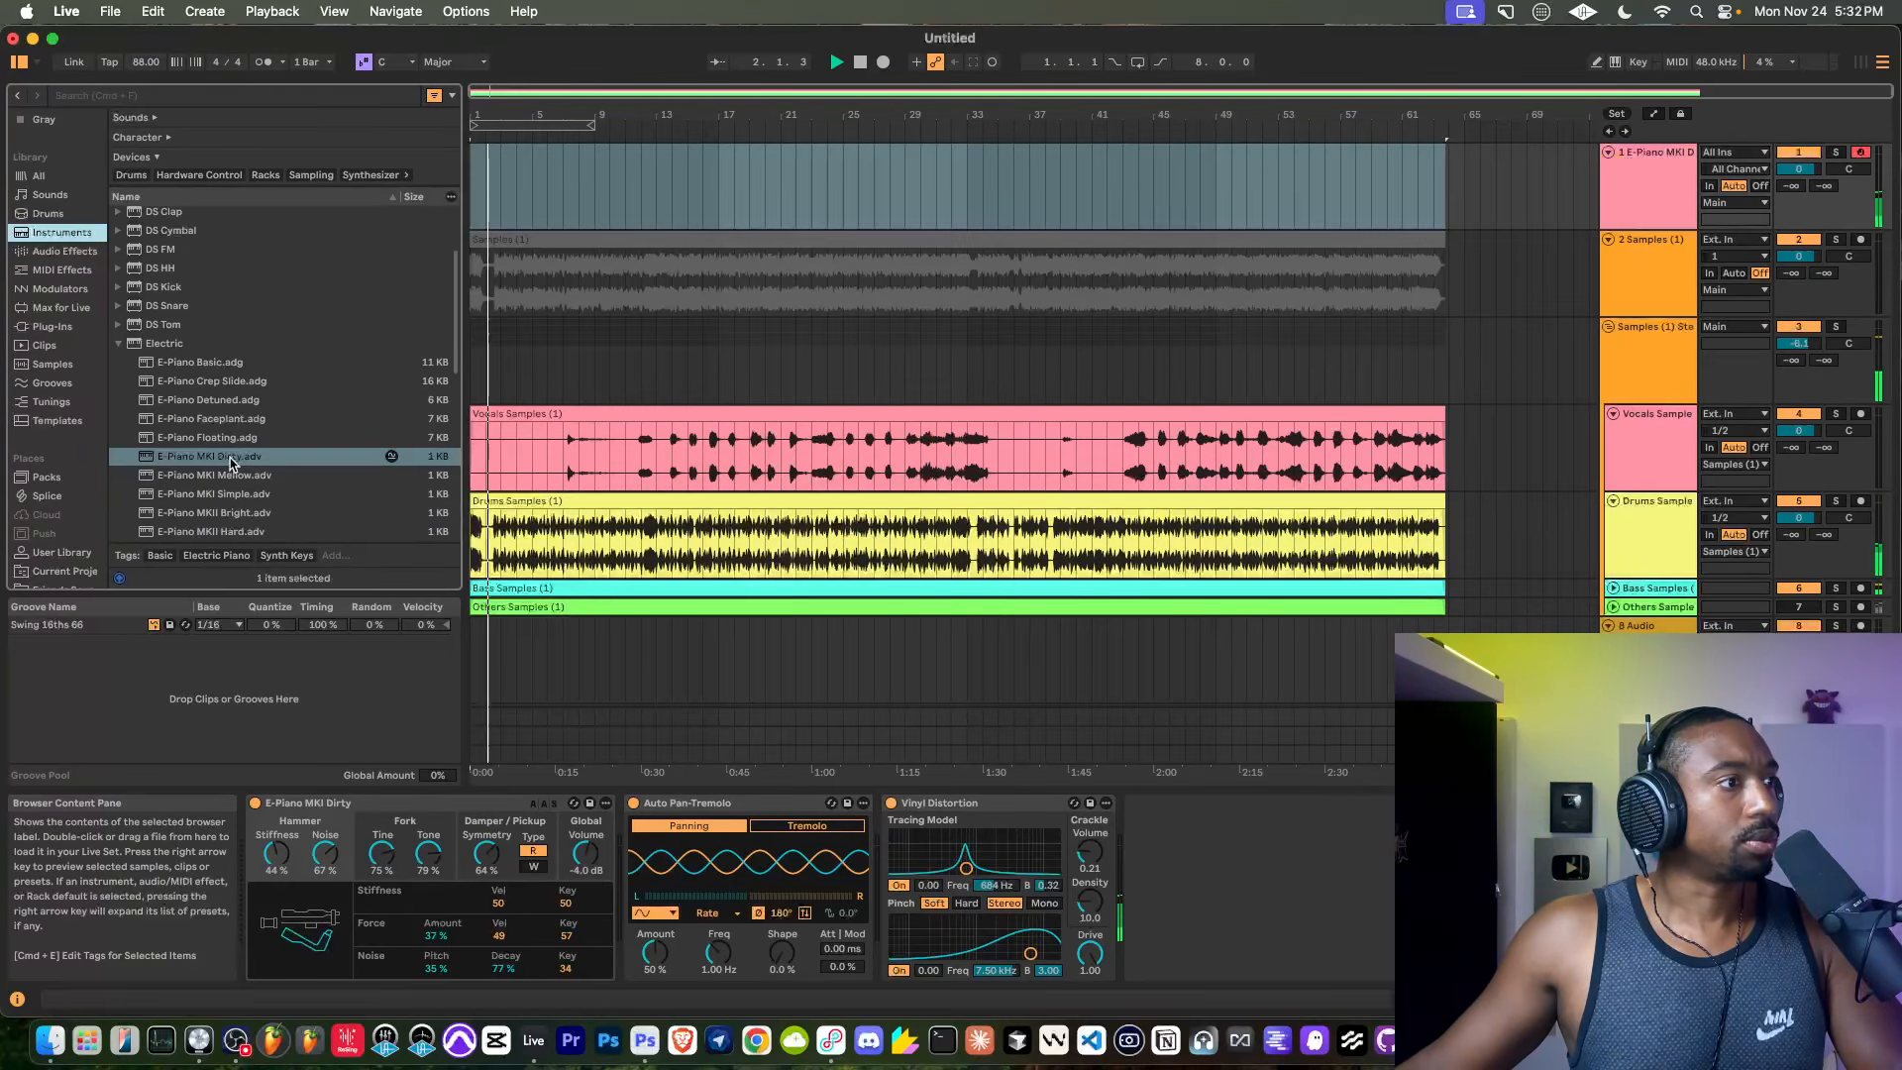
click(222, 475)
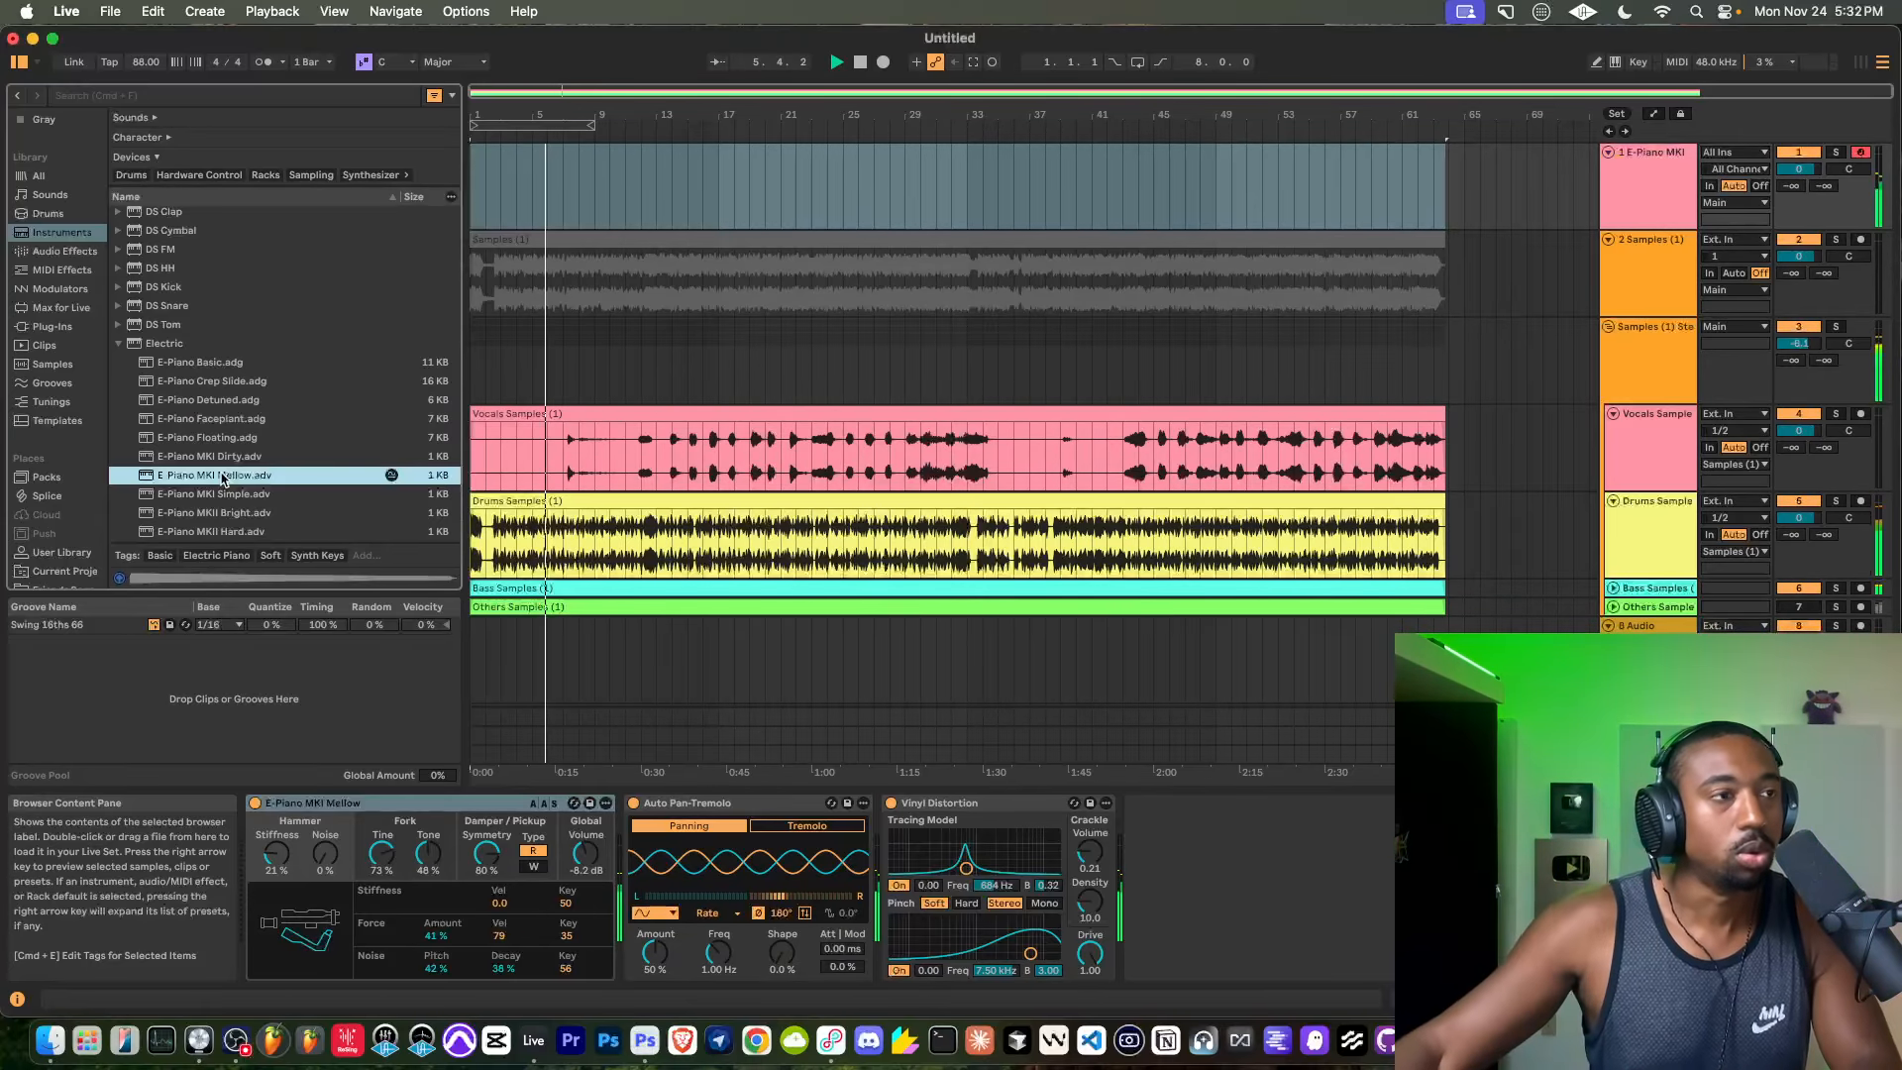
Record an electric piano part about 22 bars long on the first track from the start of the arrangement.
key(space)
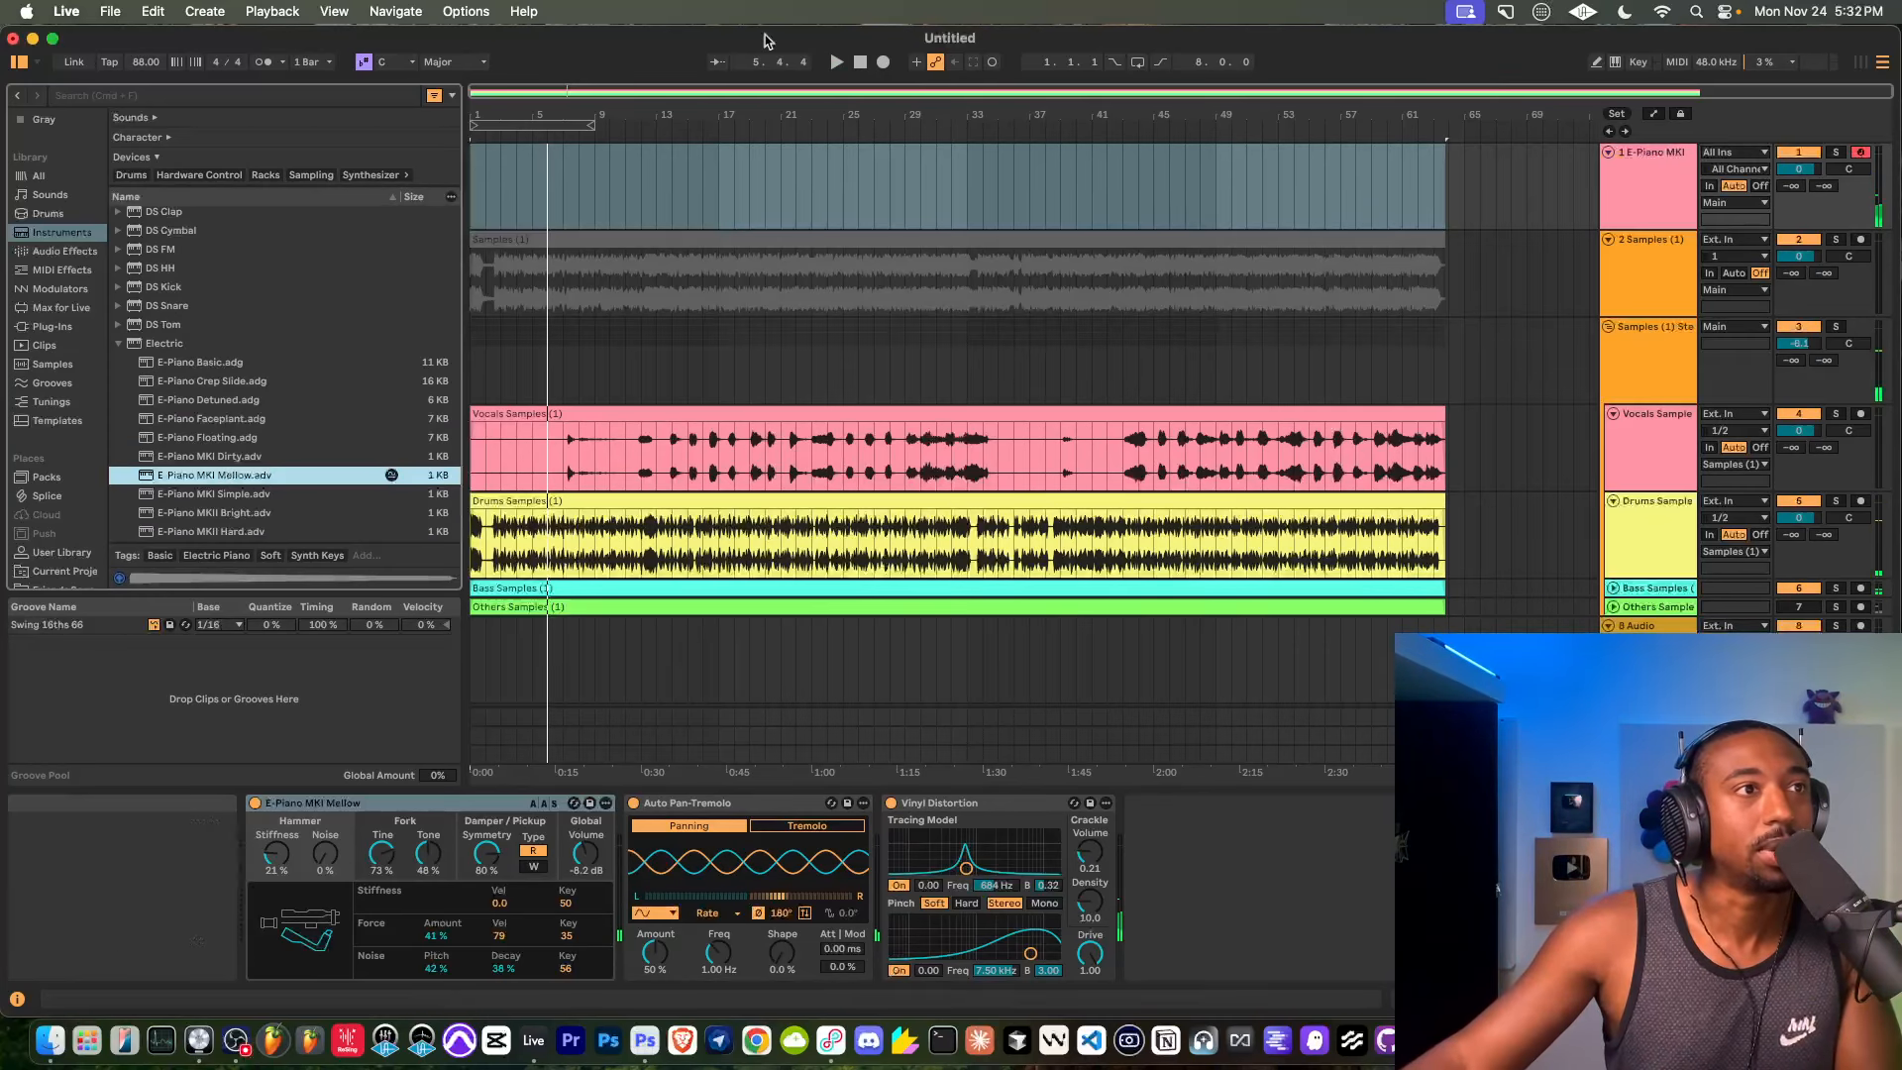
click(860, 63)
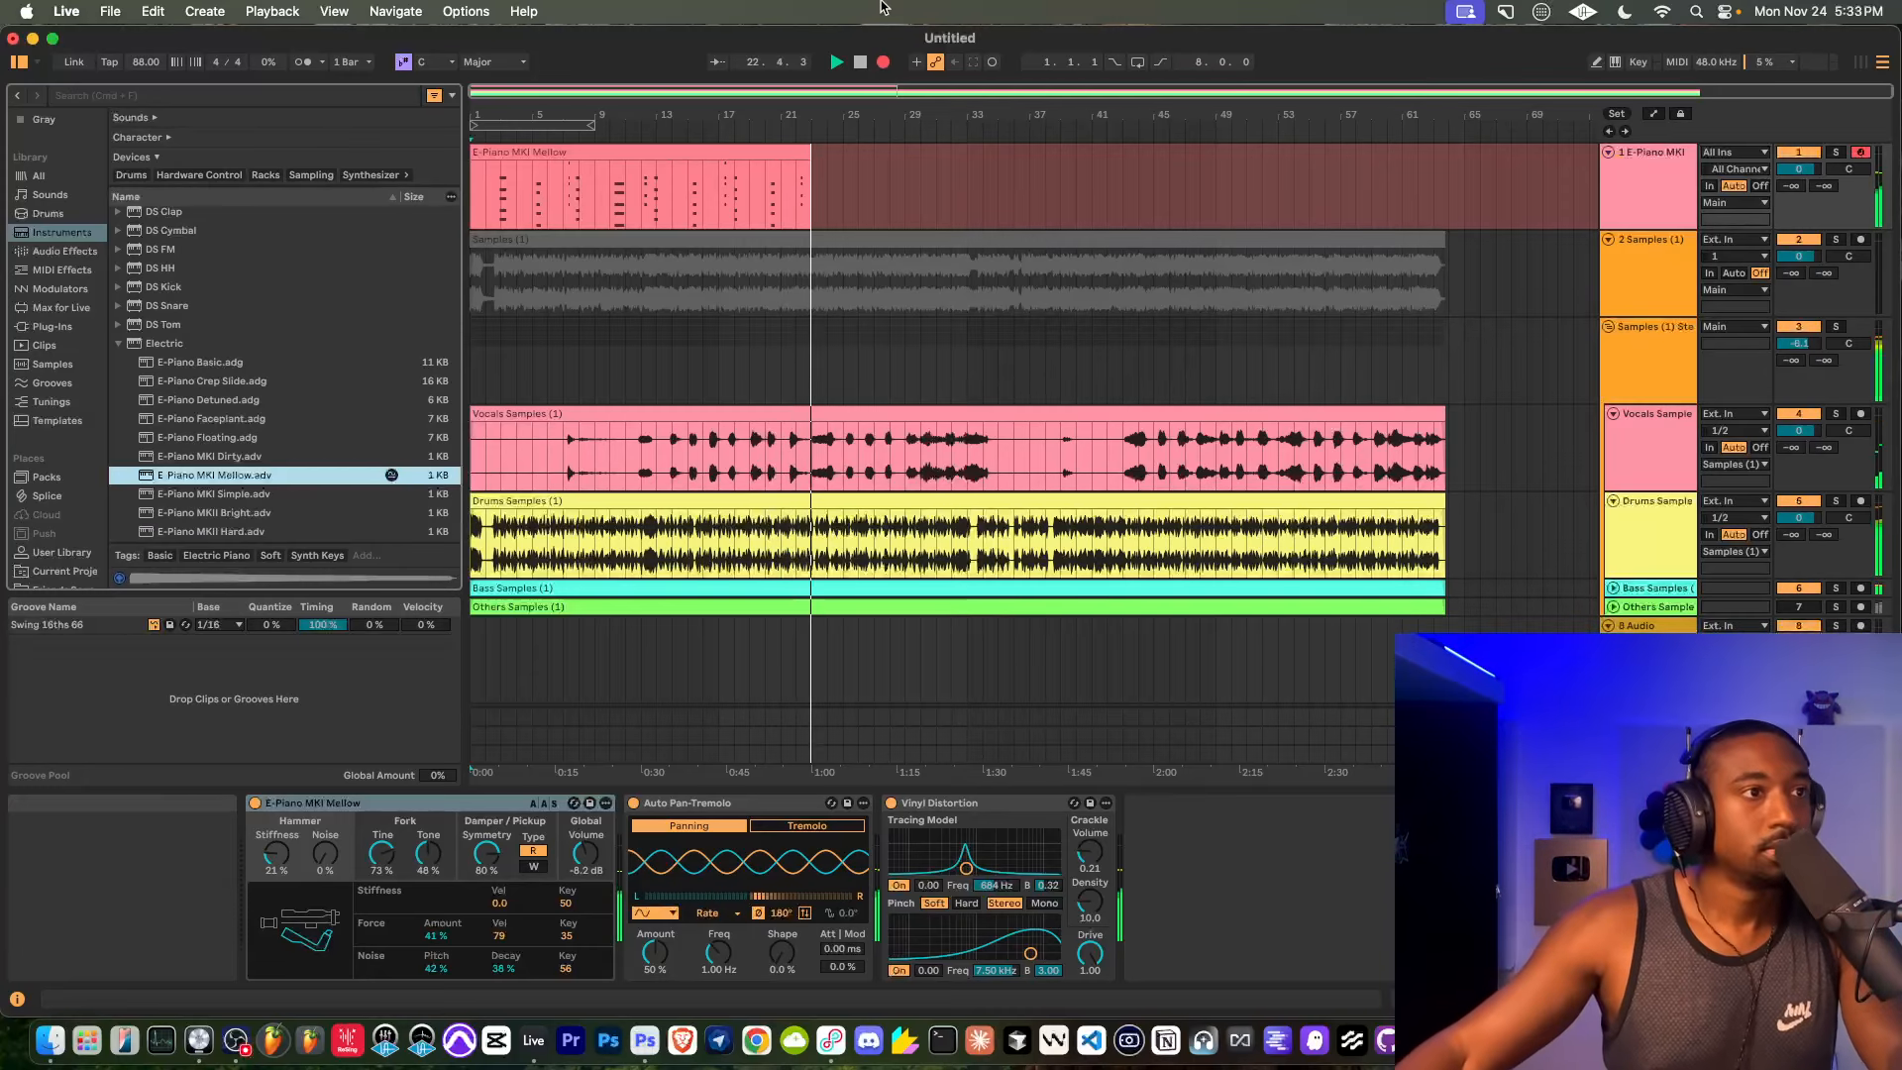
click(859, 64)
click(859, 64)
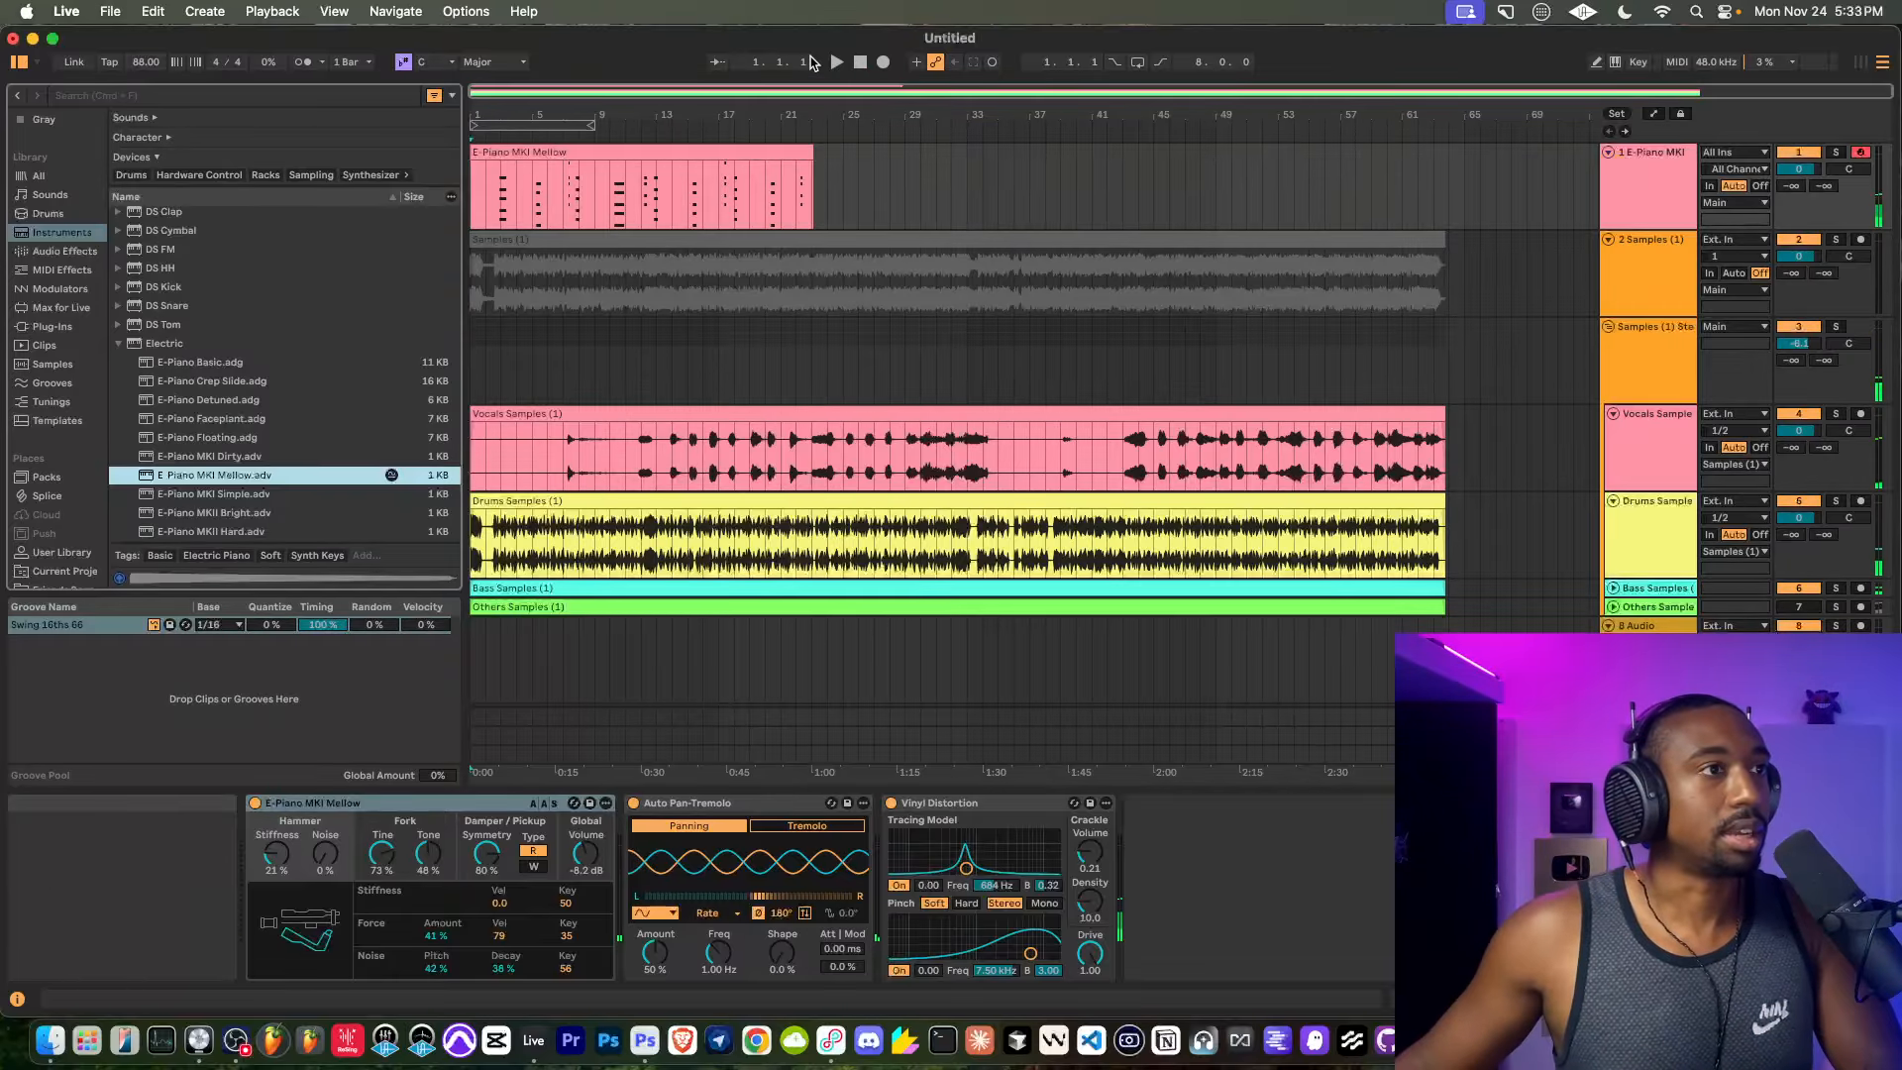
Play the recorded electric piano with the stems from the start, briefly inspecting the Others stem track's settings.
click(835, 64)
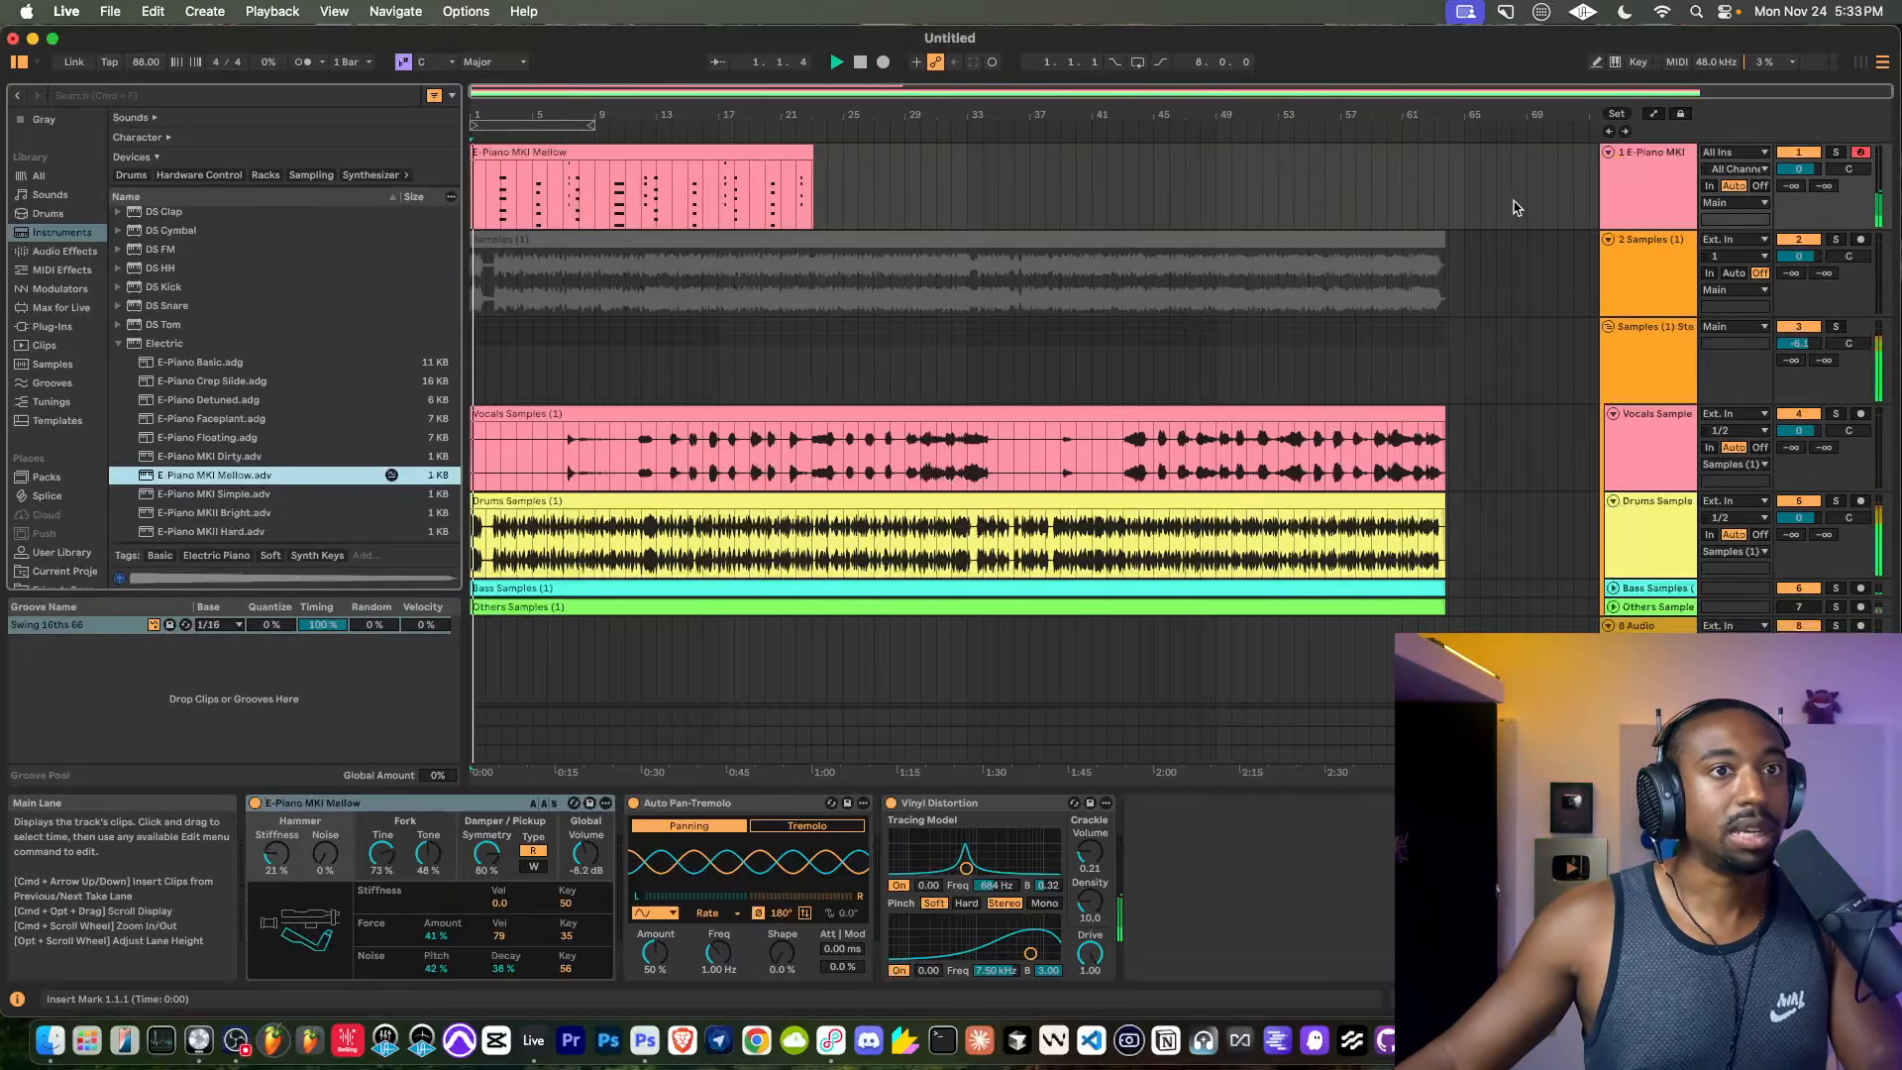
click(1621, 185)
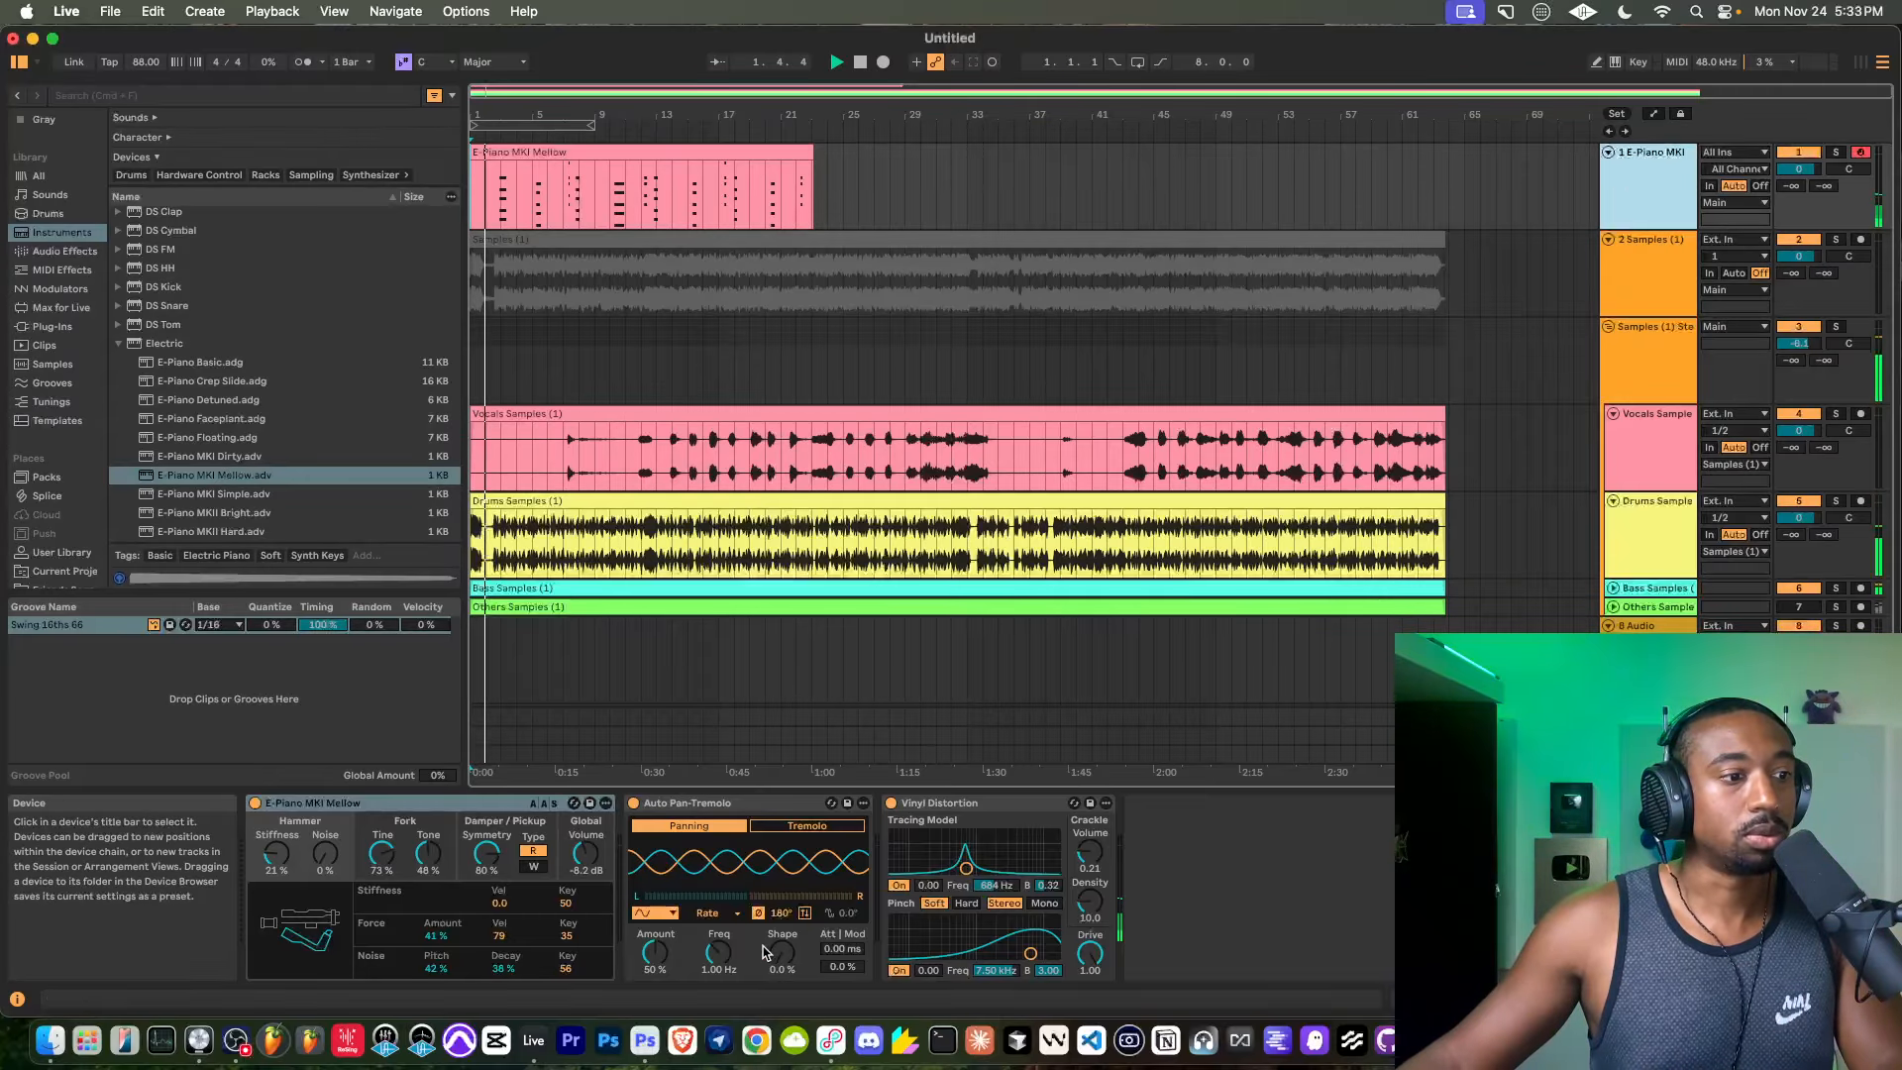
scroll(1169, 624, down, 2)
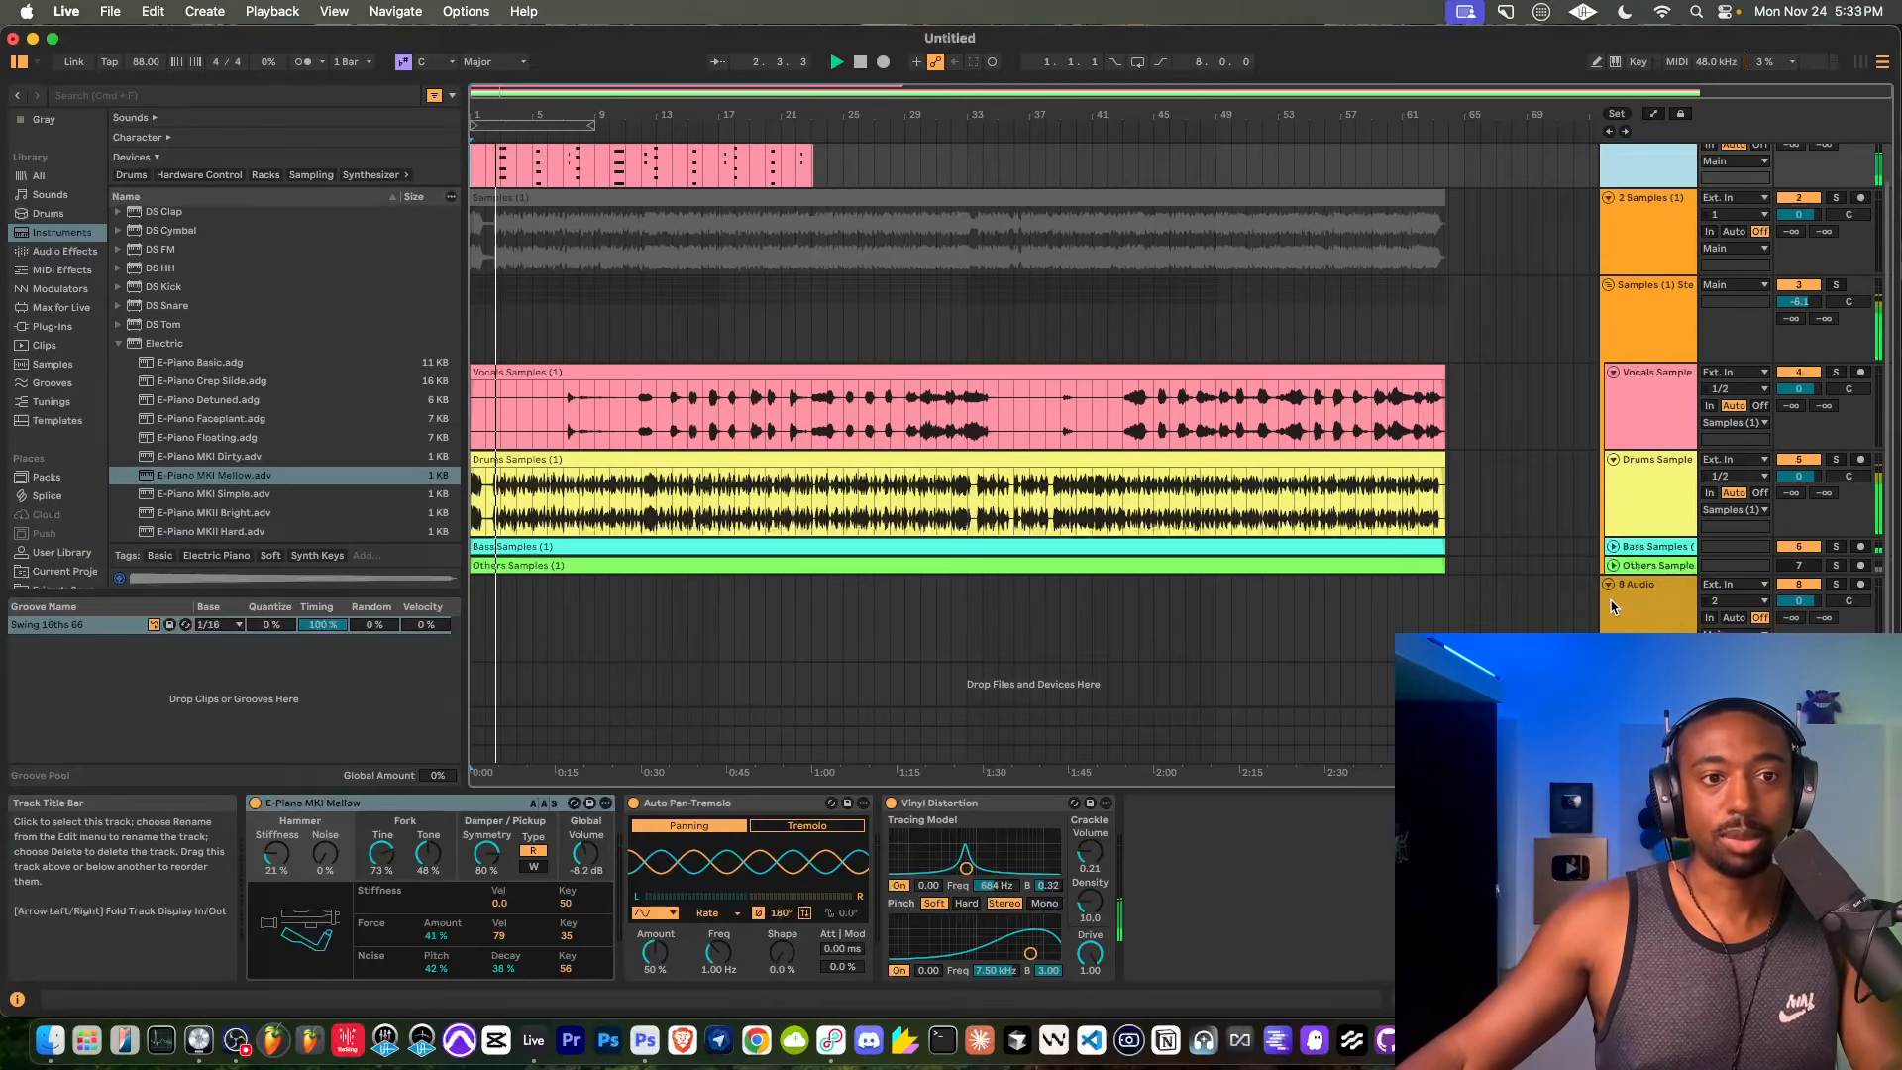
click(1612, 566)
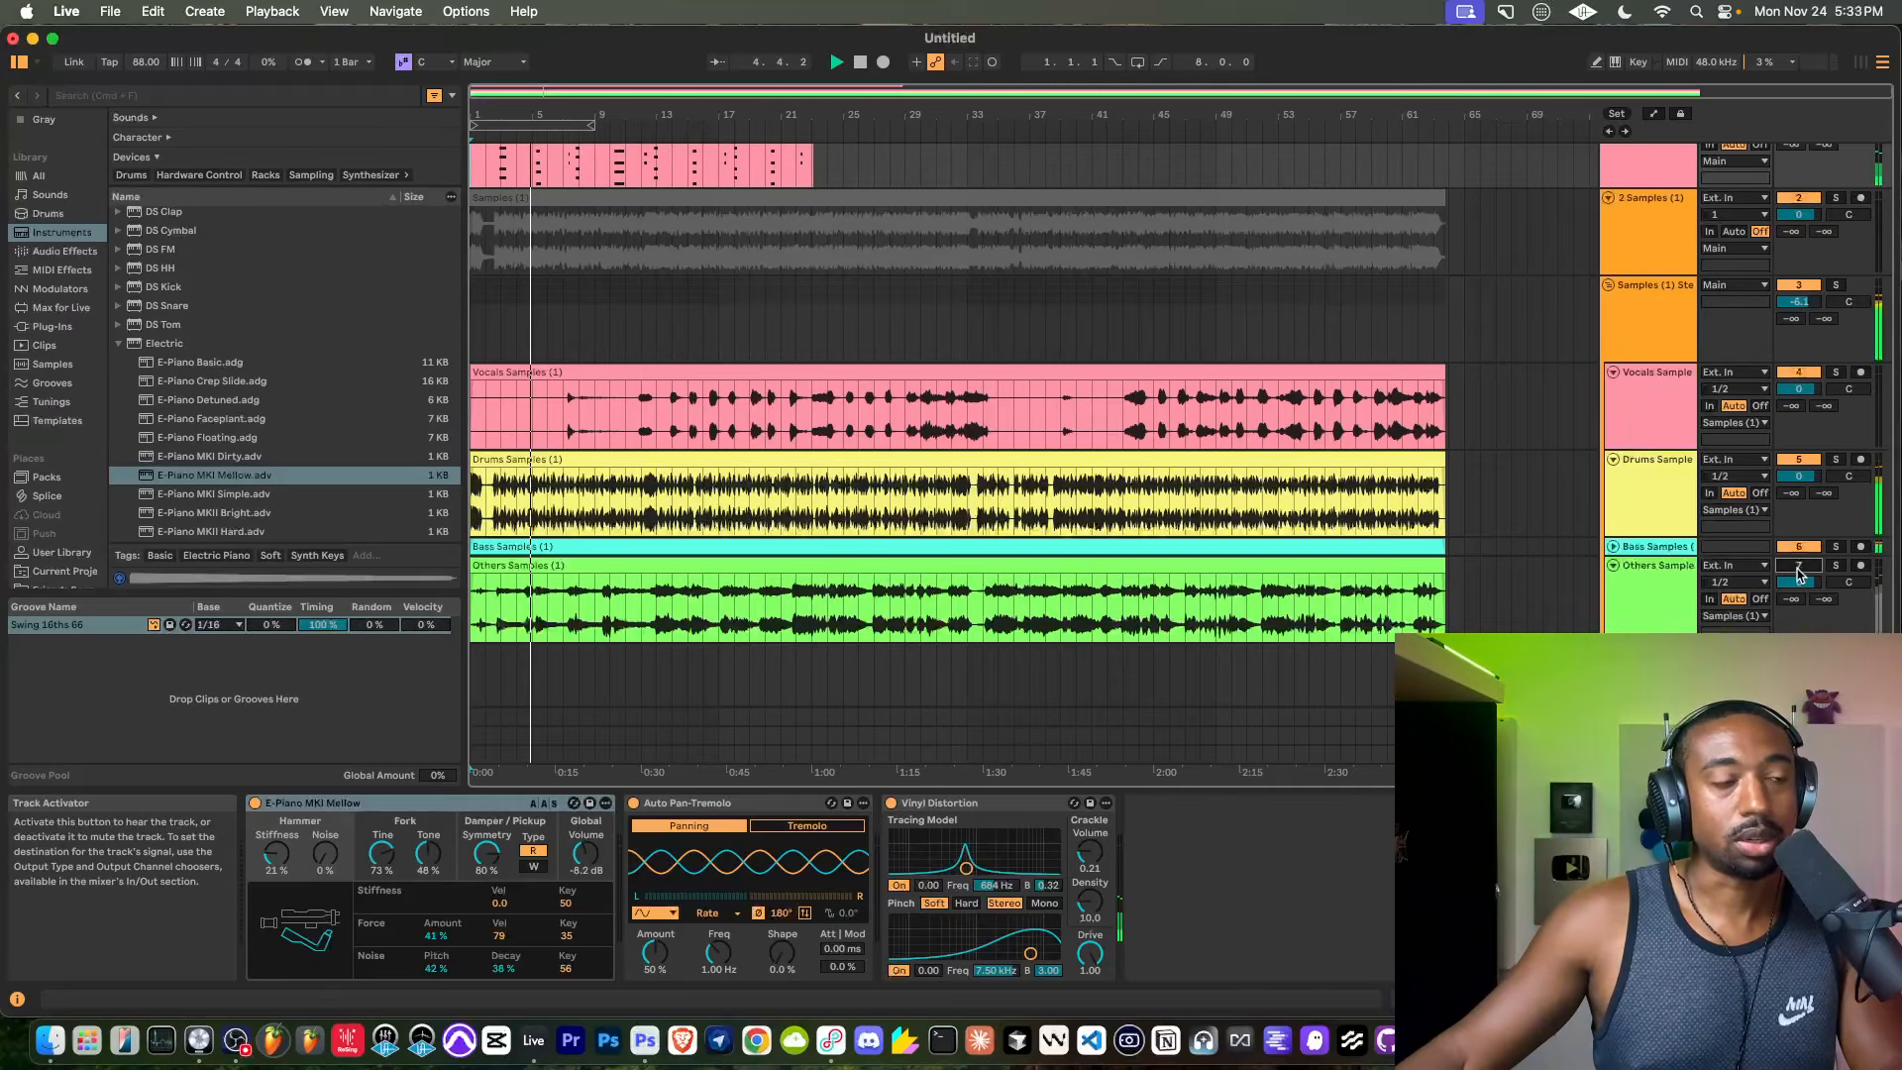
click(1612, 564)
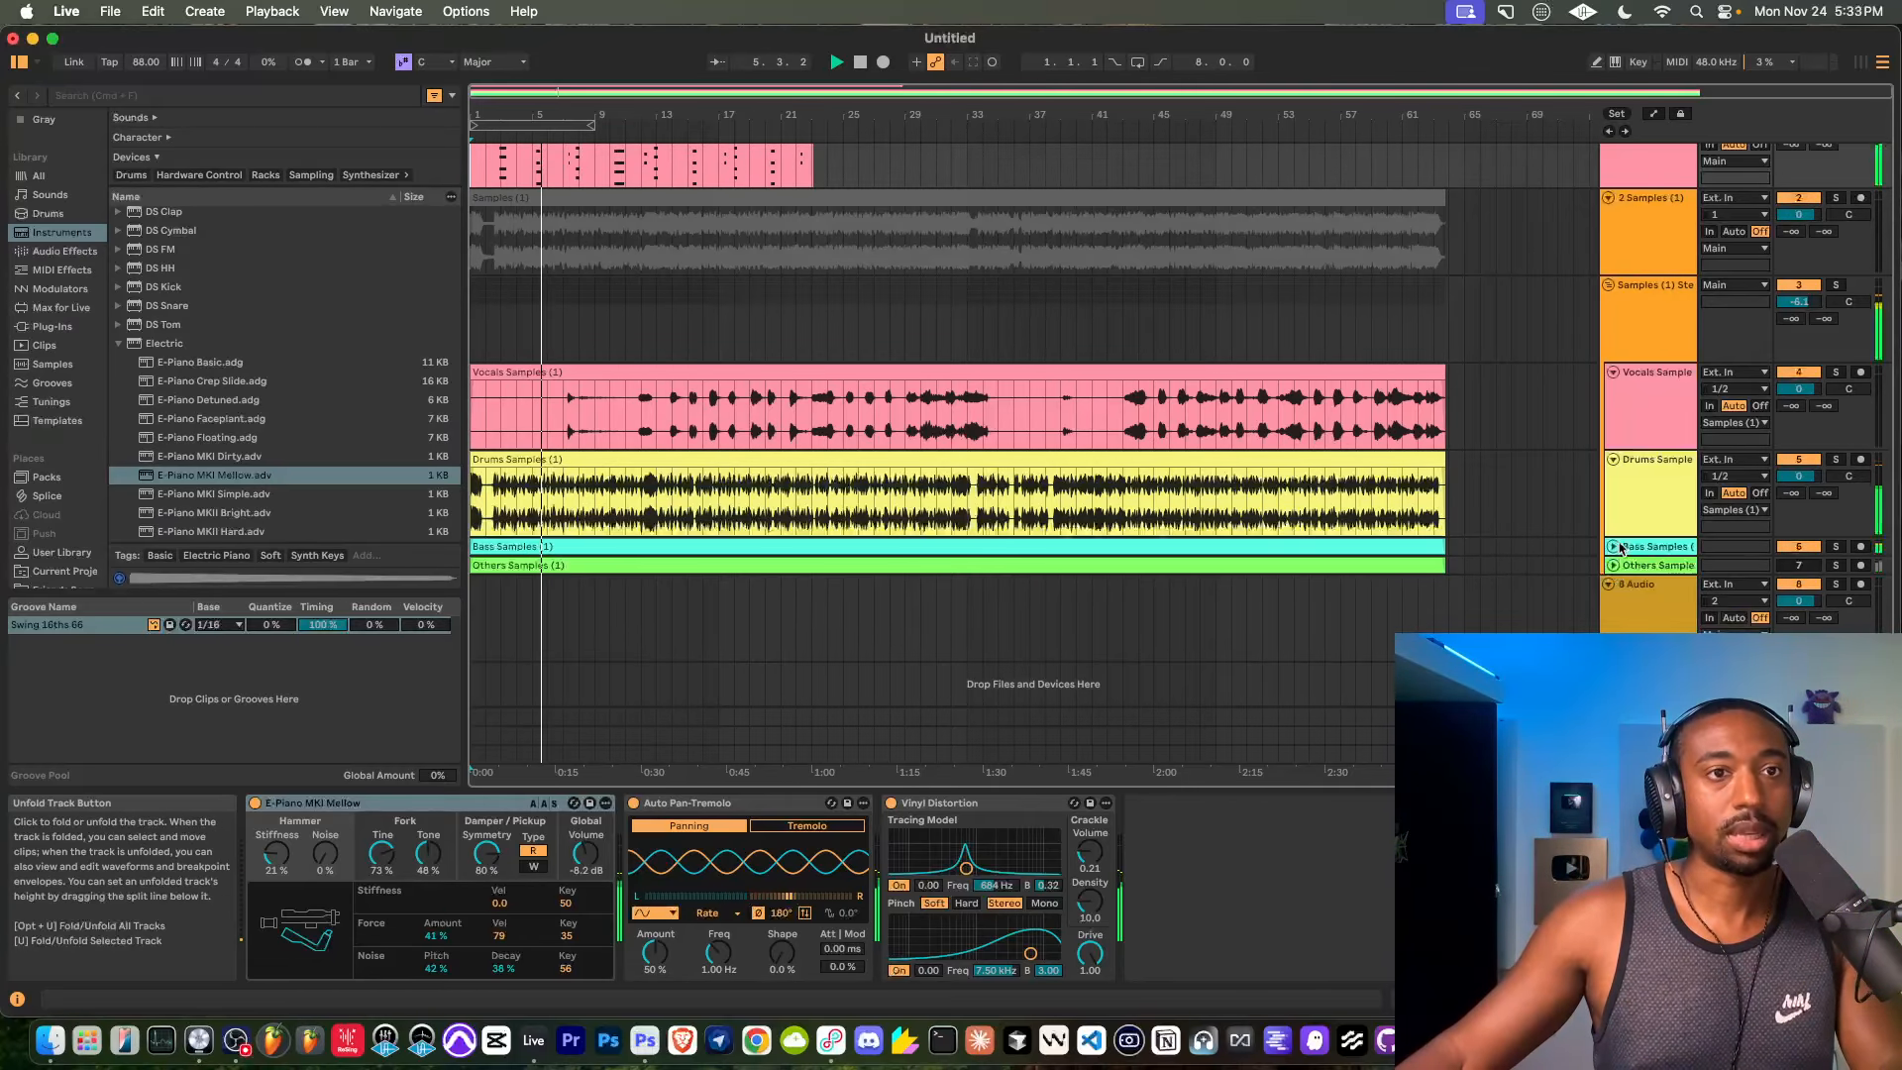
scroll(1620, 547, up, 2)
click(1647, 210)
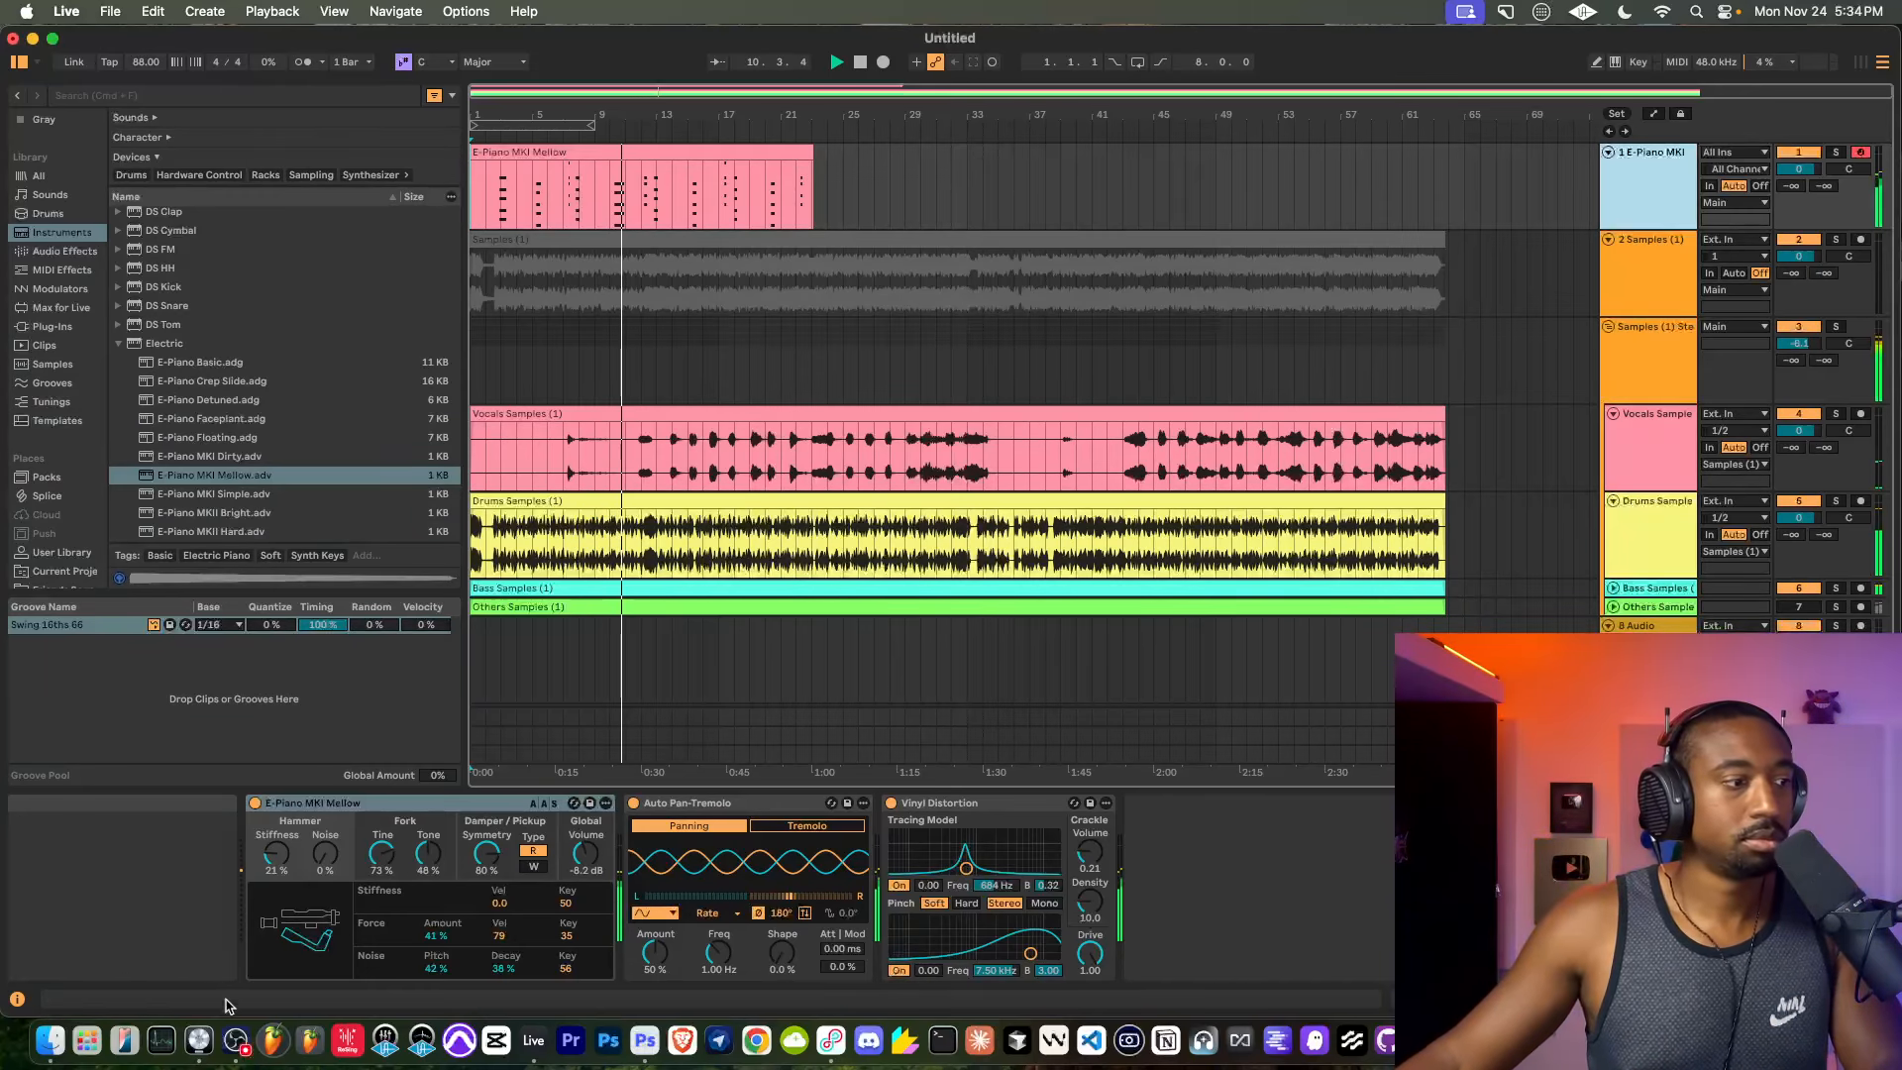
click(236, 1040)
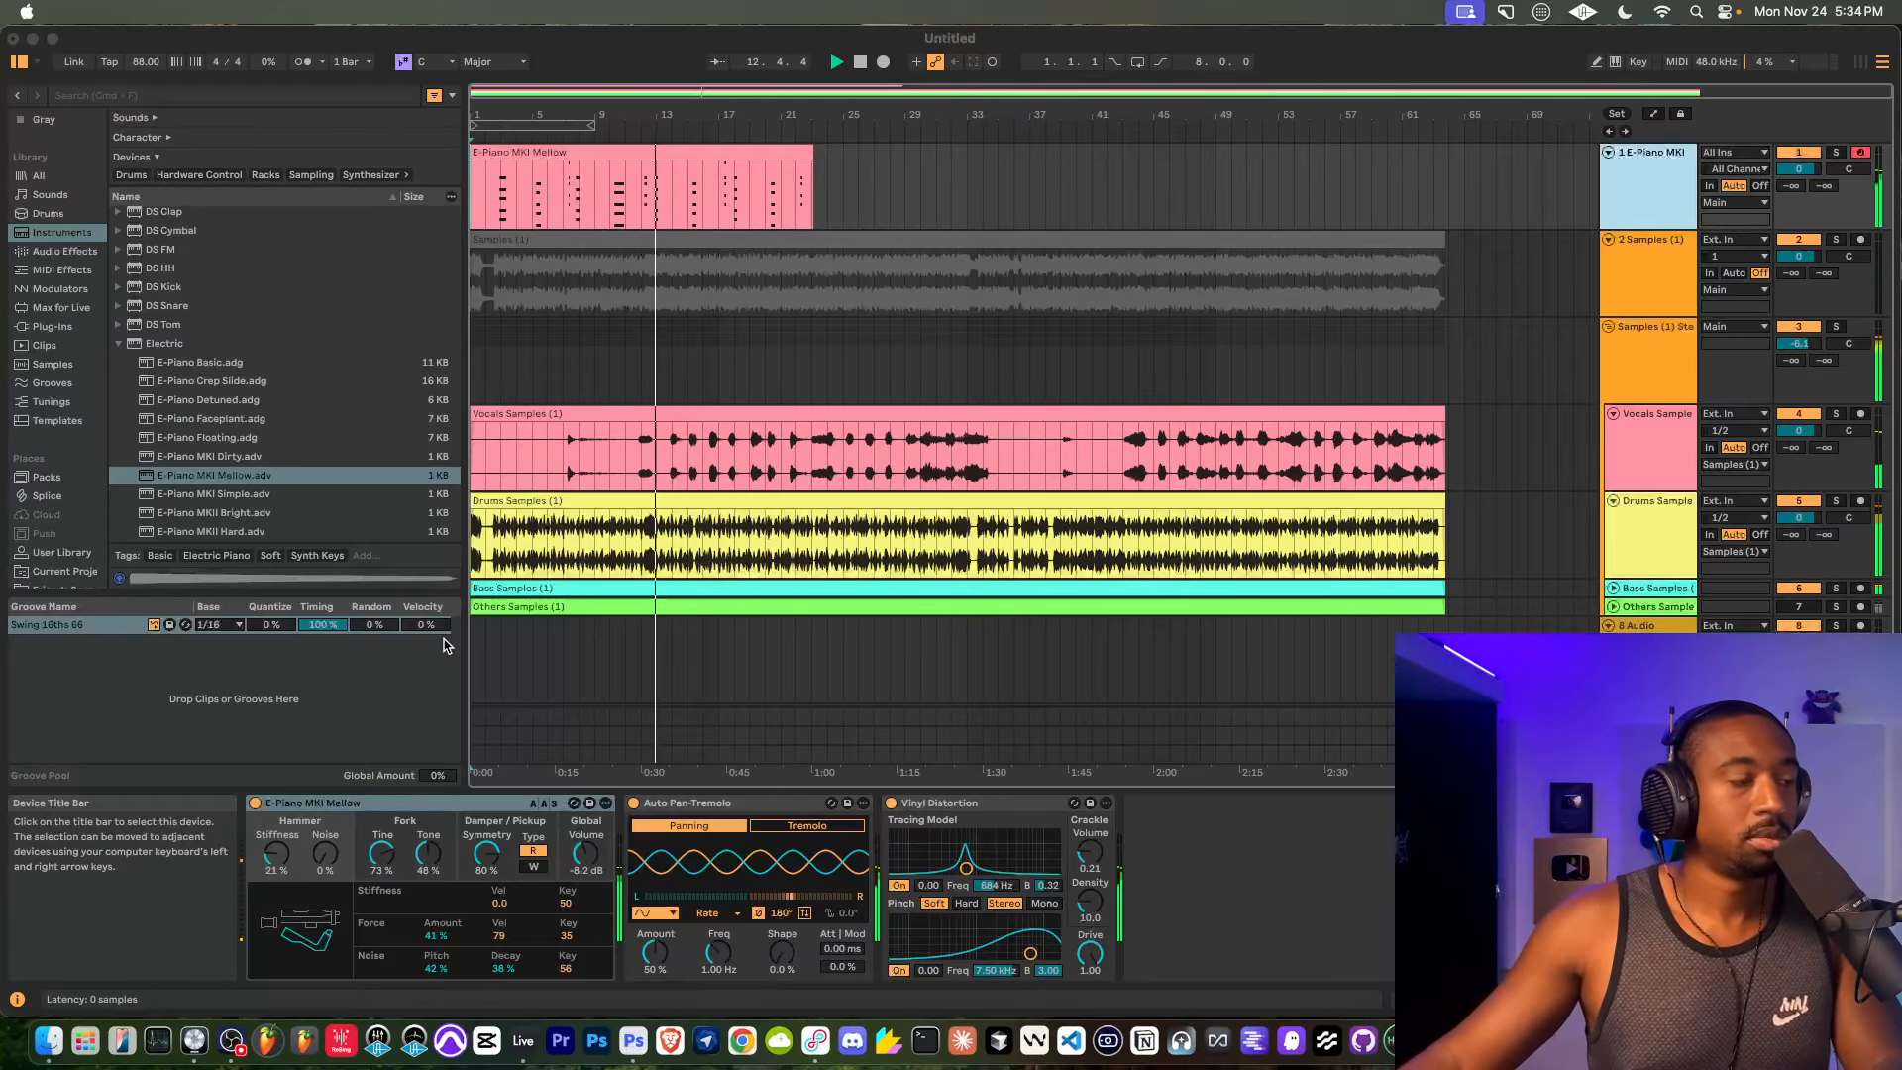
click(414, 667)
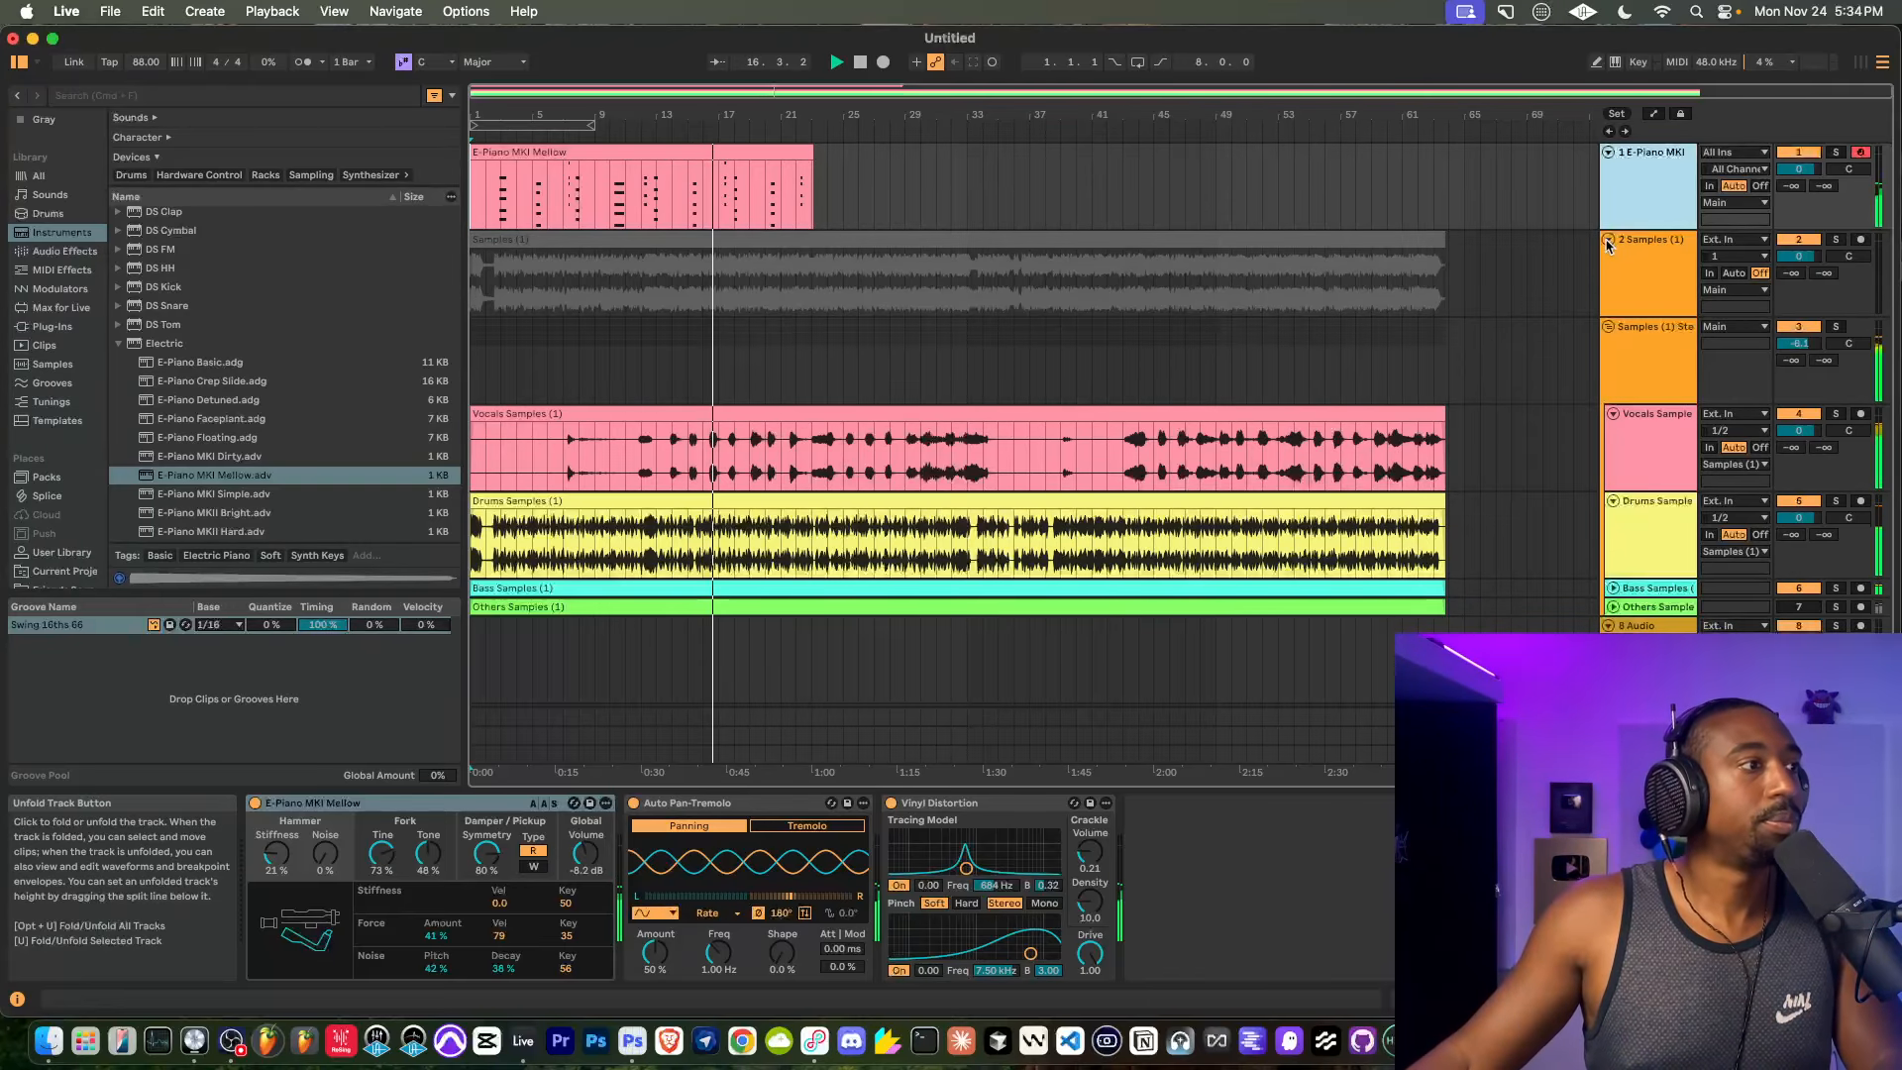
scroll(320, 307, down, 5)
scroll(320, 307, down, 5)
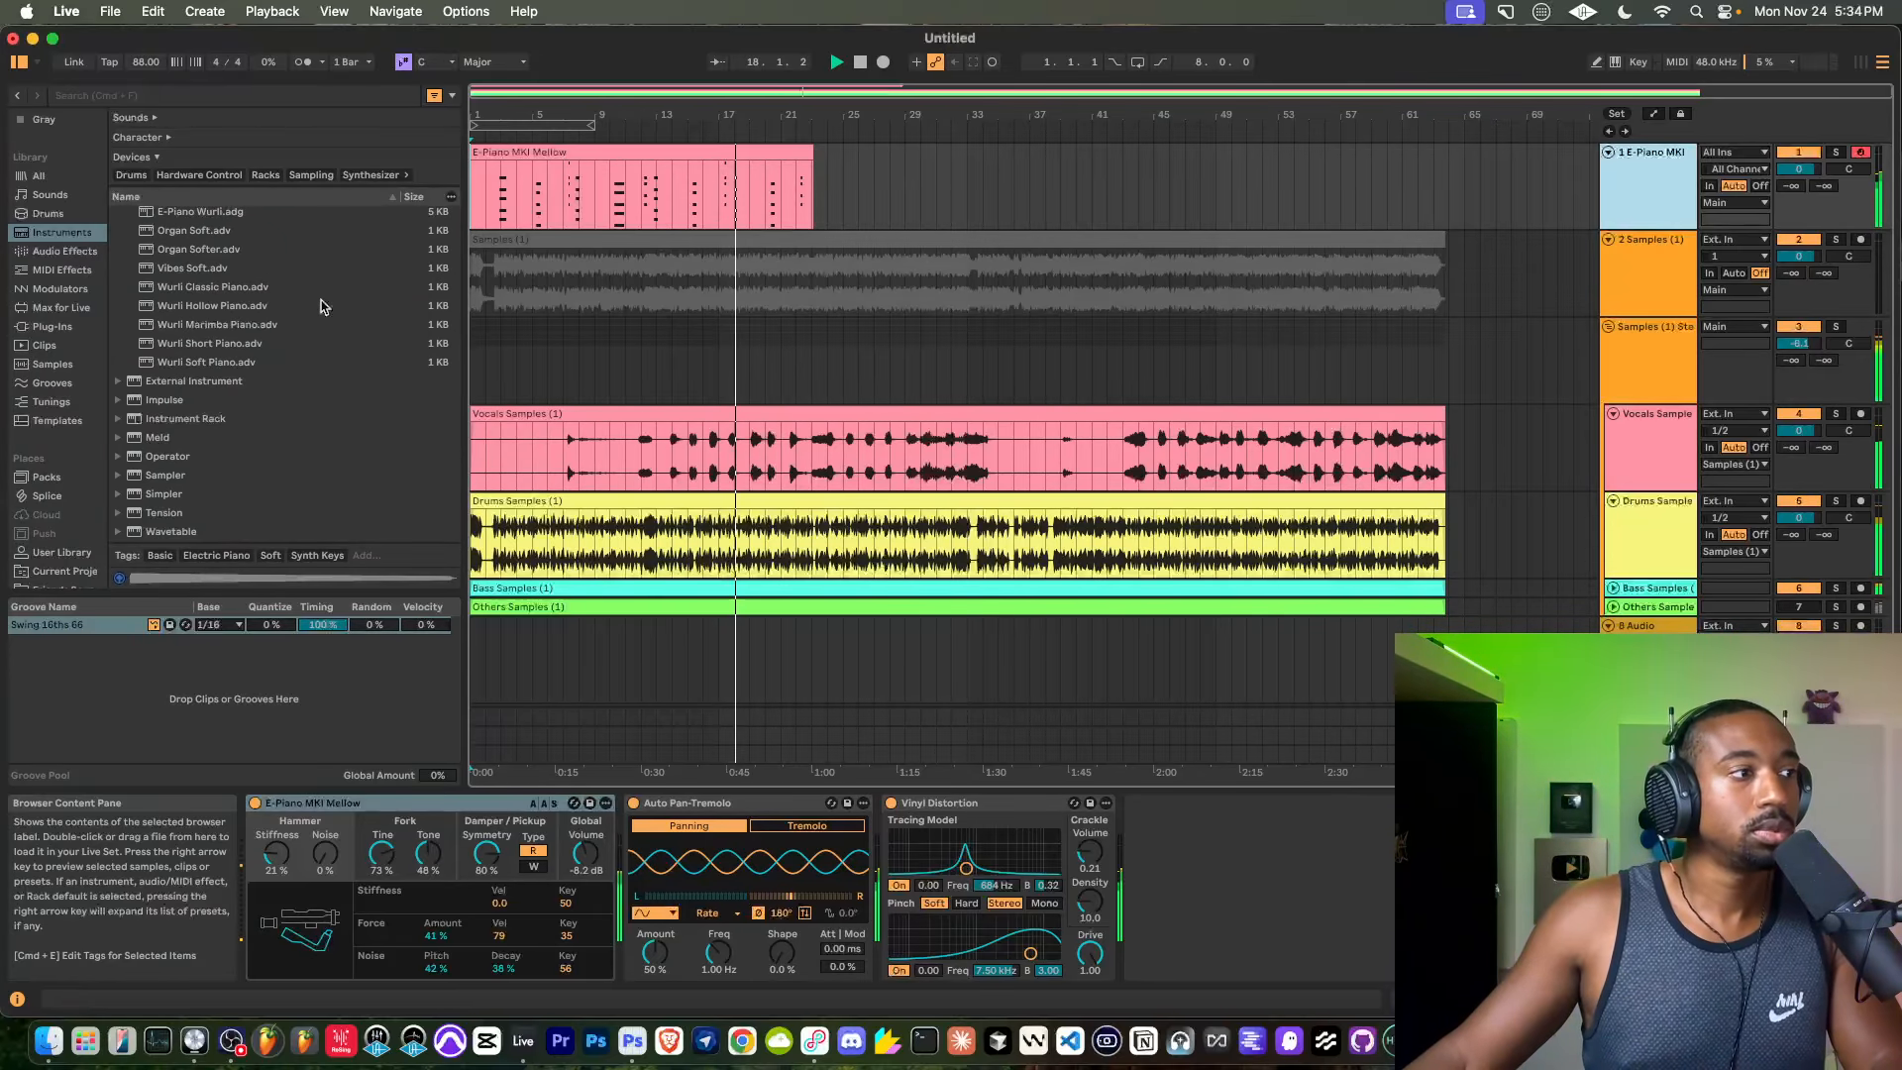
scroll(320, 307, up, 10)
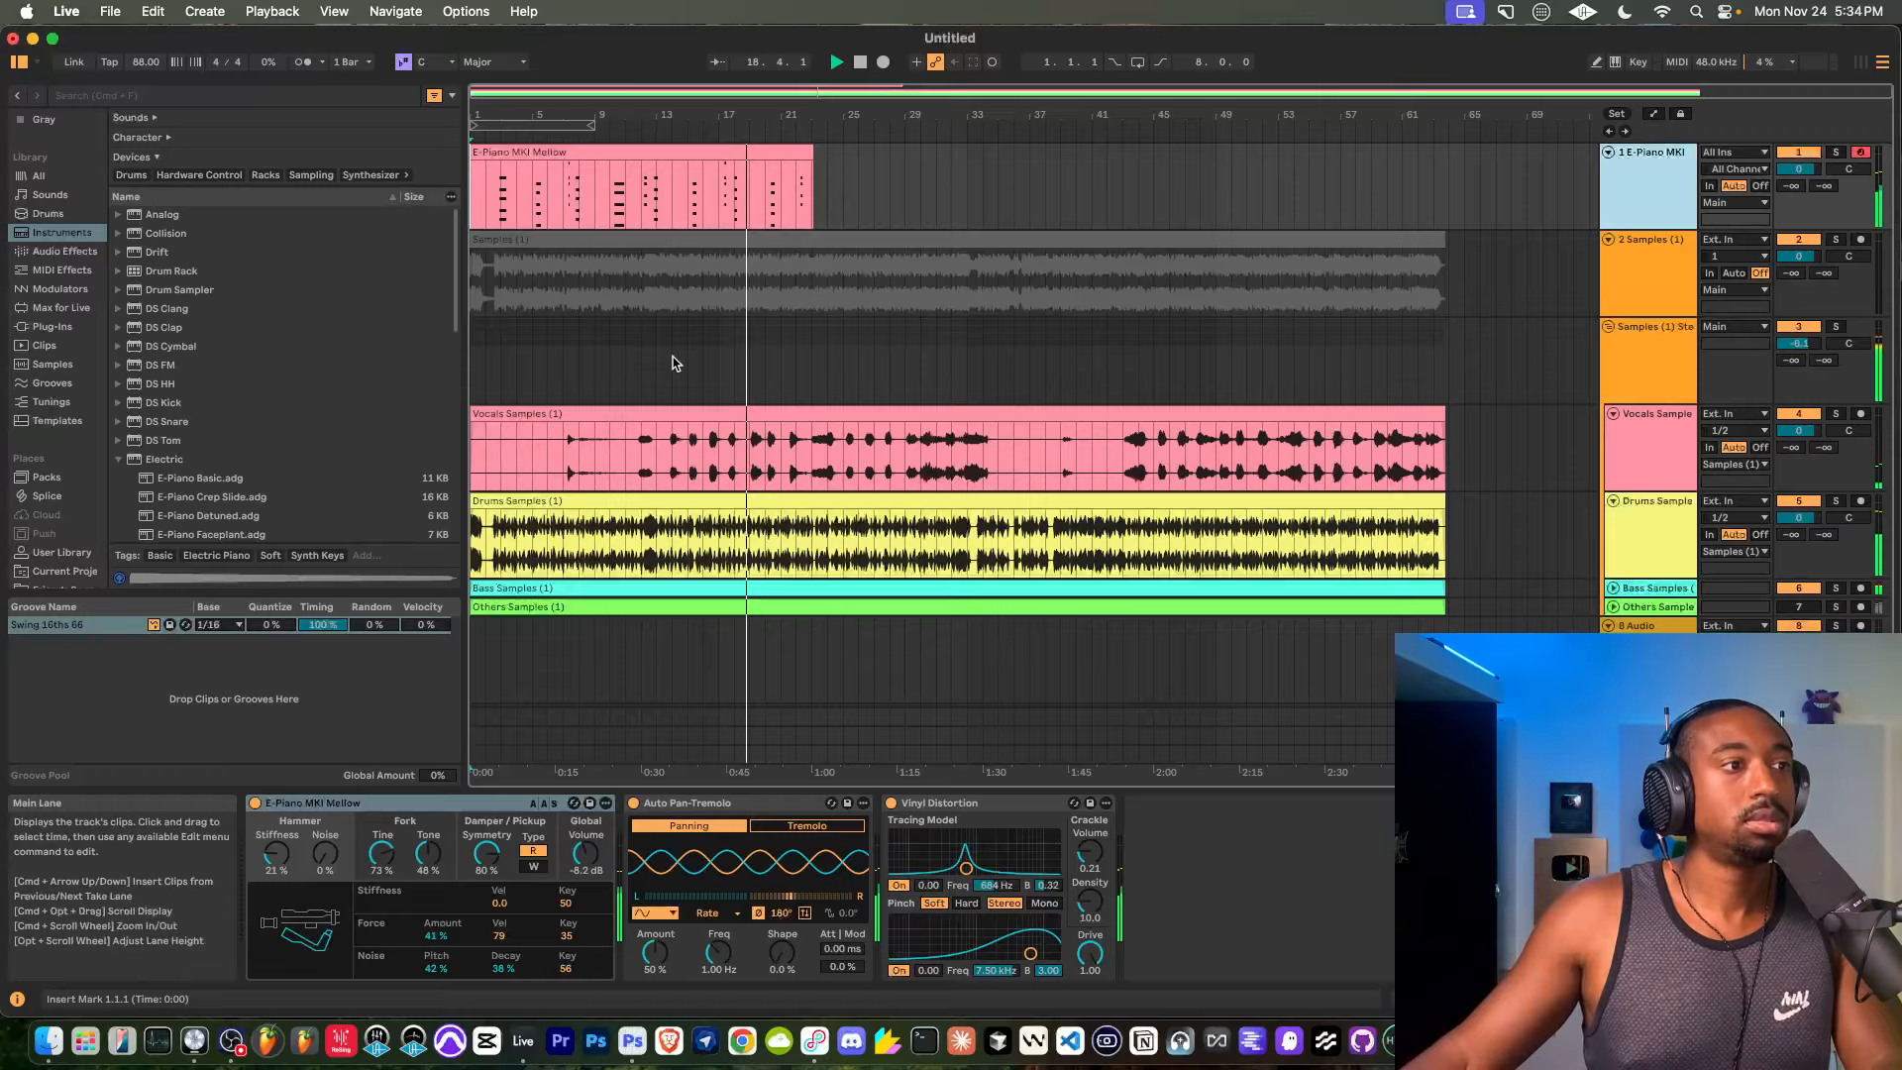
Extract the groove from the drums stem clip into the groove pool.
click(648, 505)
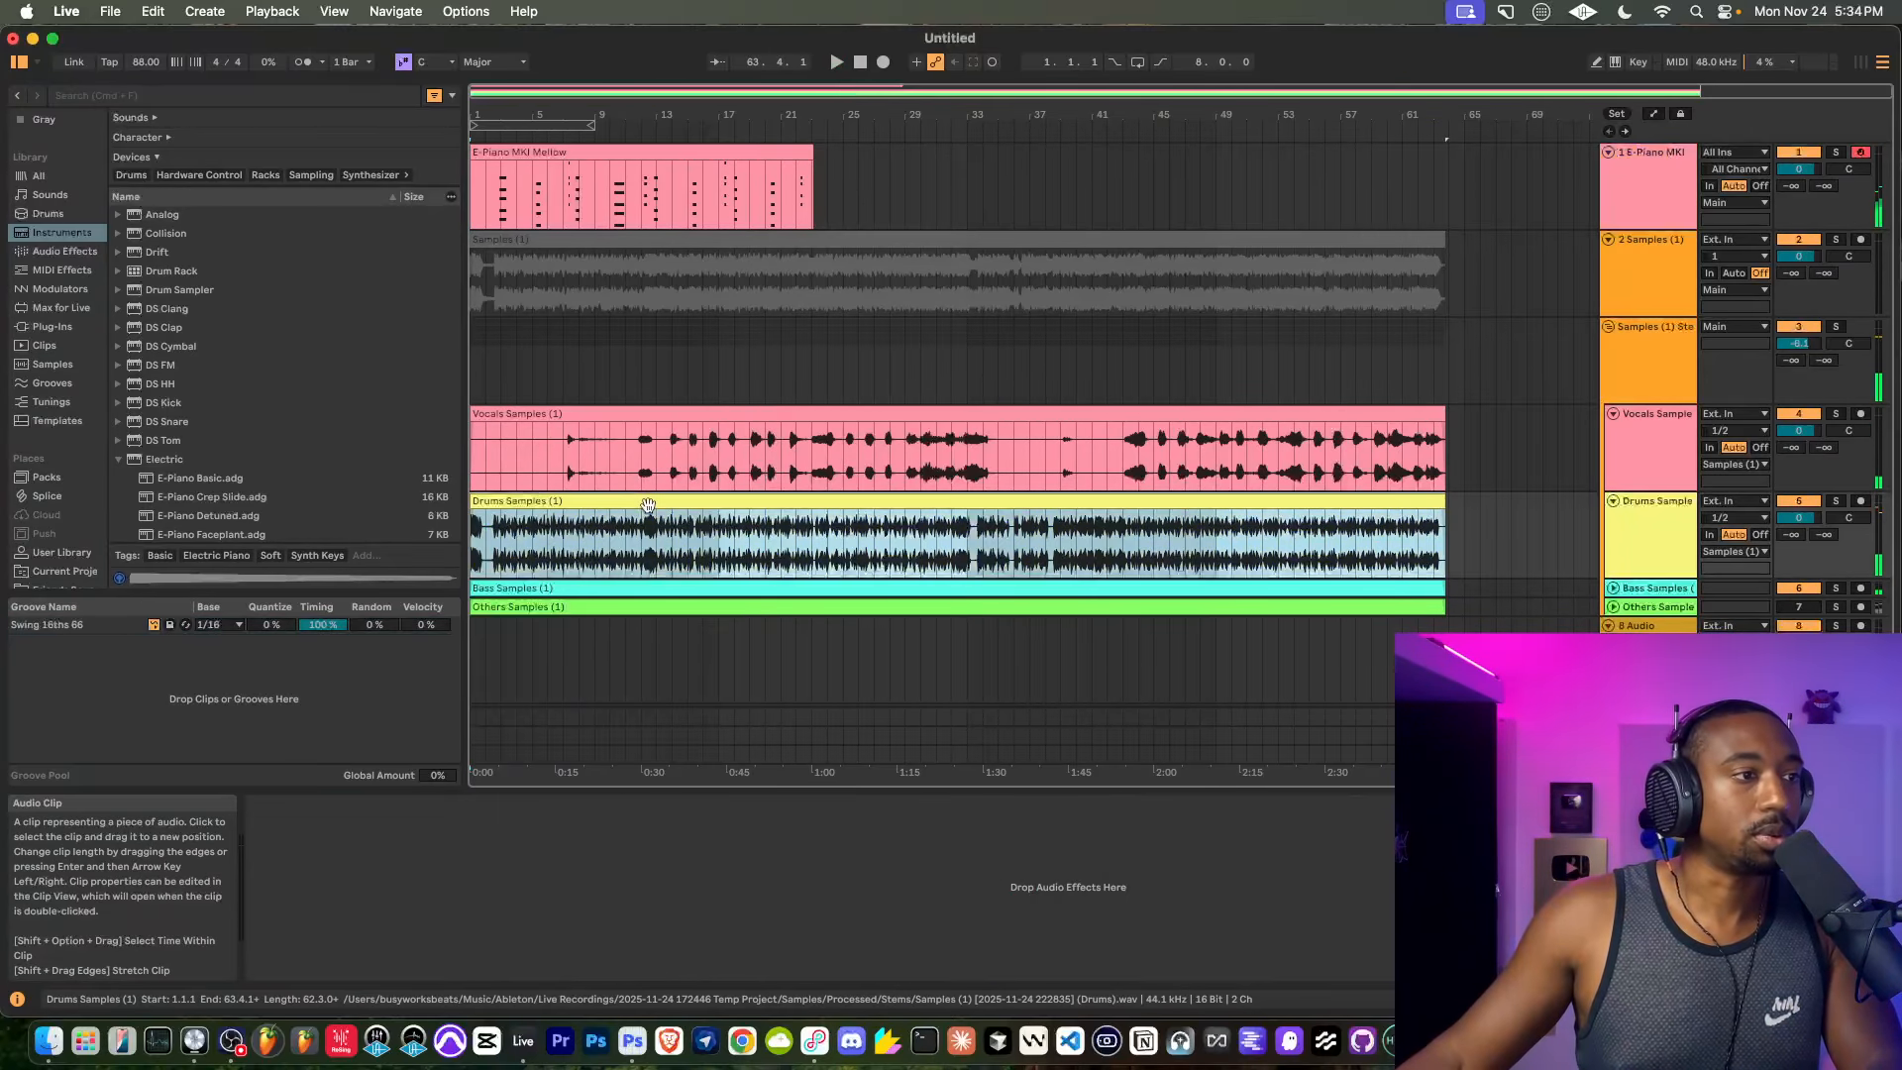
right_click(650, 507)
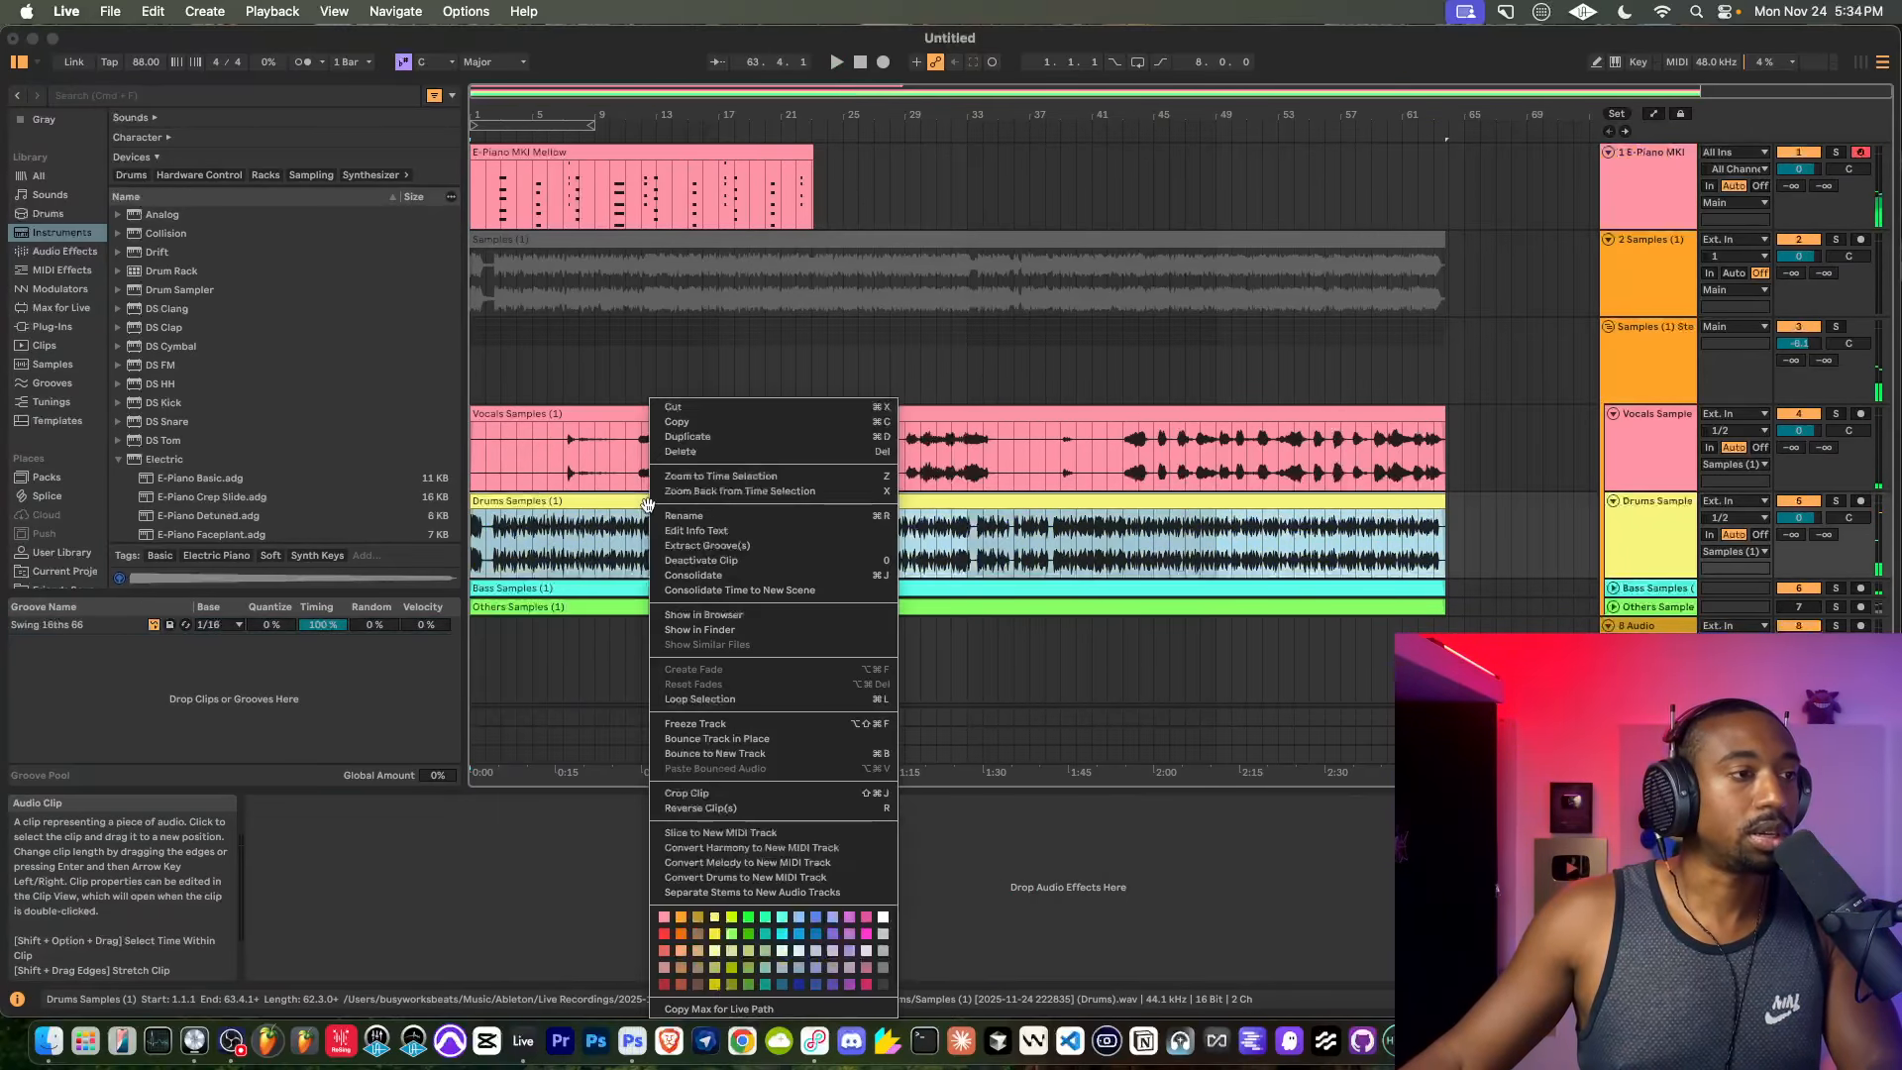
click(693, 545)
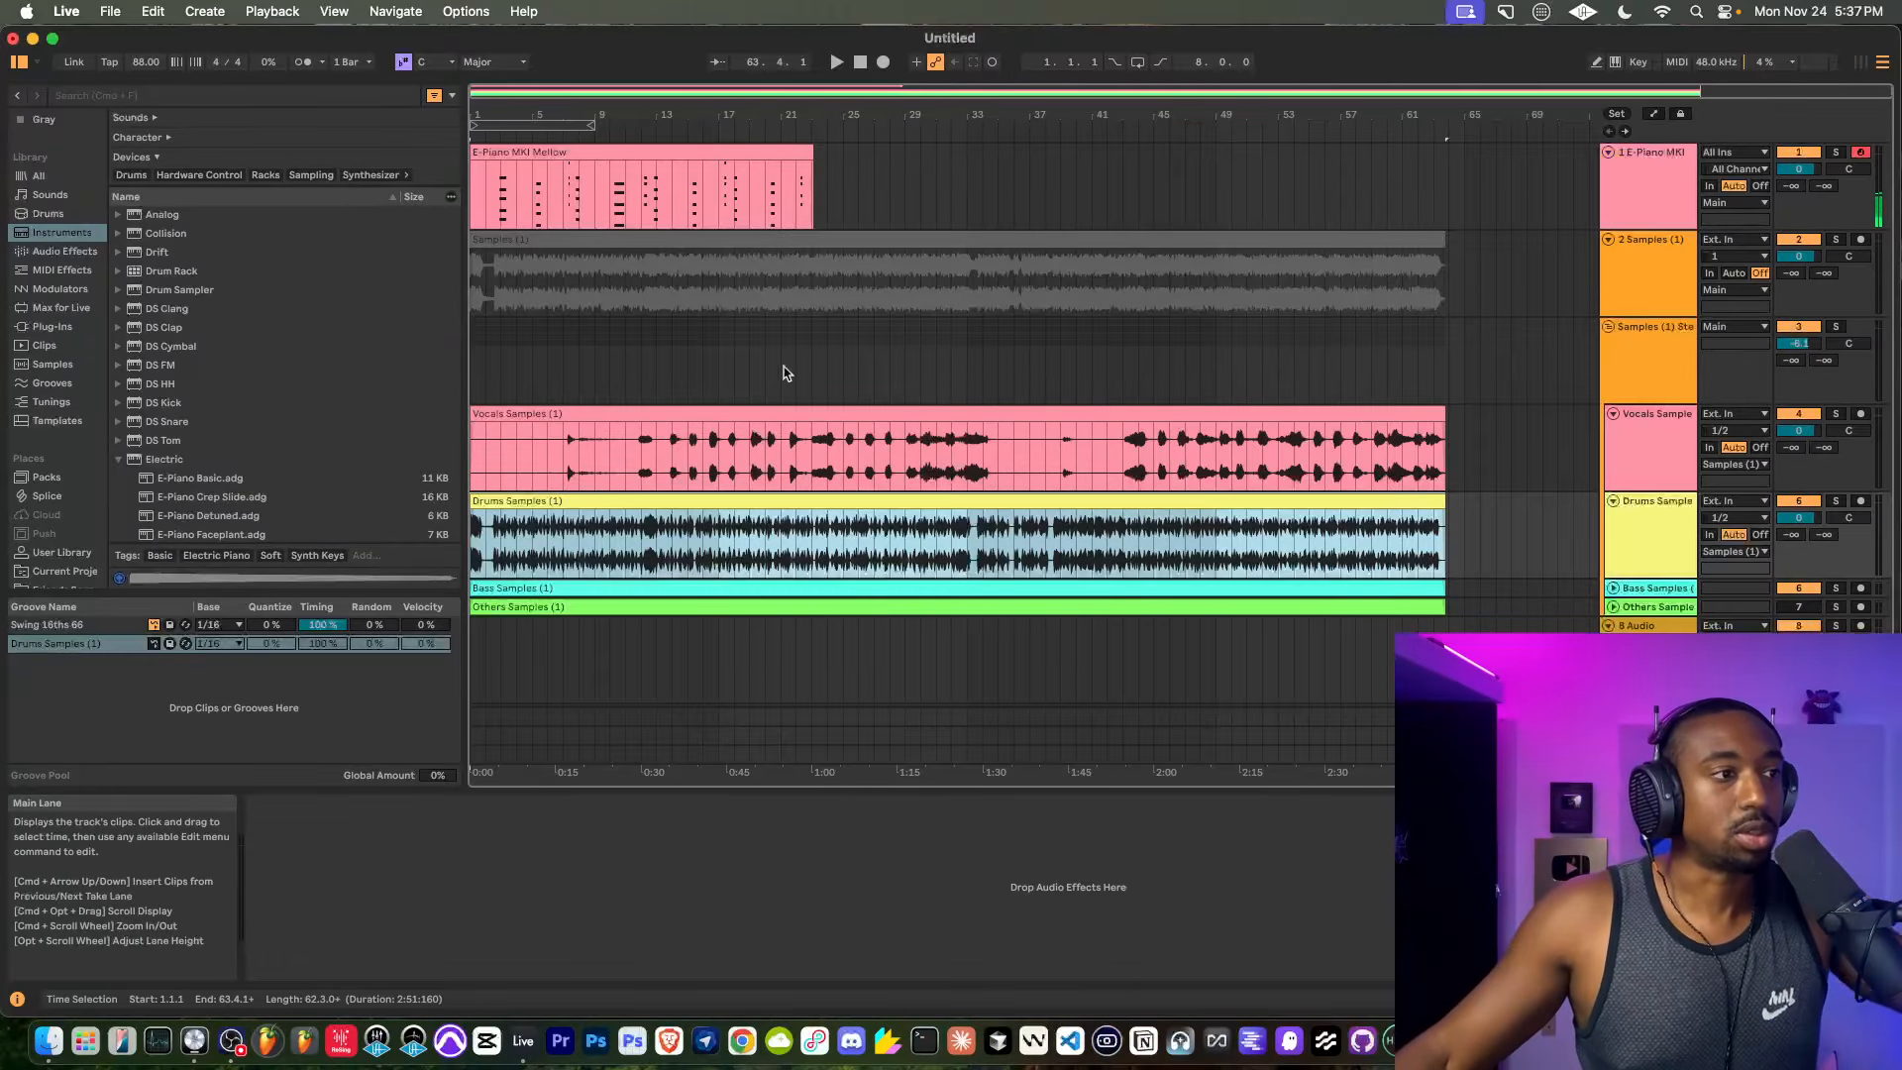
Apply the Drums Samples (1) groove to the recorded electric piano clip and commit it to the notes.
click(837, 62)
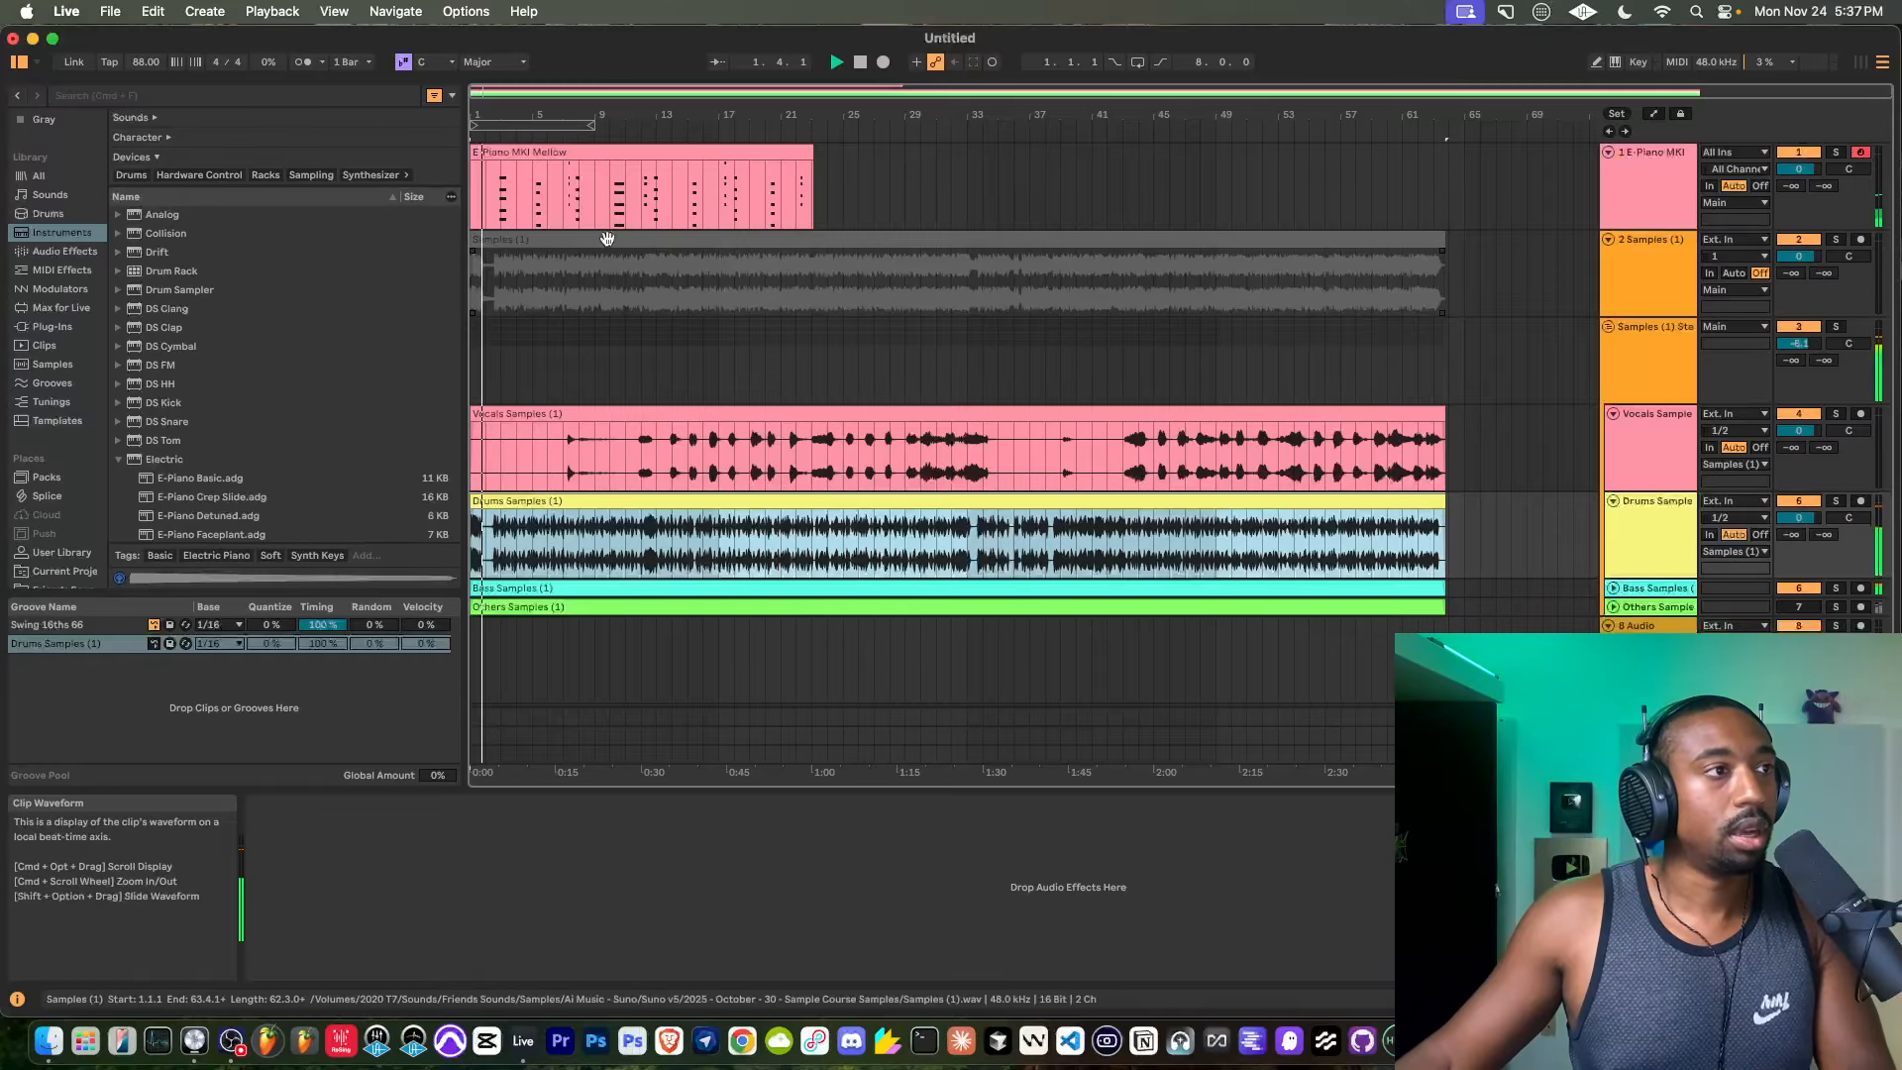
click(560, 155)
double_click(561, 154)
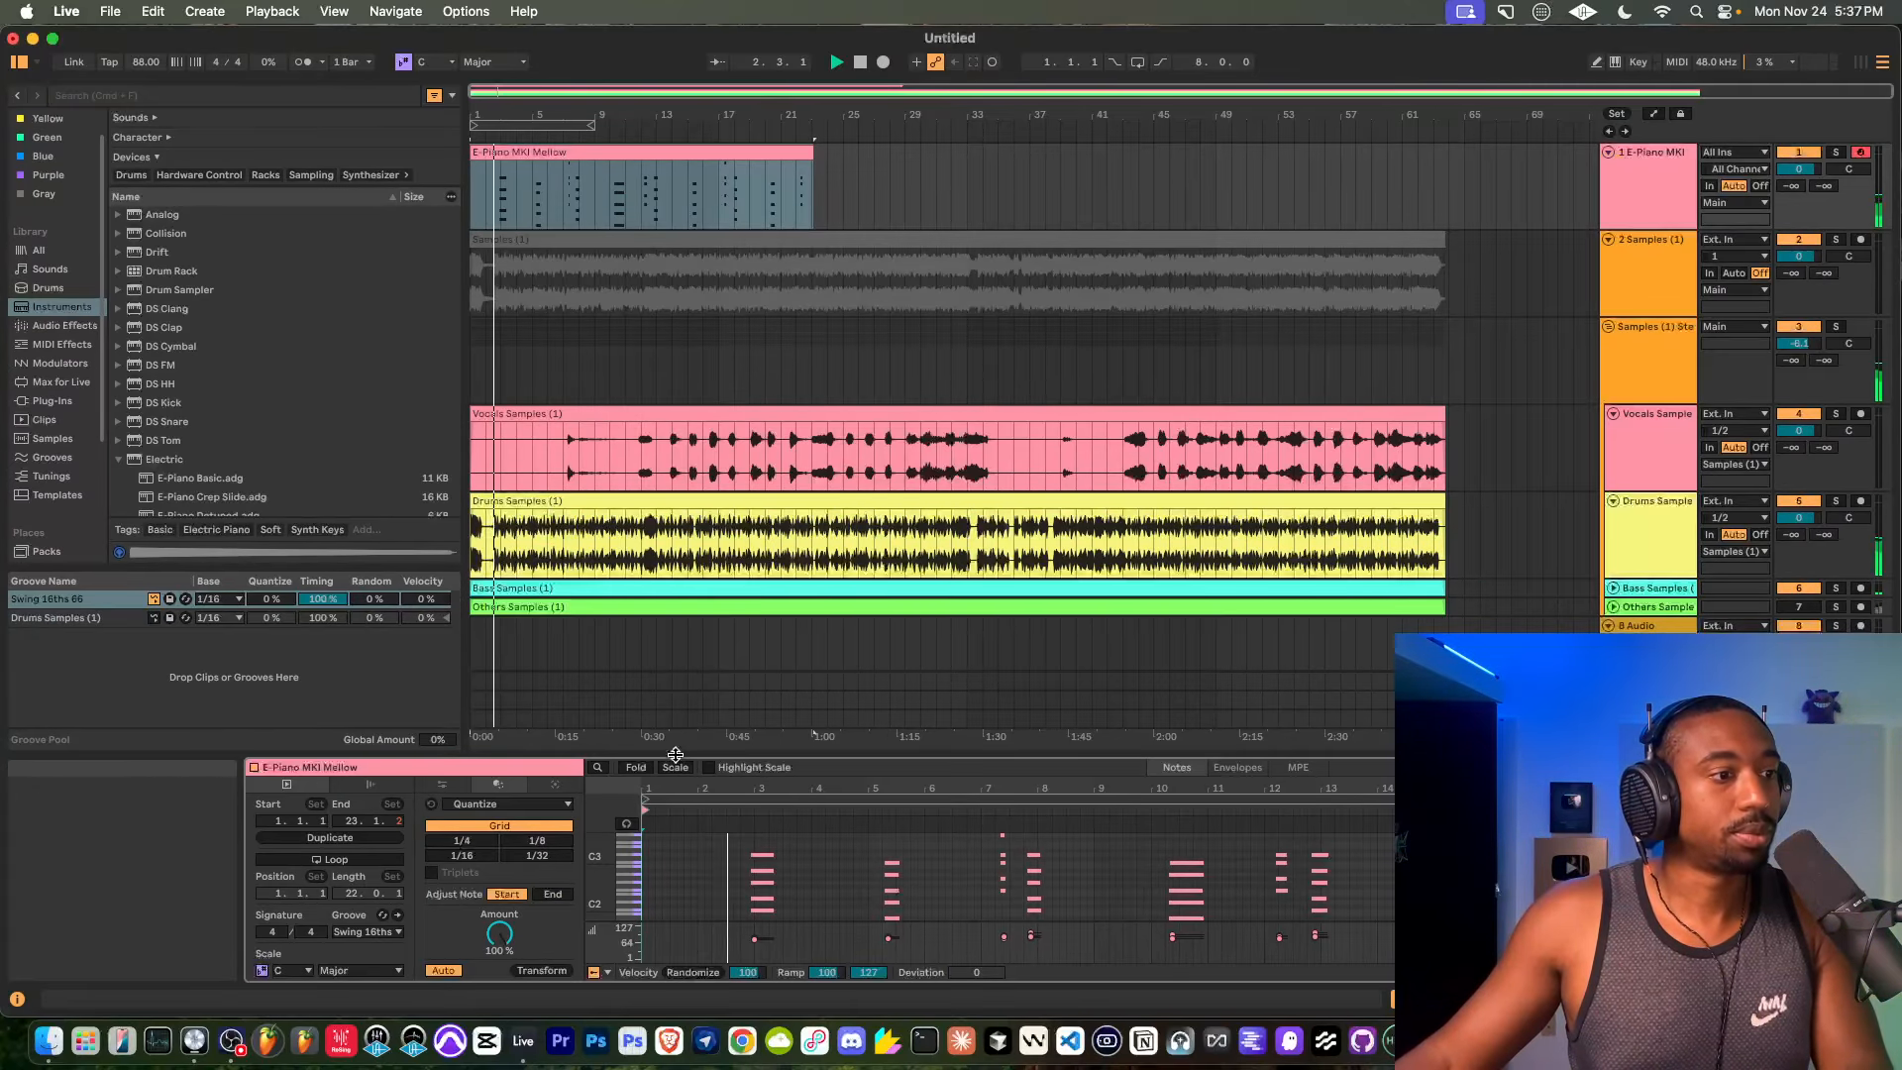
drag(667, 750, 639, 396)
click(660, 594)
key(super+a)
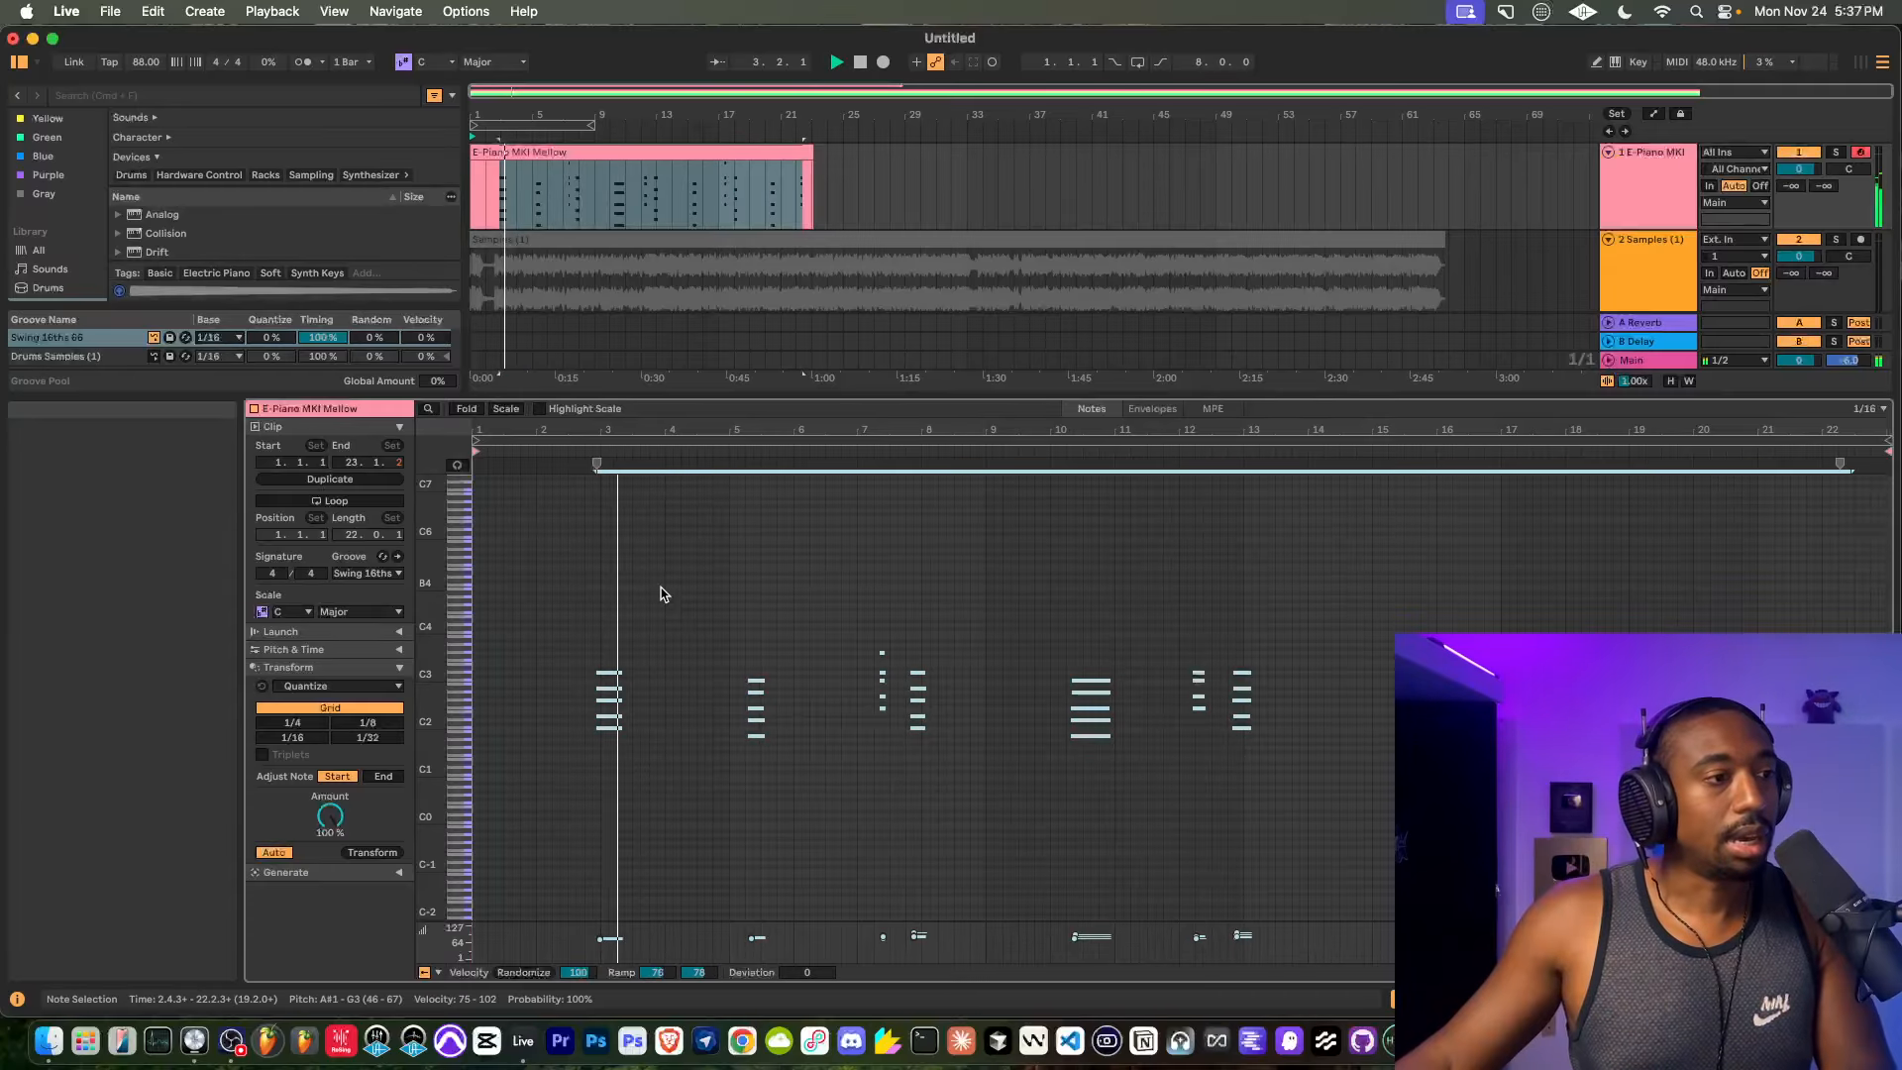
click(367, 573)
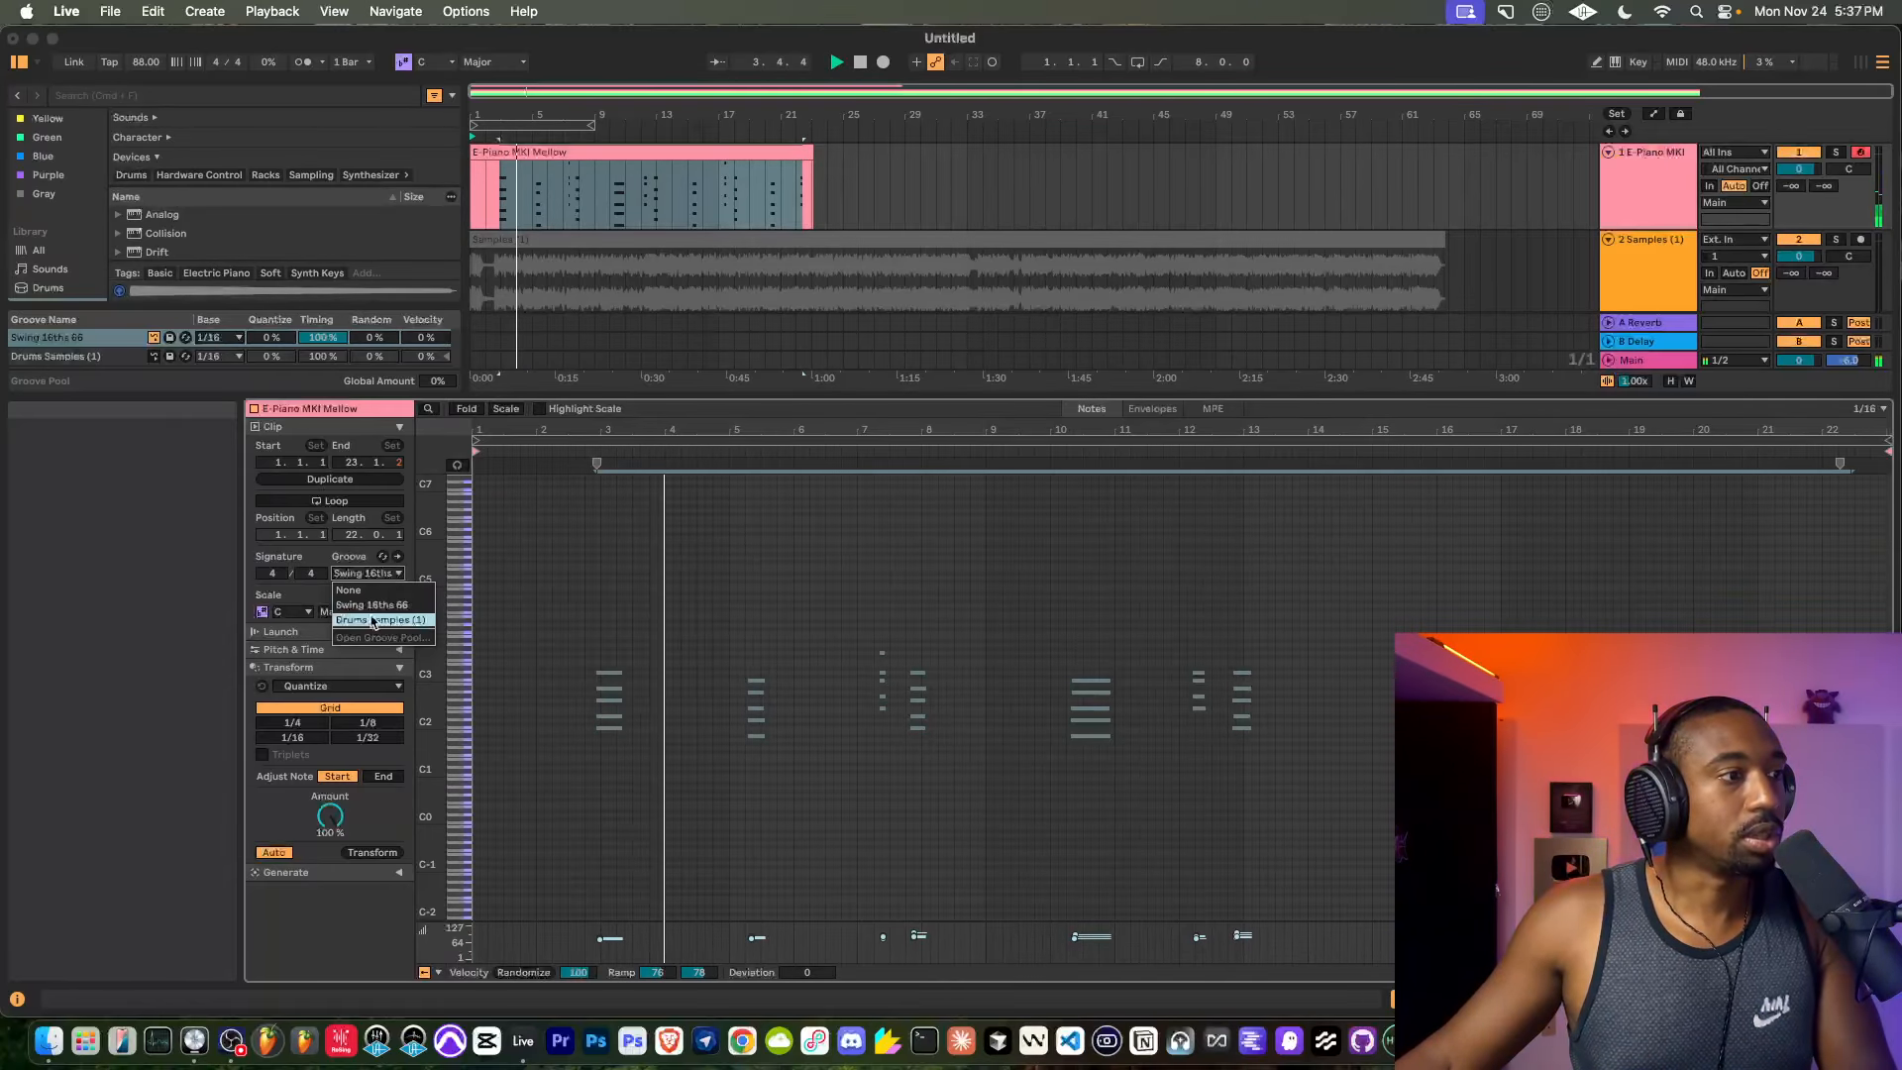
click(374, 621)
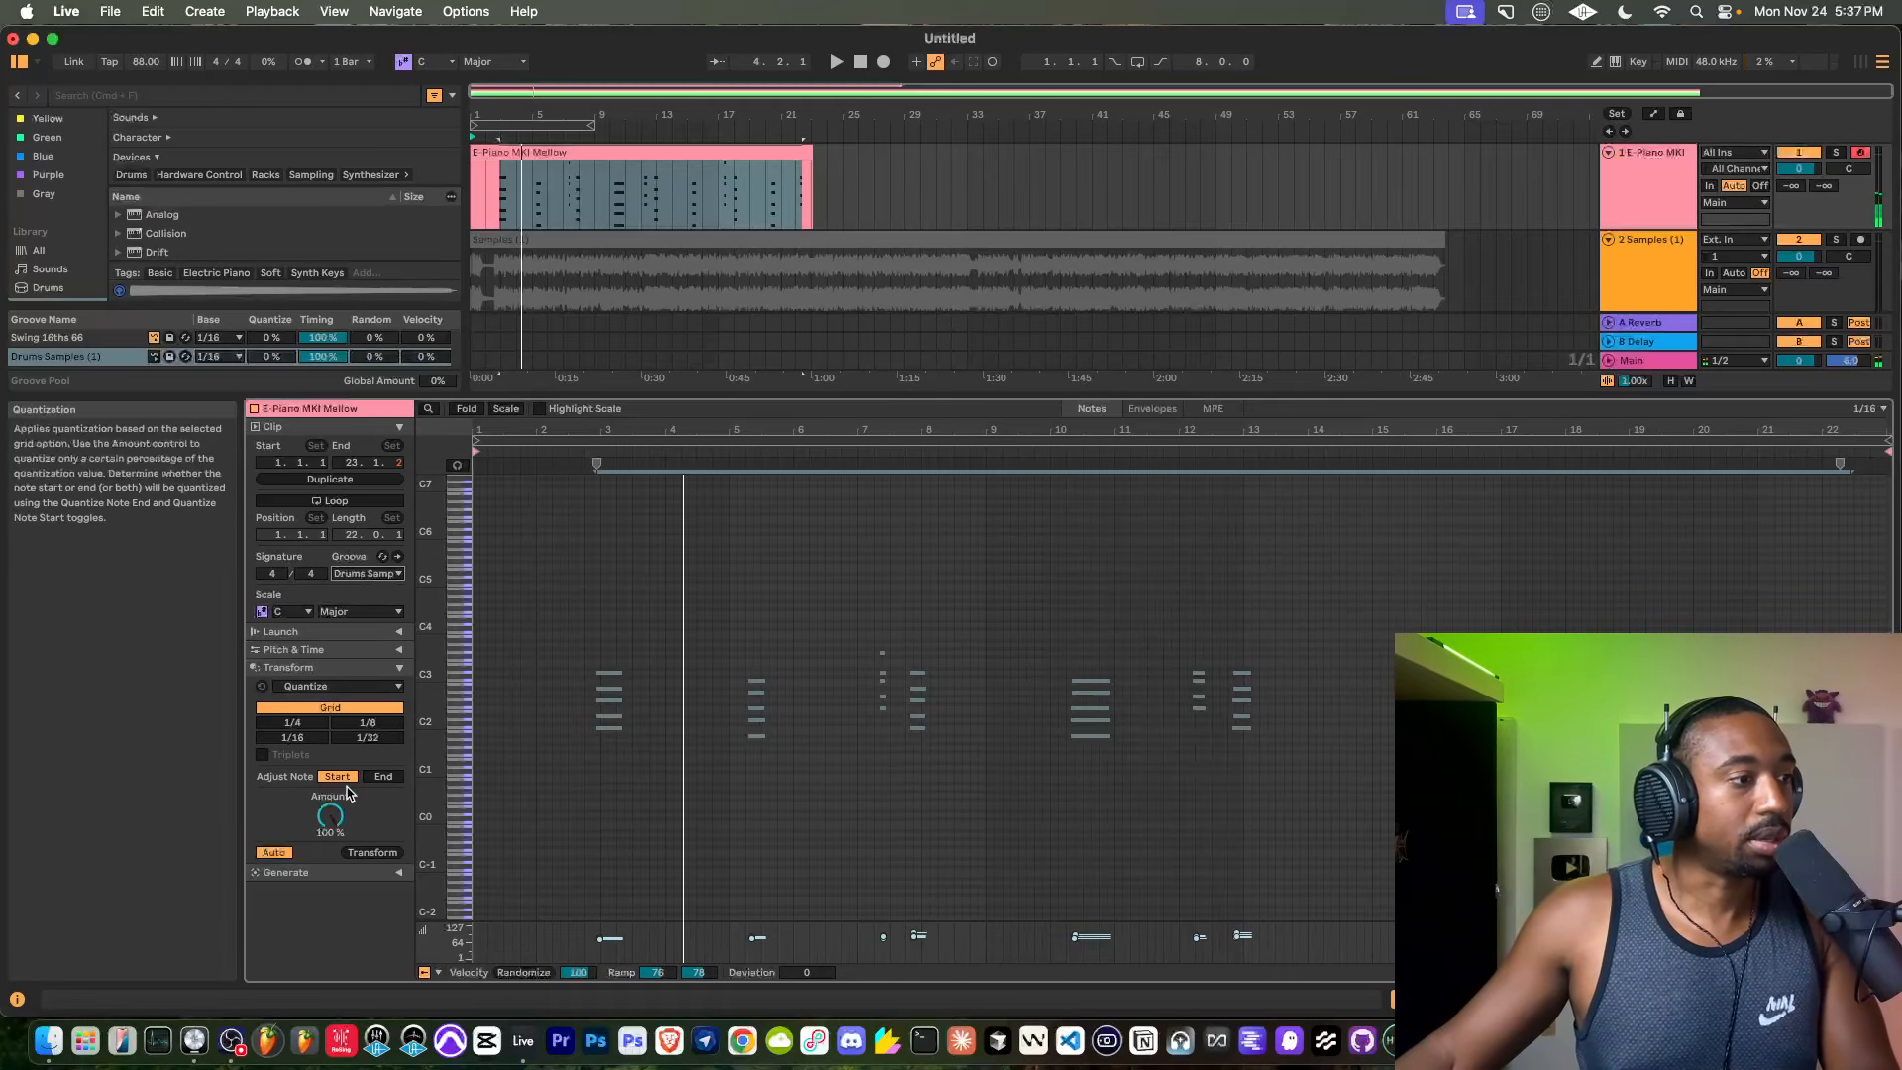
click(399, 557)
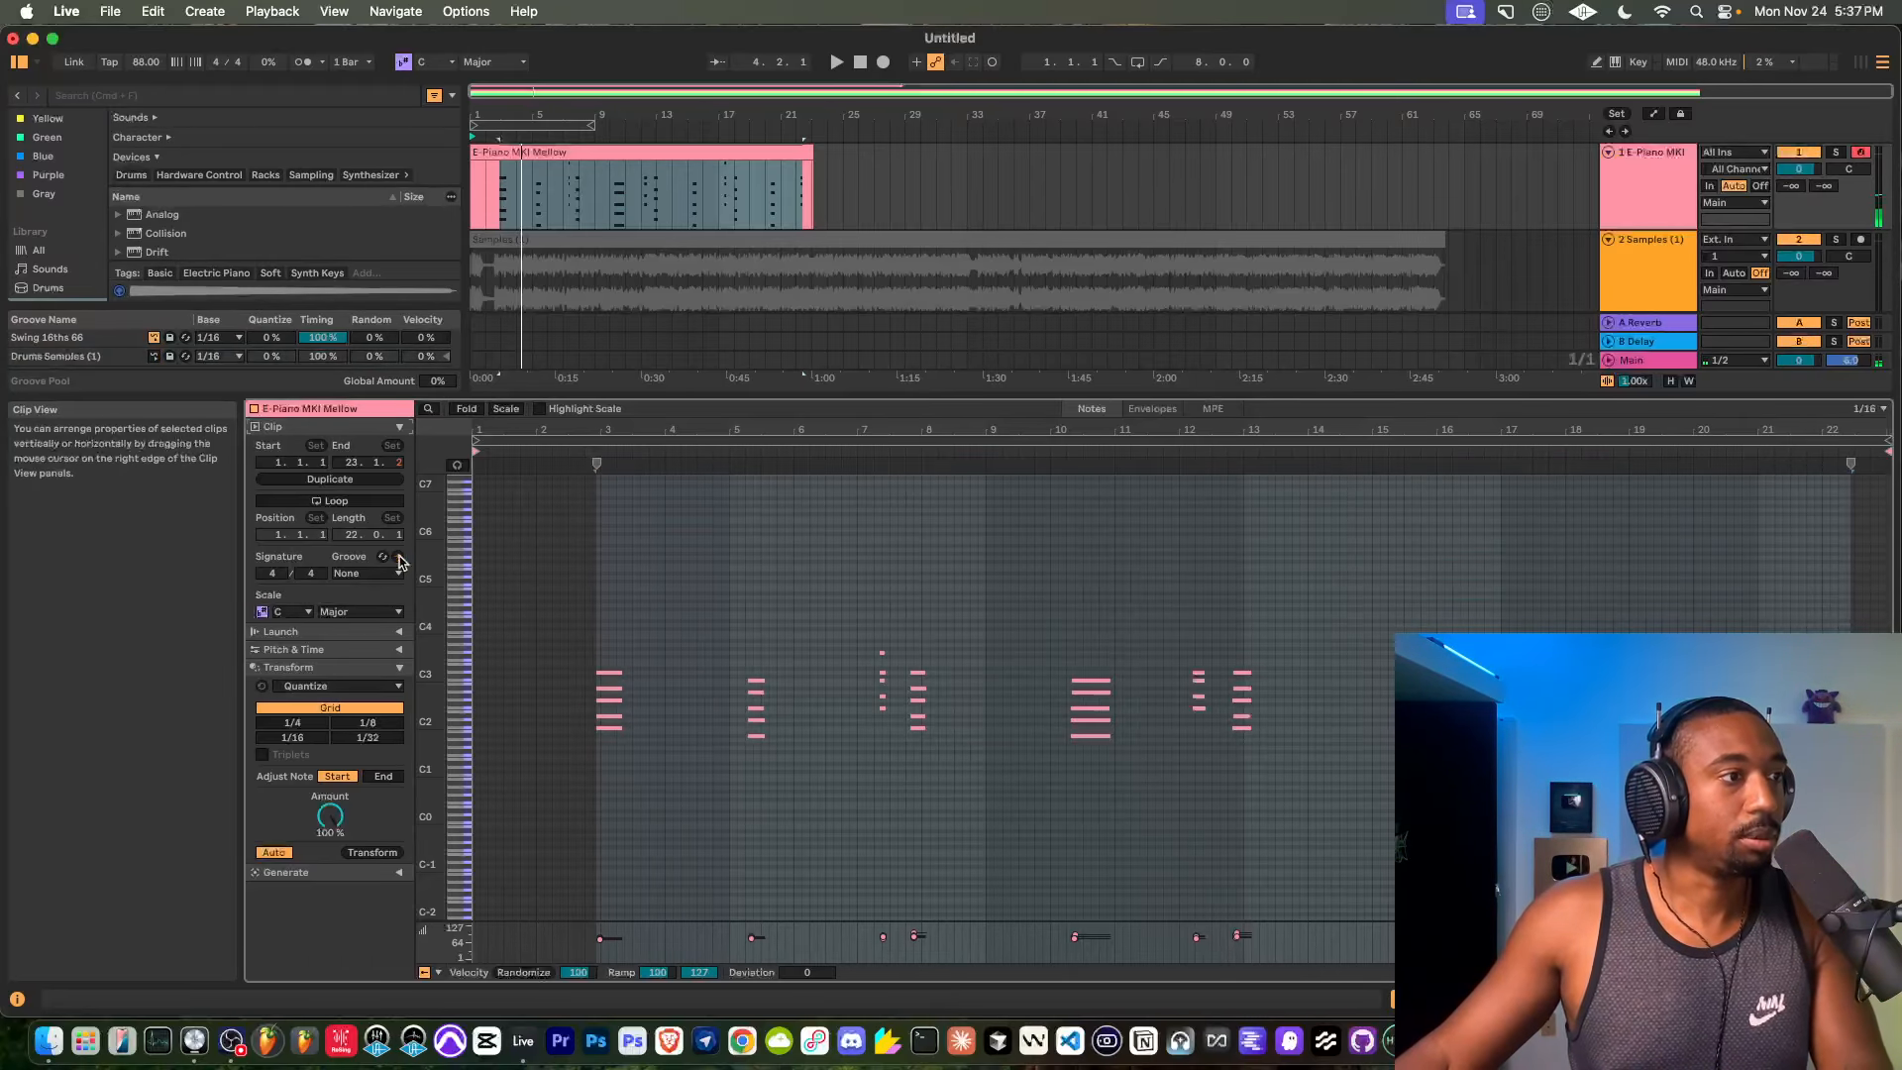
key(super+a)
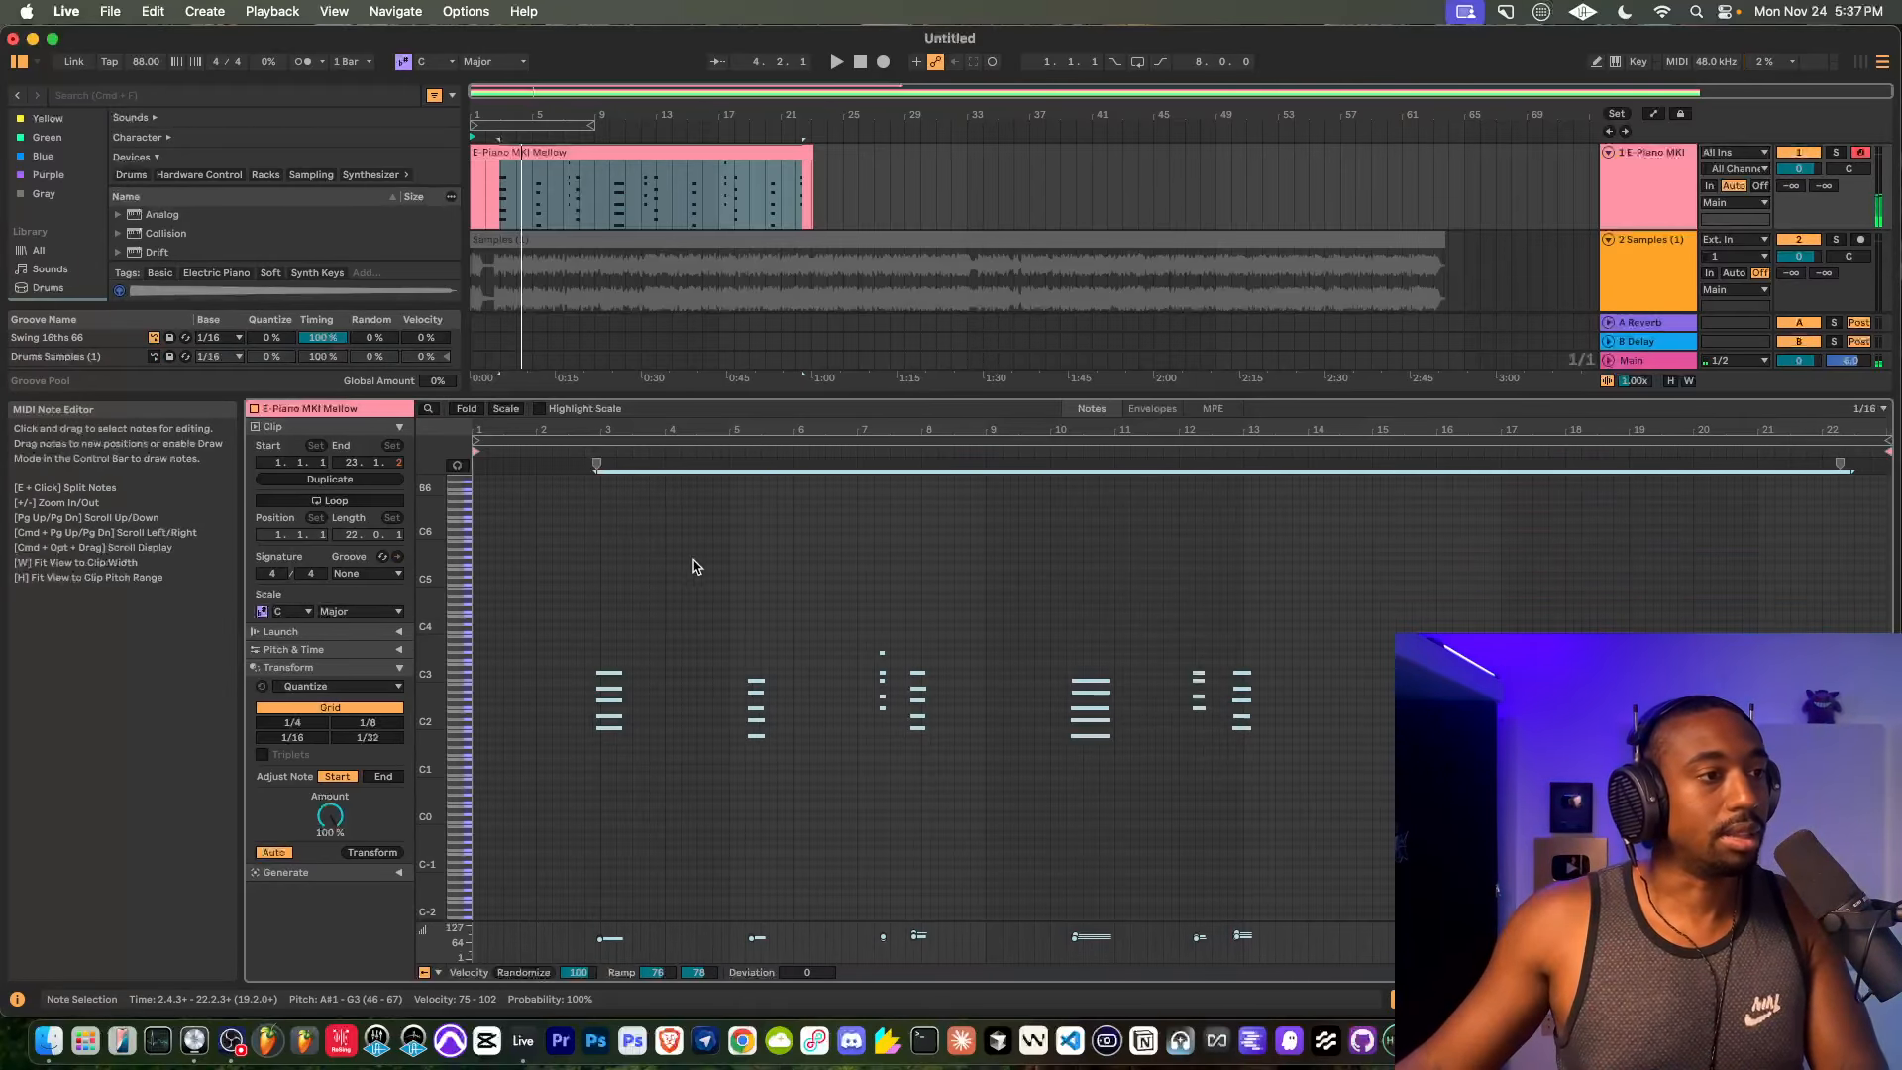
drag(527, 396, 515, 976)
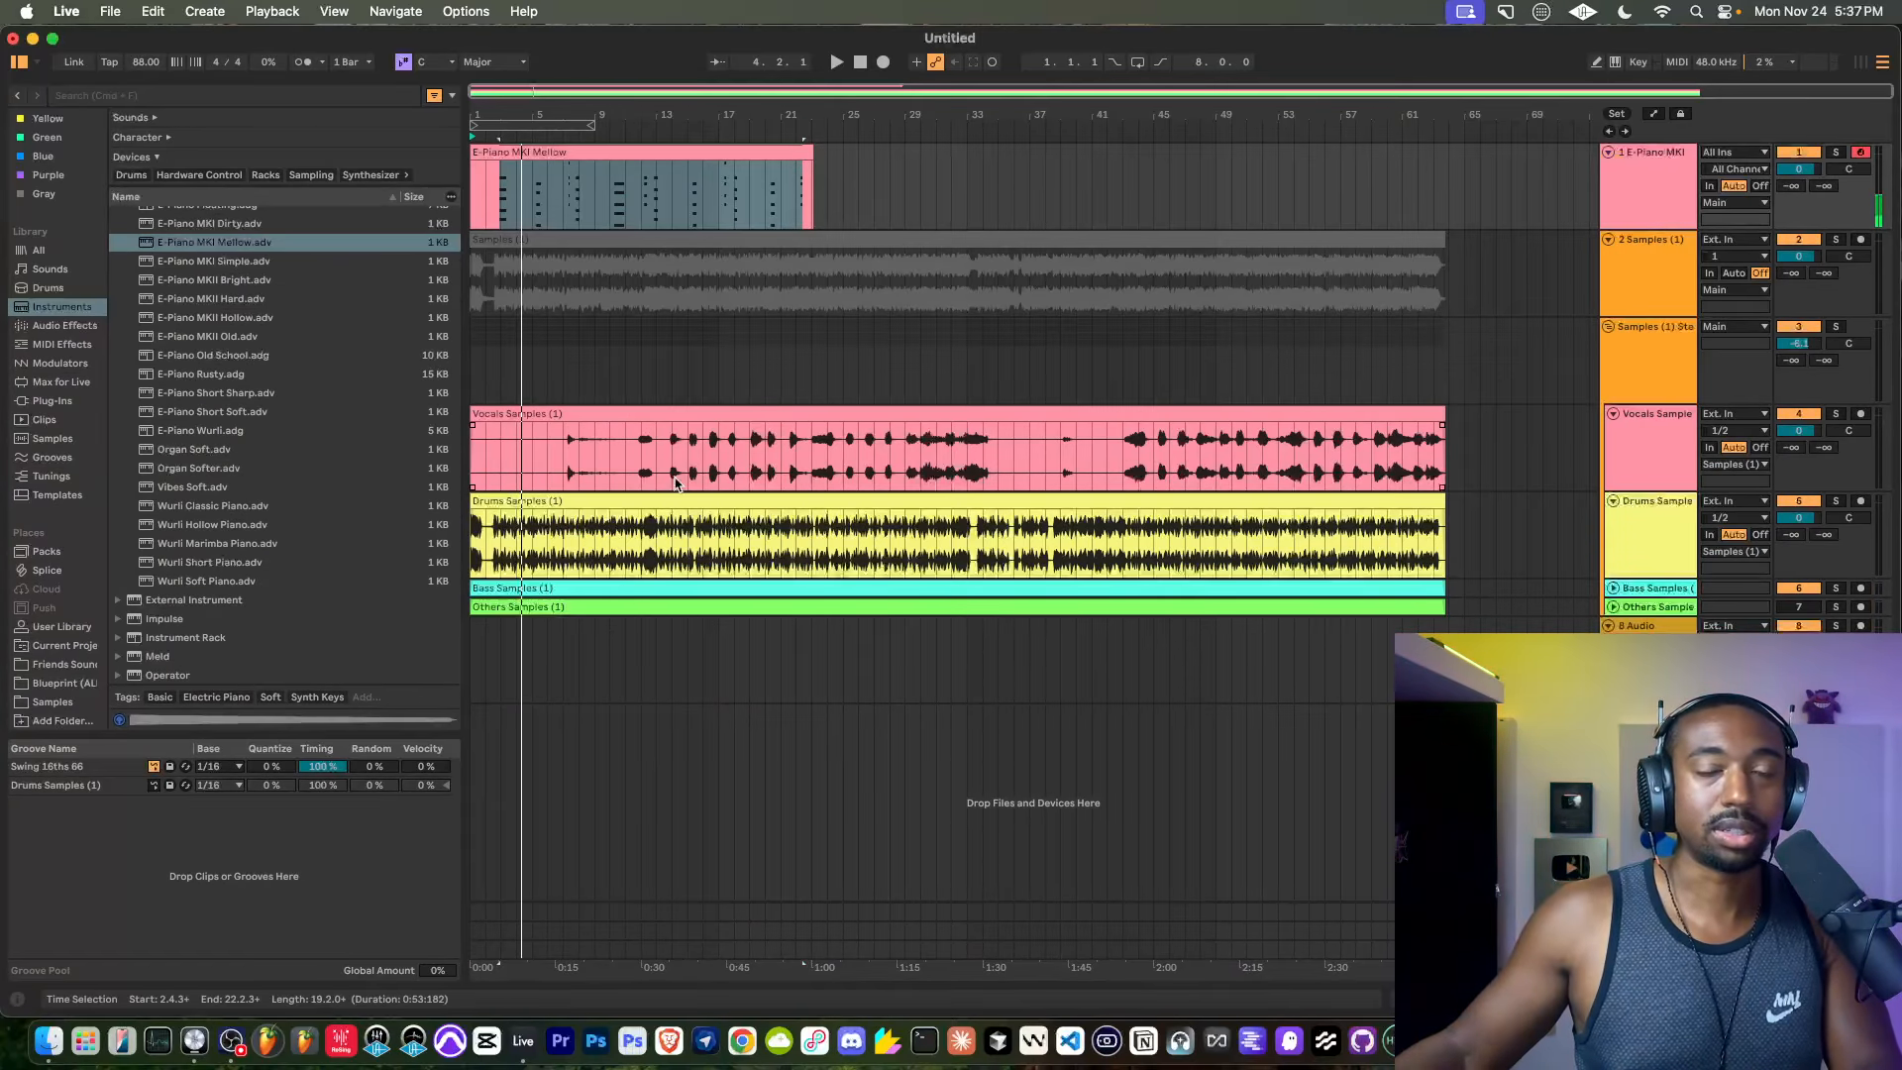
Play the arrangement to hear the grooved electric piano with the stems, and briefly view its clip.
key(space)
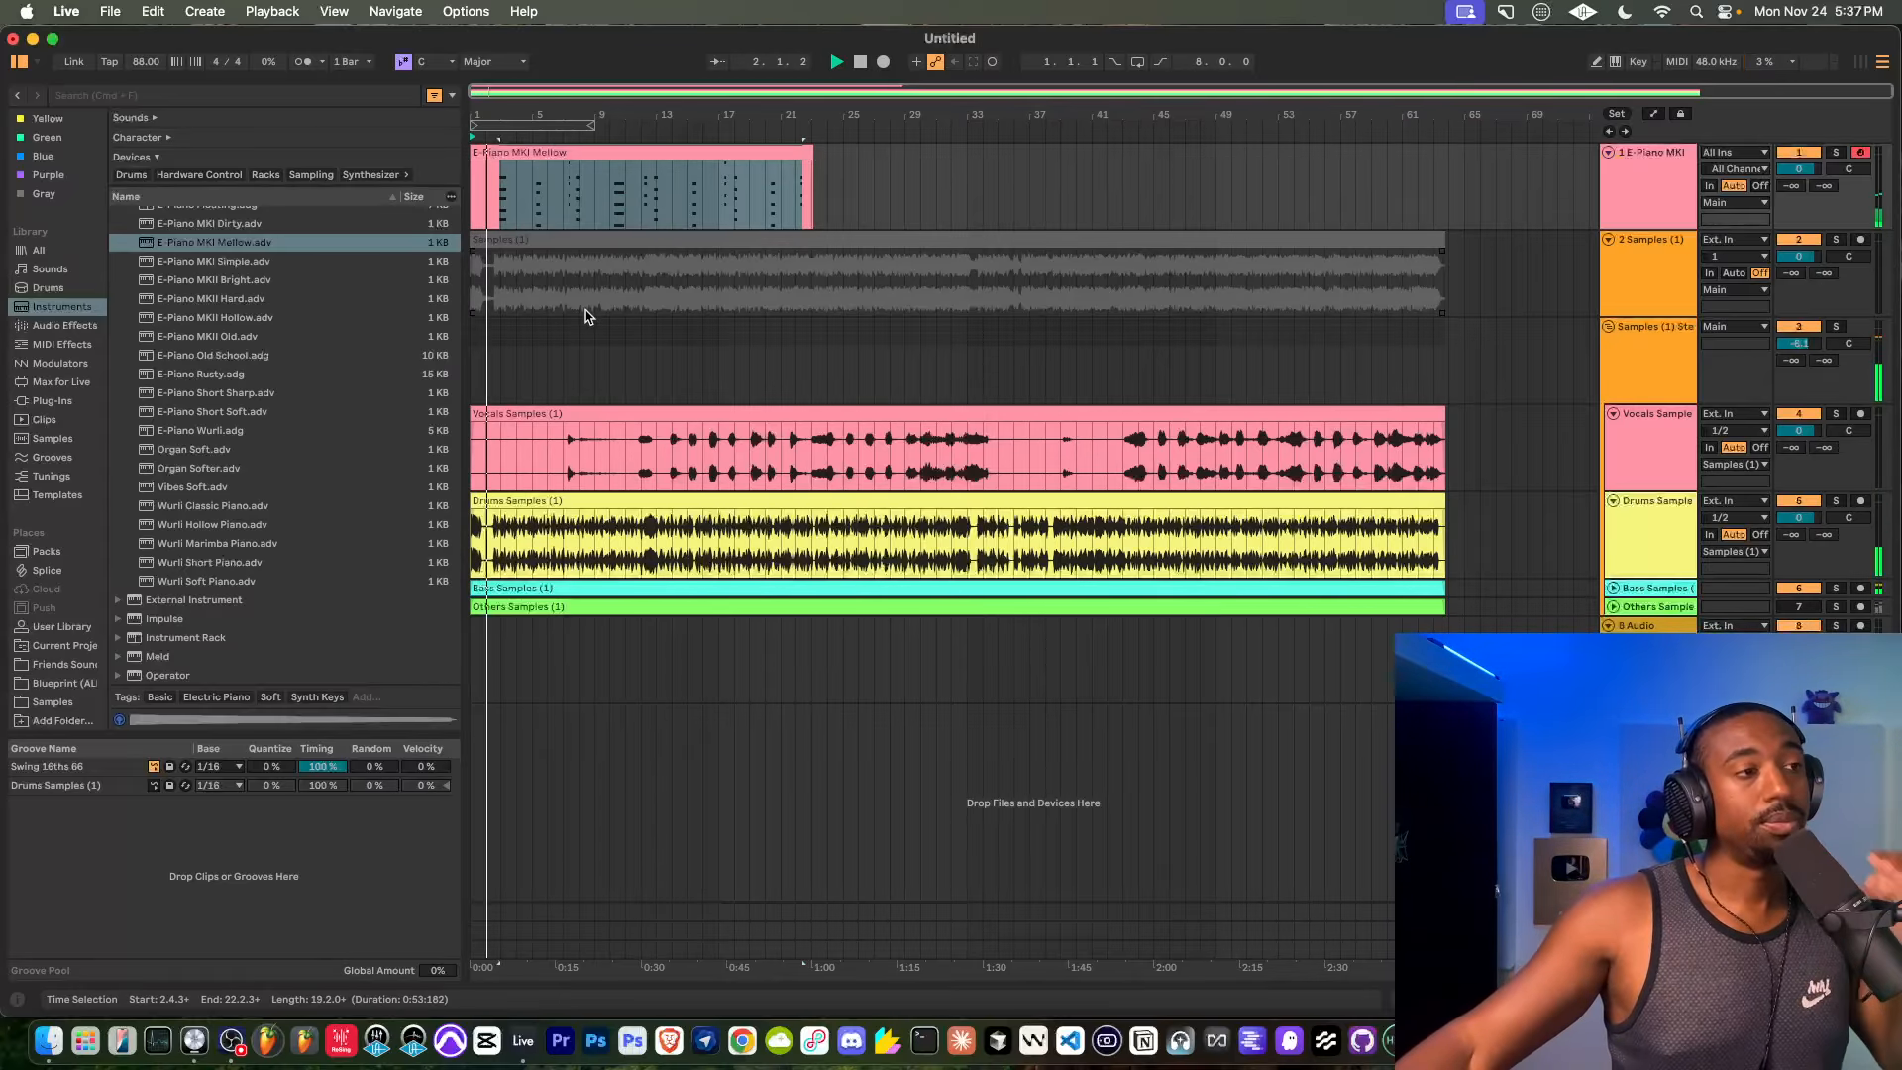
click(579, 366)
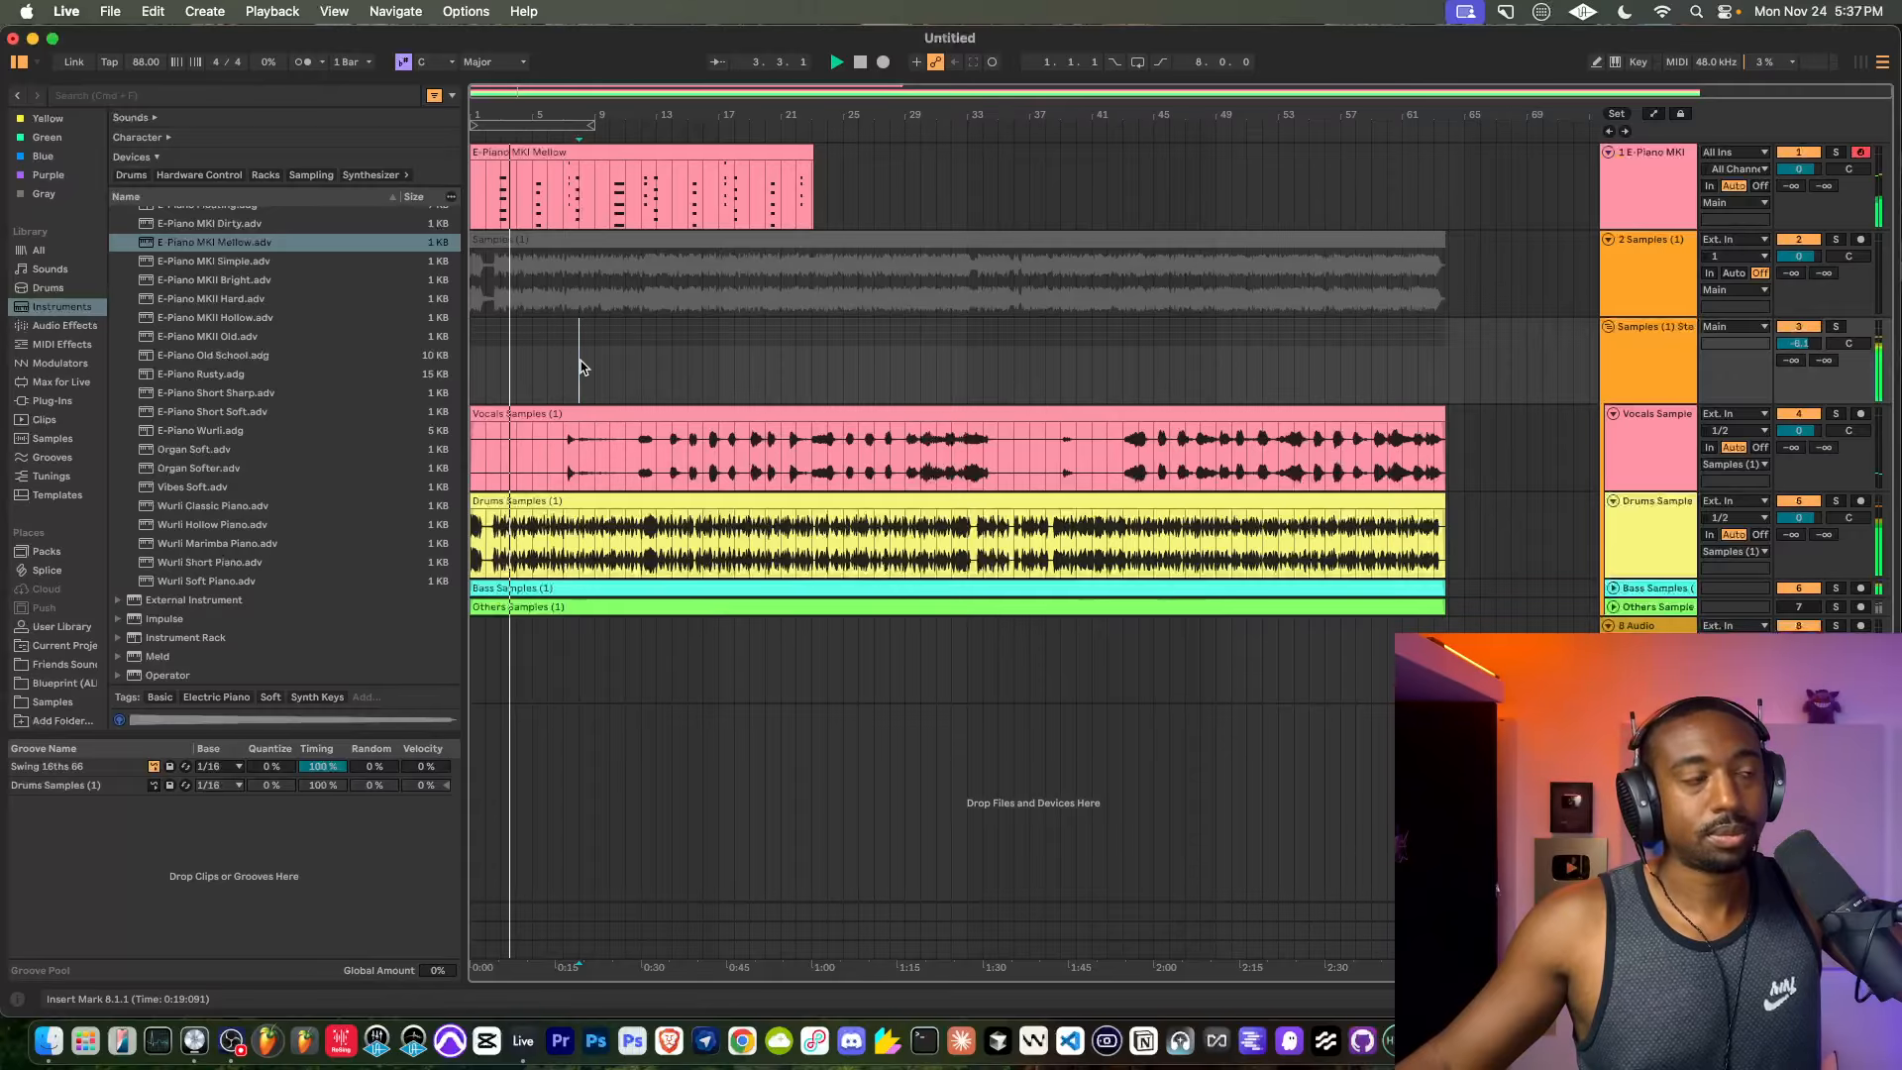
click(522, 153)
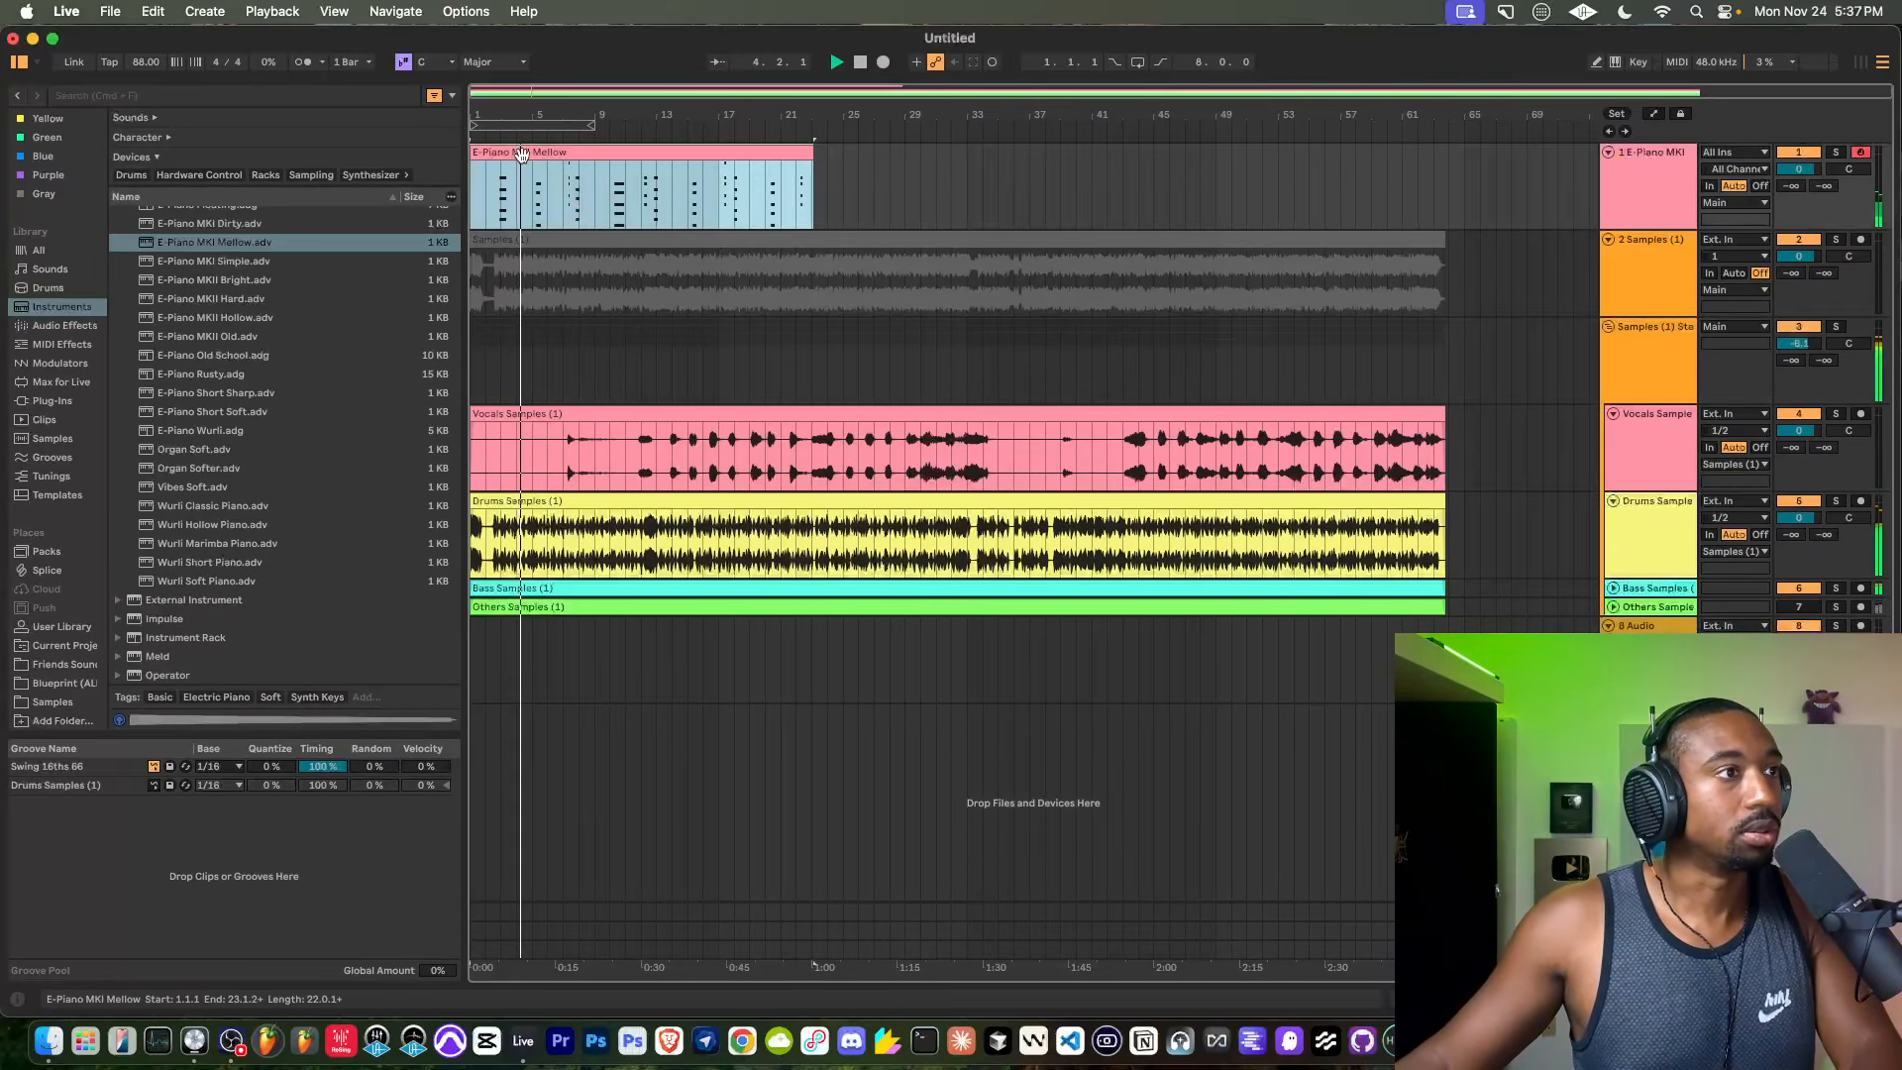
double_click(522, 154)
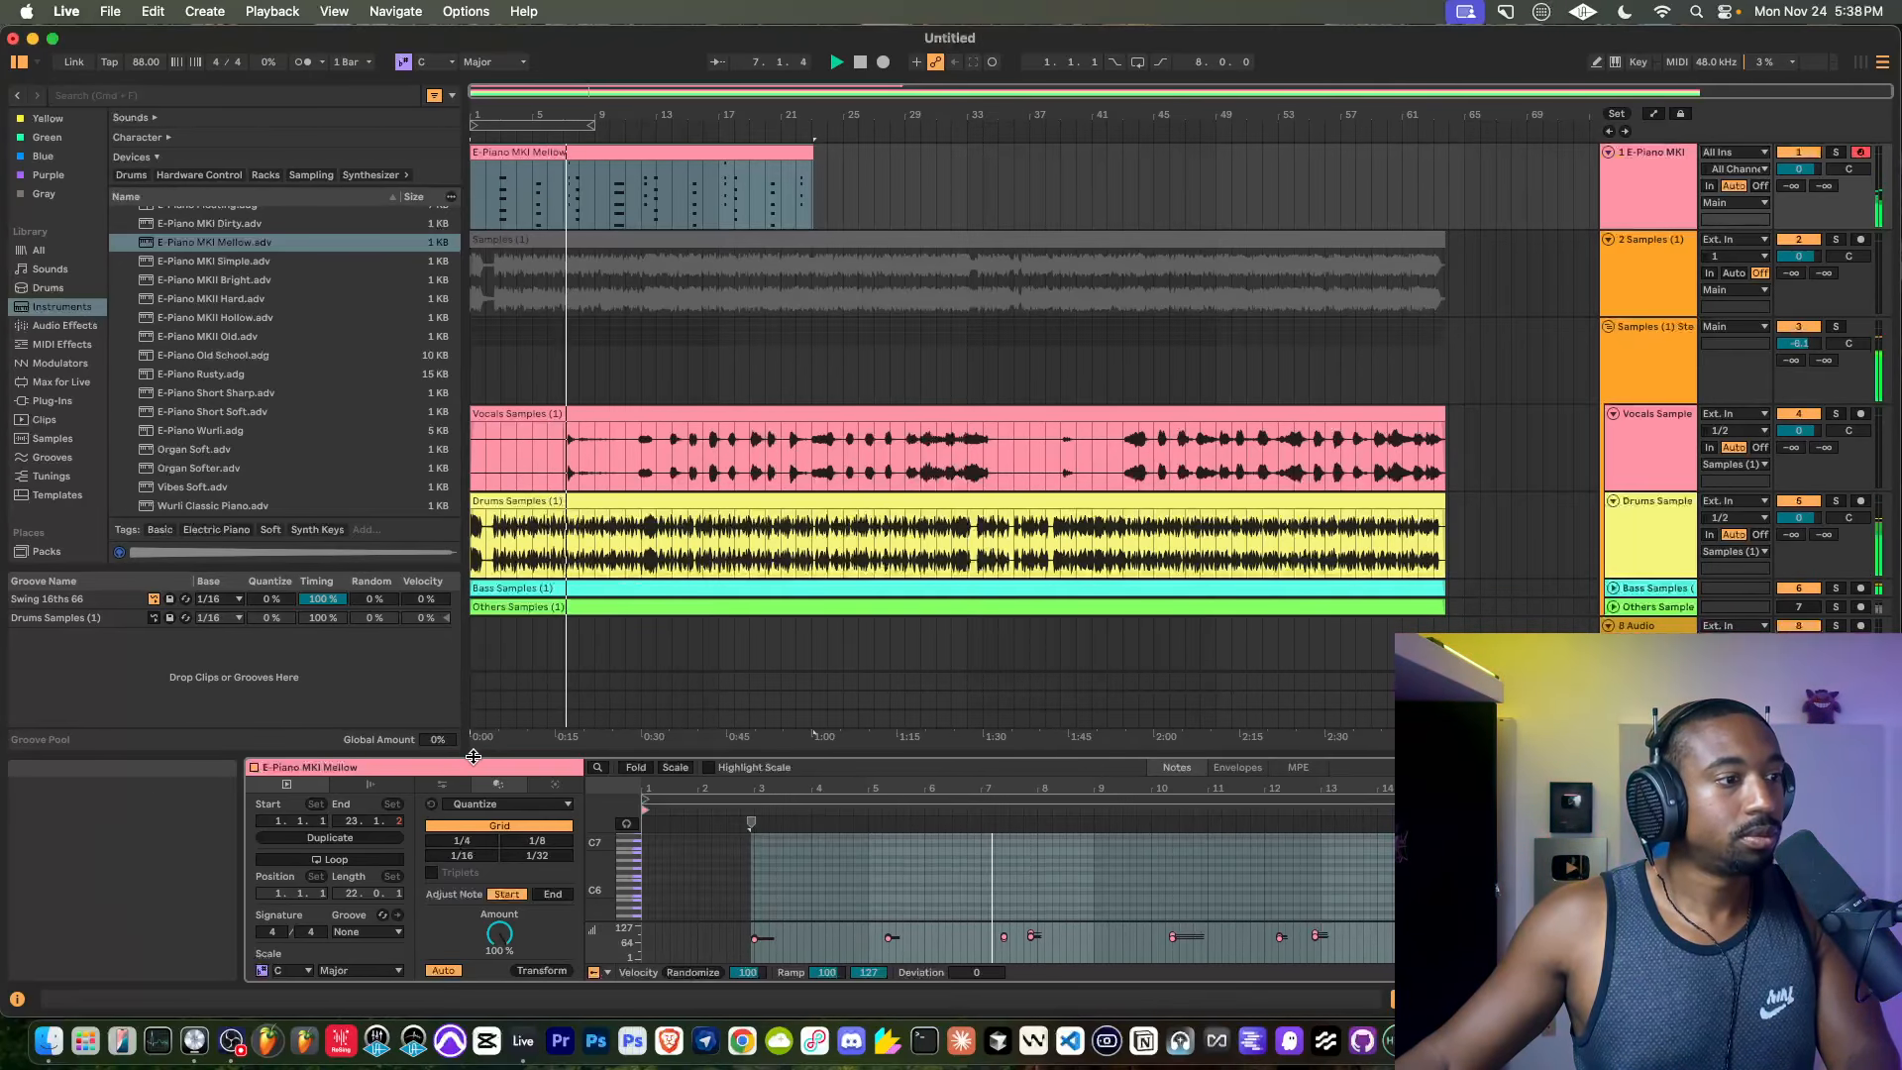
drag(473, 756, 467, 962)
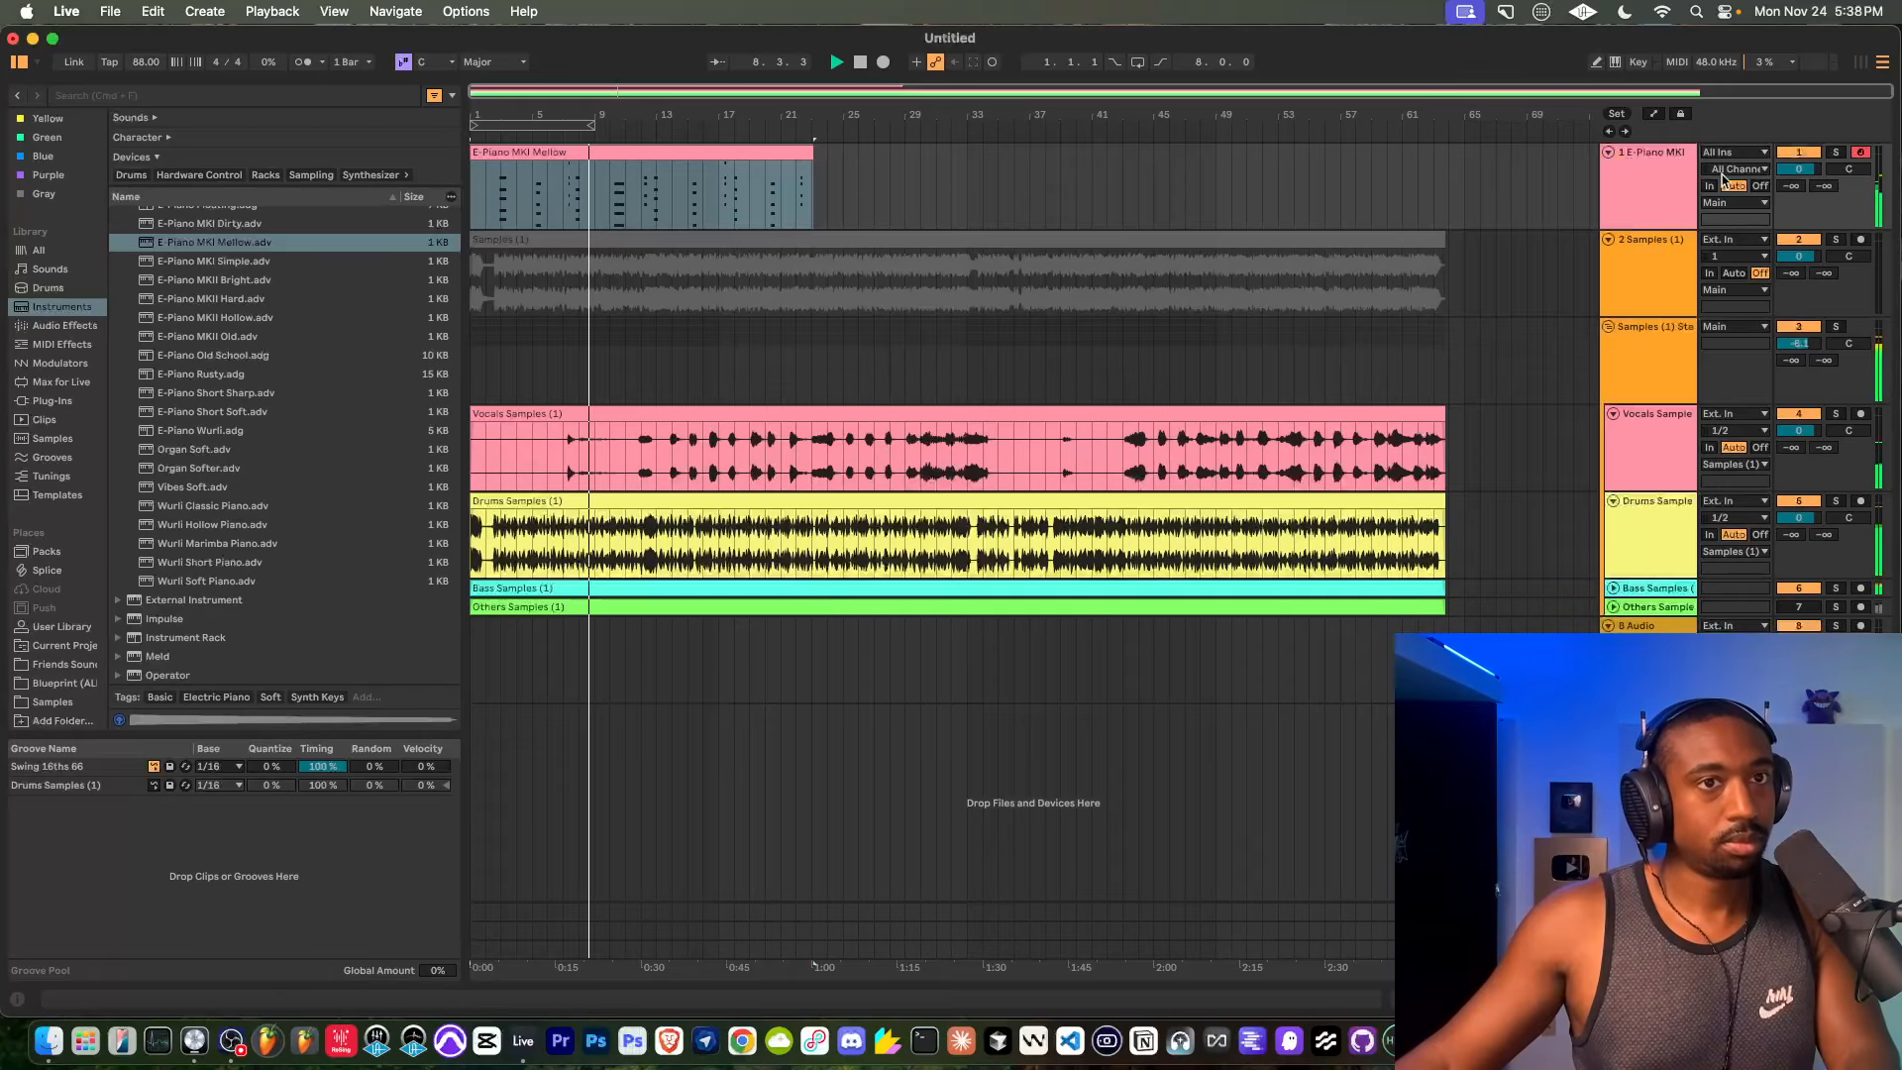
View the electric piano track's device chain during playback and hide it again.
click(1665, 190)
click(1743, 999)
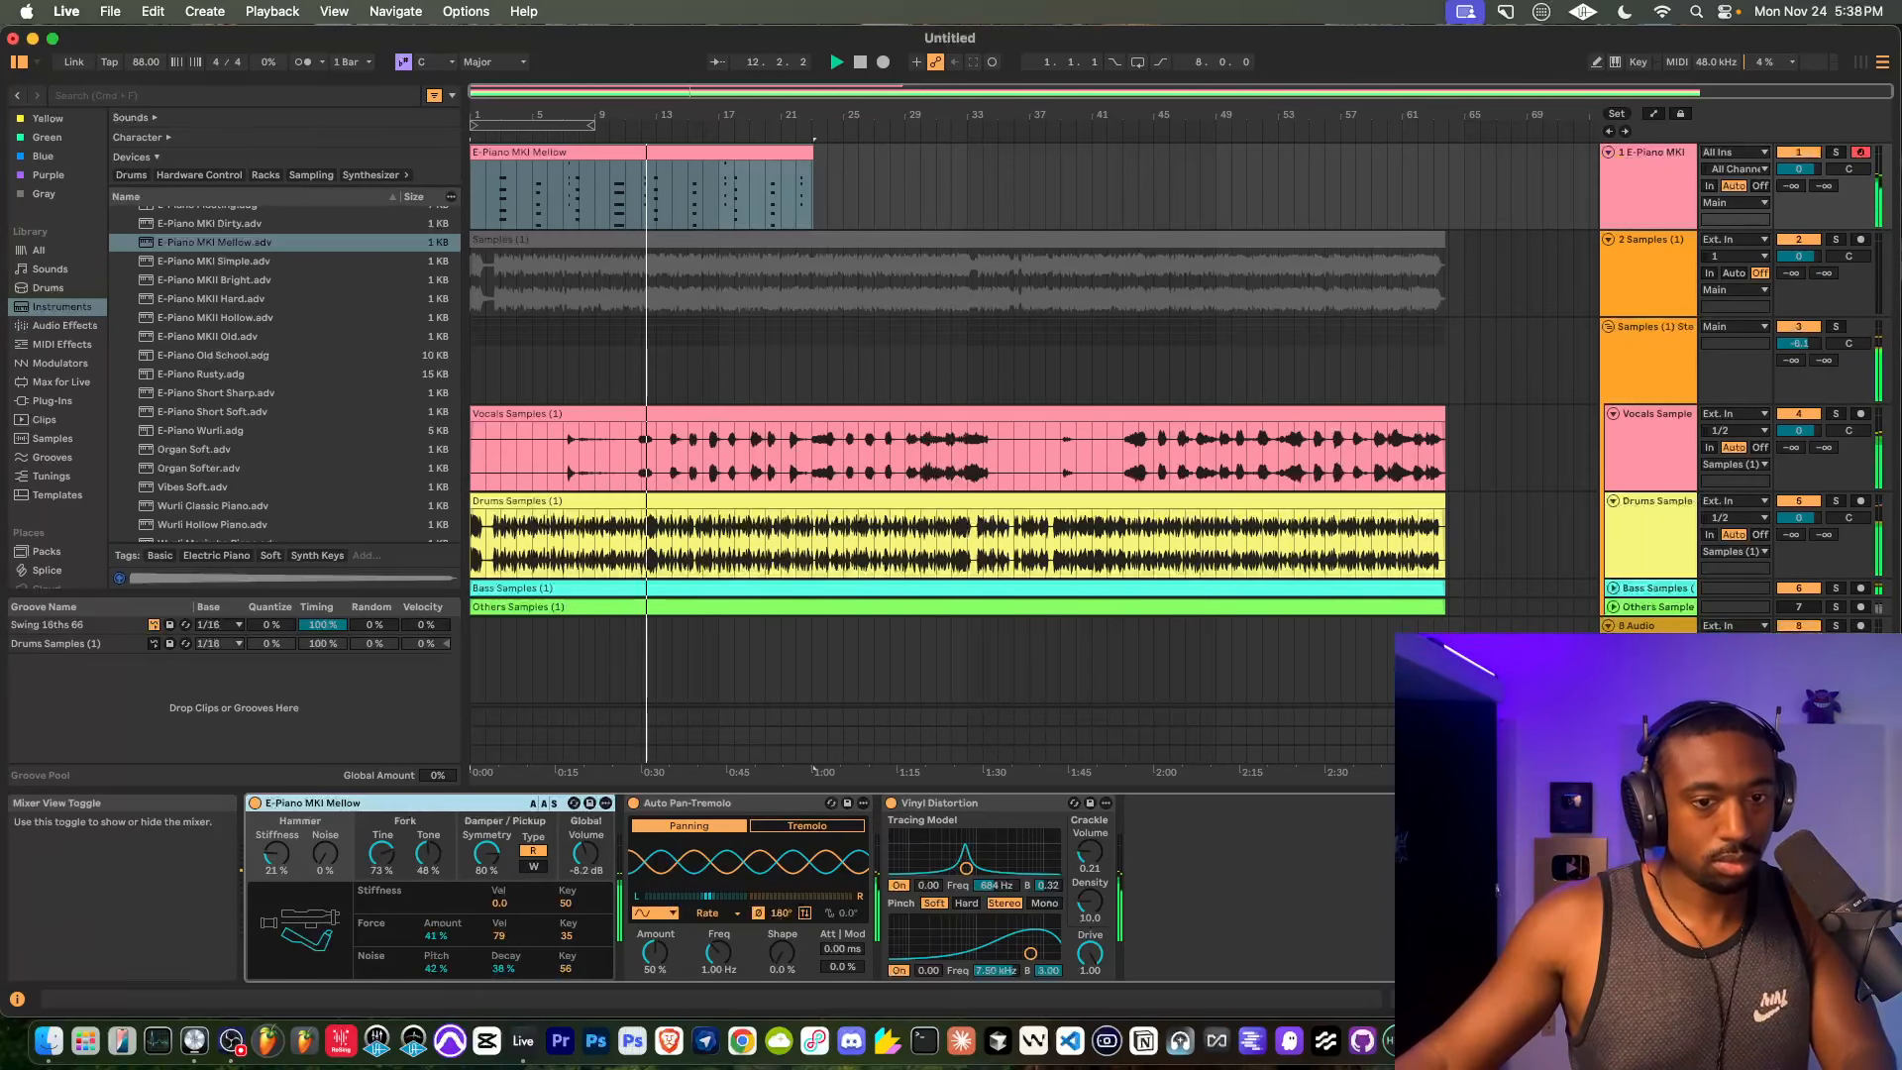
click(1607, 775)
click(1880, 999)
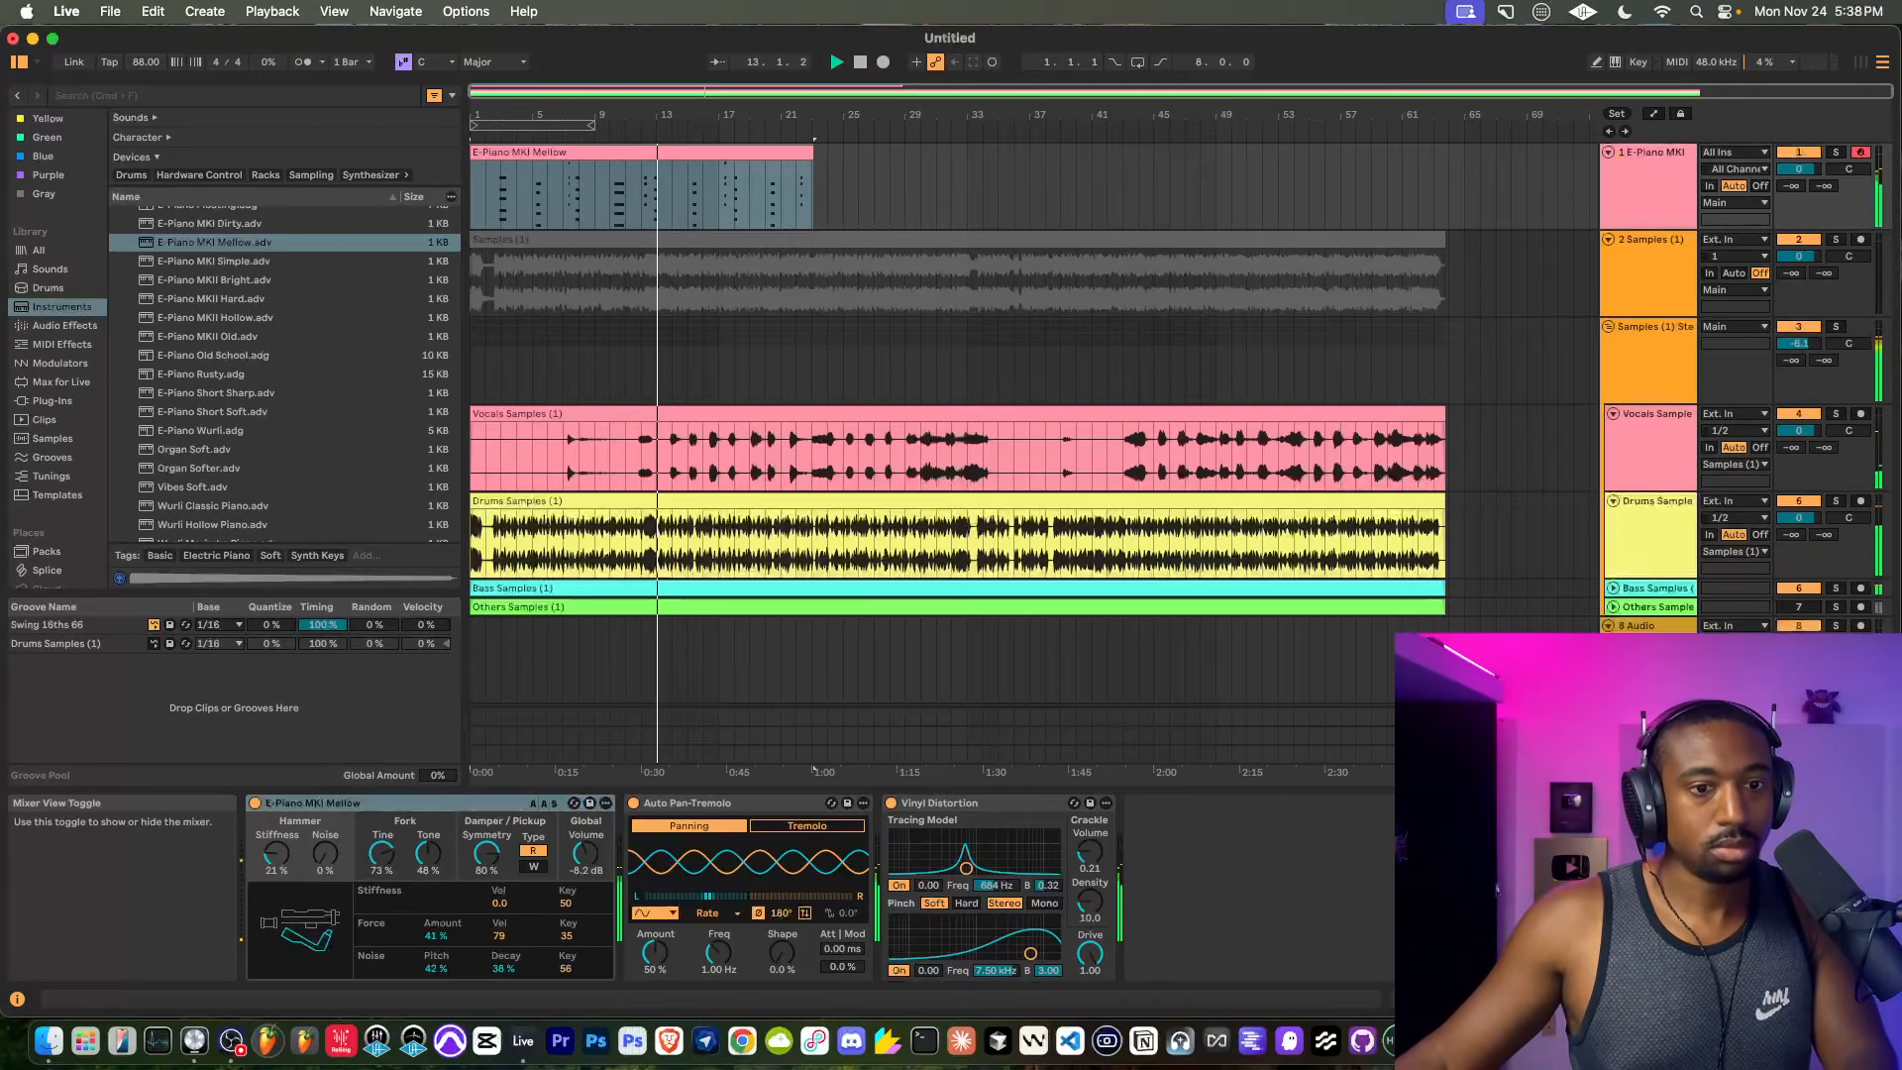
click(1851, 999)
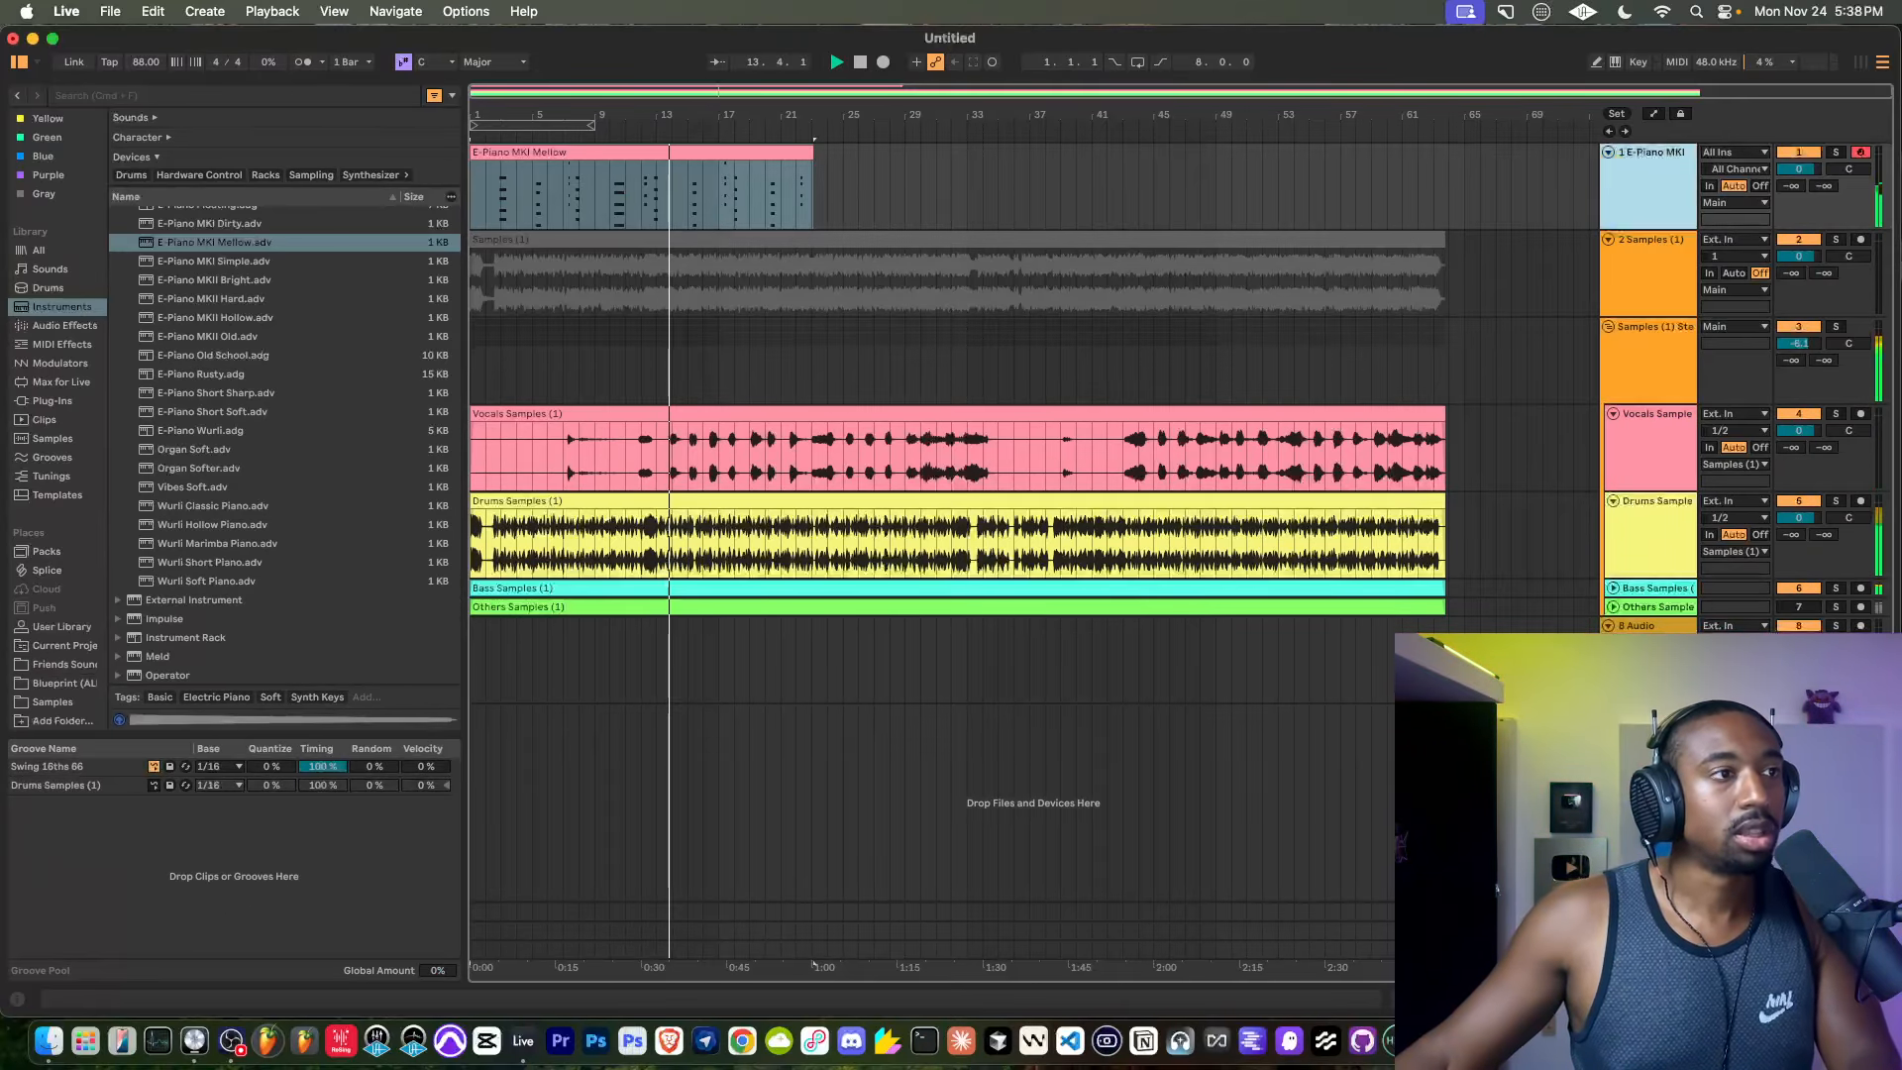